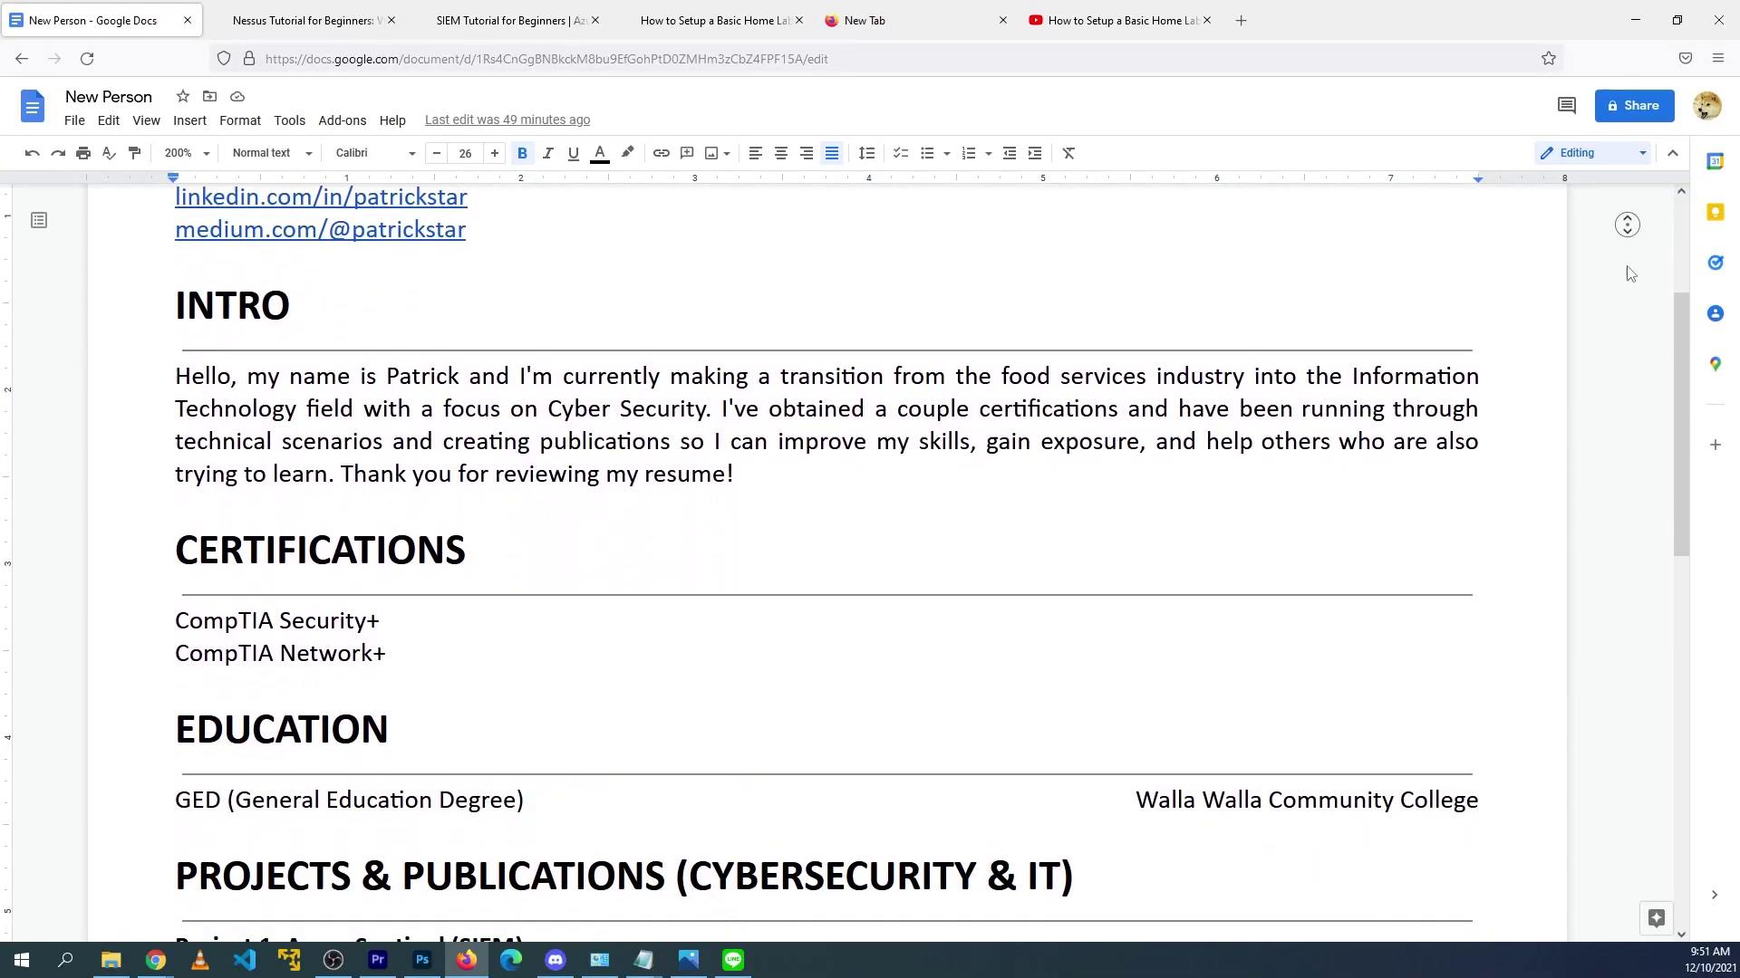
Step: Review the resume's intro paragraph, certifications sentence and CERTIFICATIONS section by highlighting each
scroll(1628, 274, down, 8)
scroll(1628, 274, down, 6)
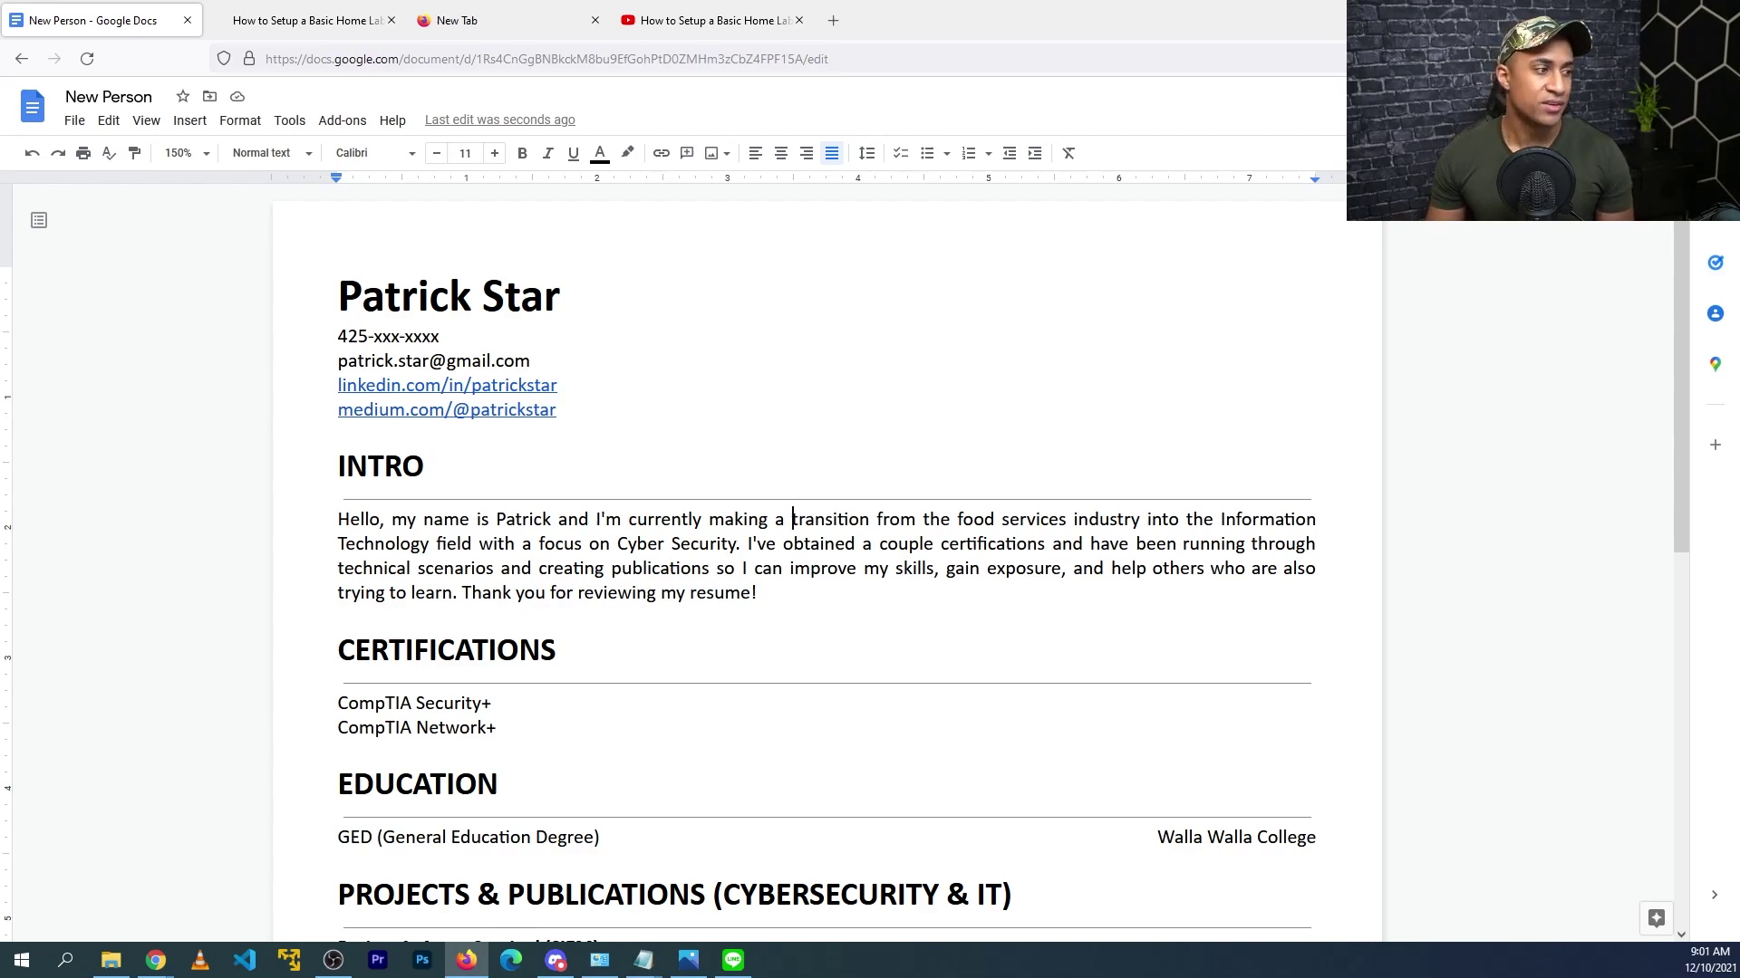
scroll(793, 348, down, 3)
drag(769, 351, 338, 274)
click(774, 353)
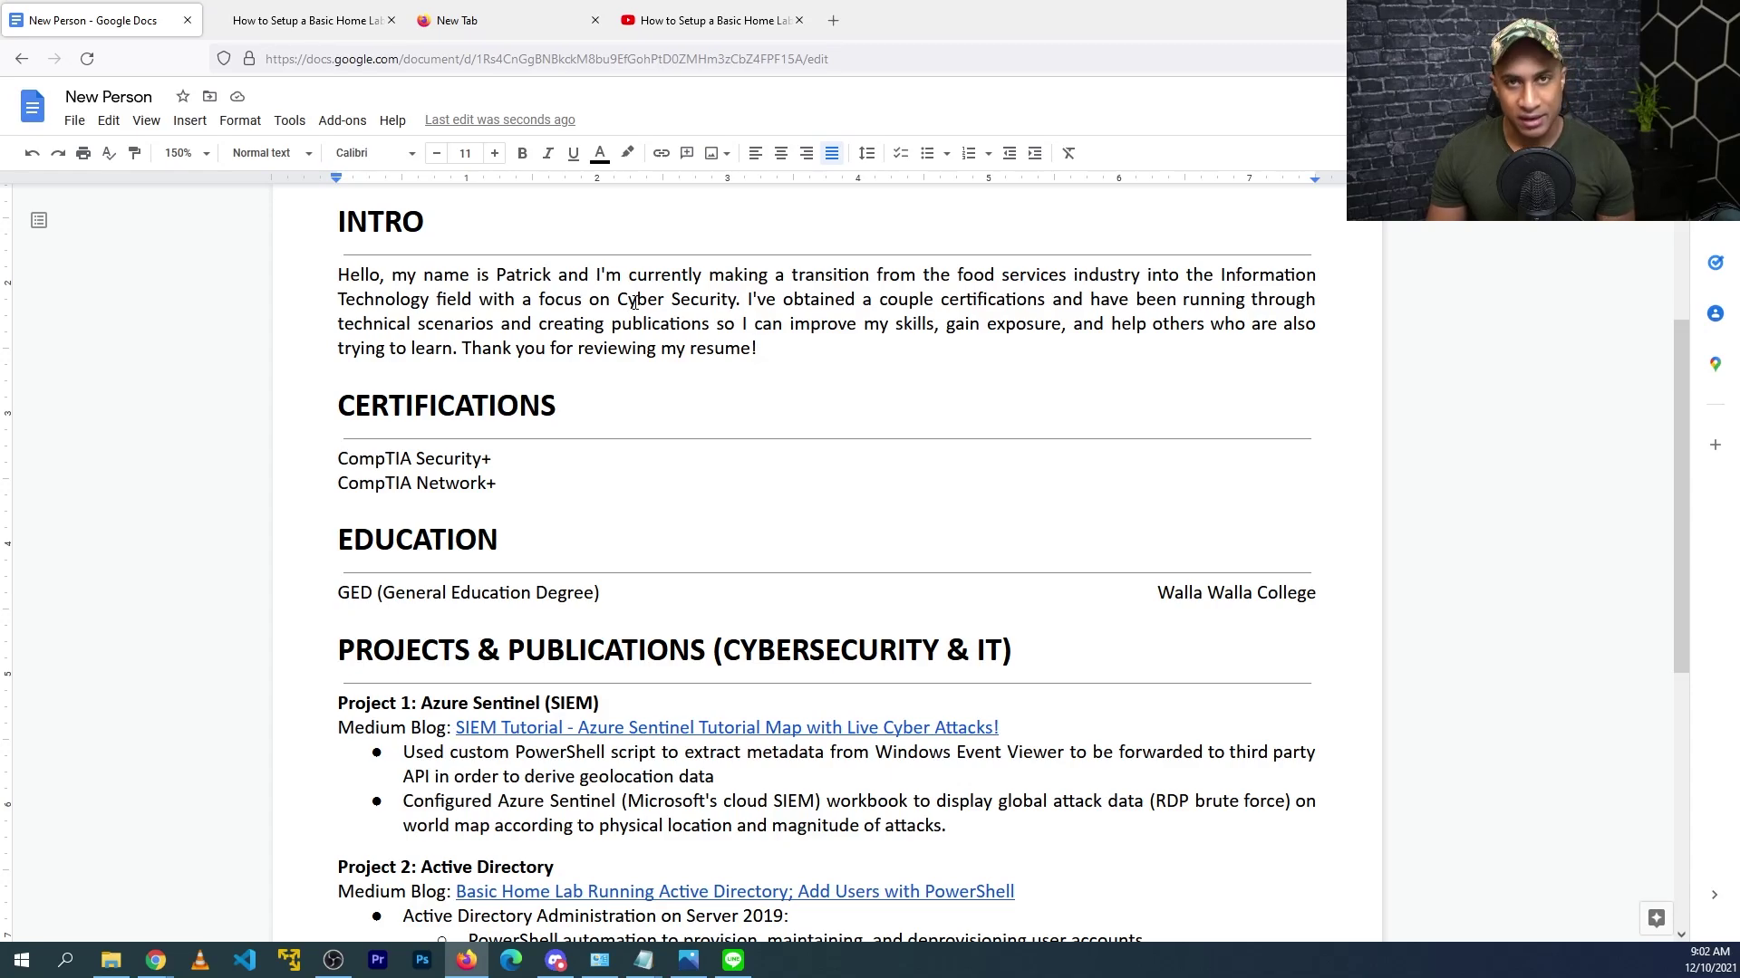
drag(751, 299, 1047, 300)
click(1017, 323)
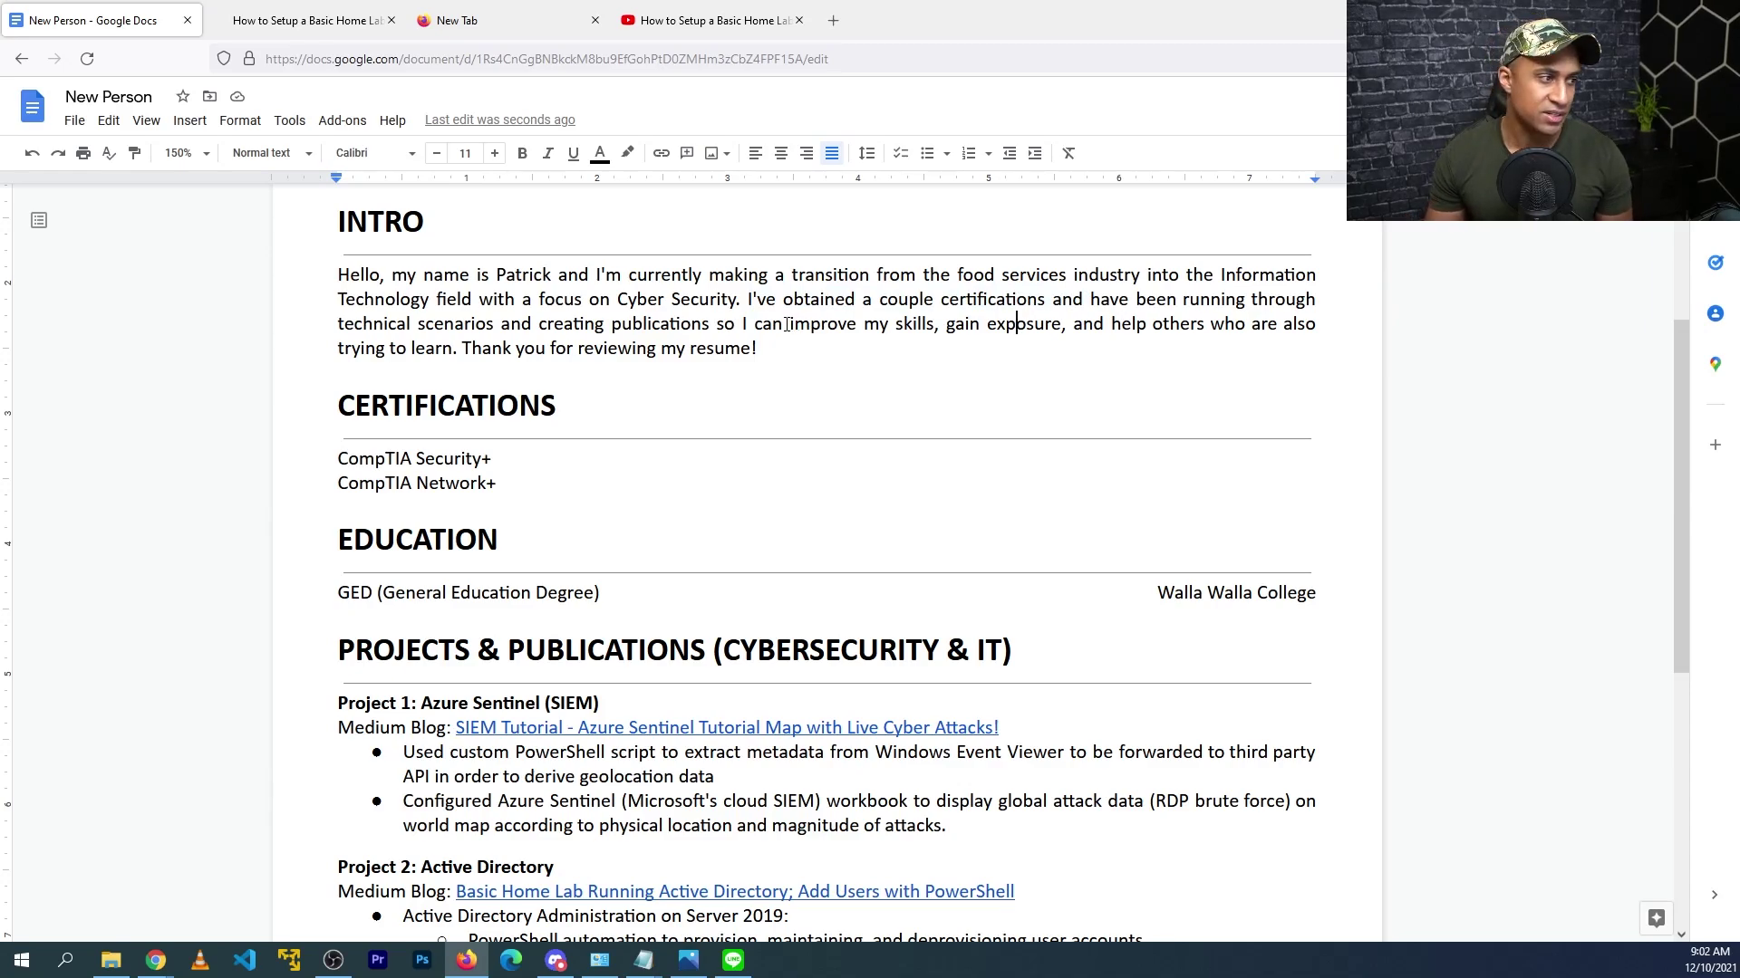
drag(529, 489, 340, 403)
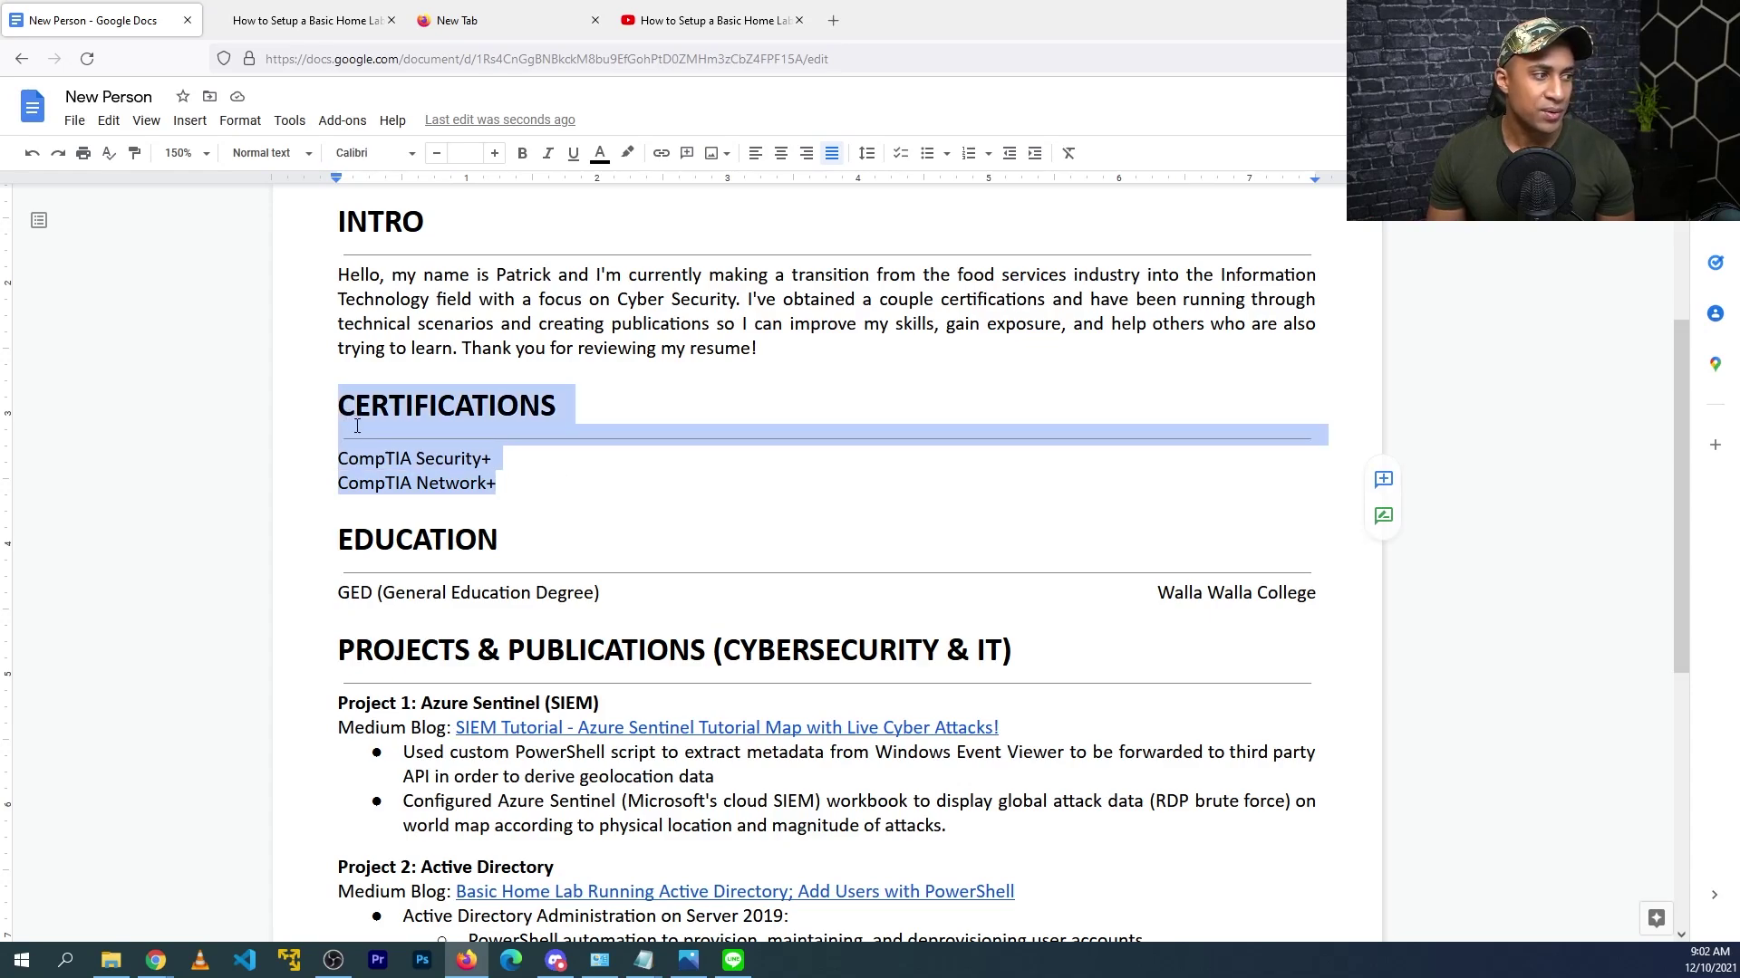
click(434, 460)
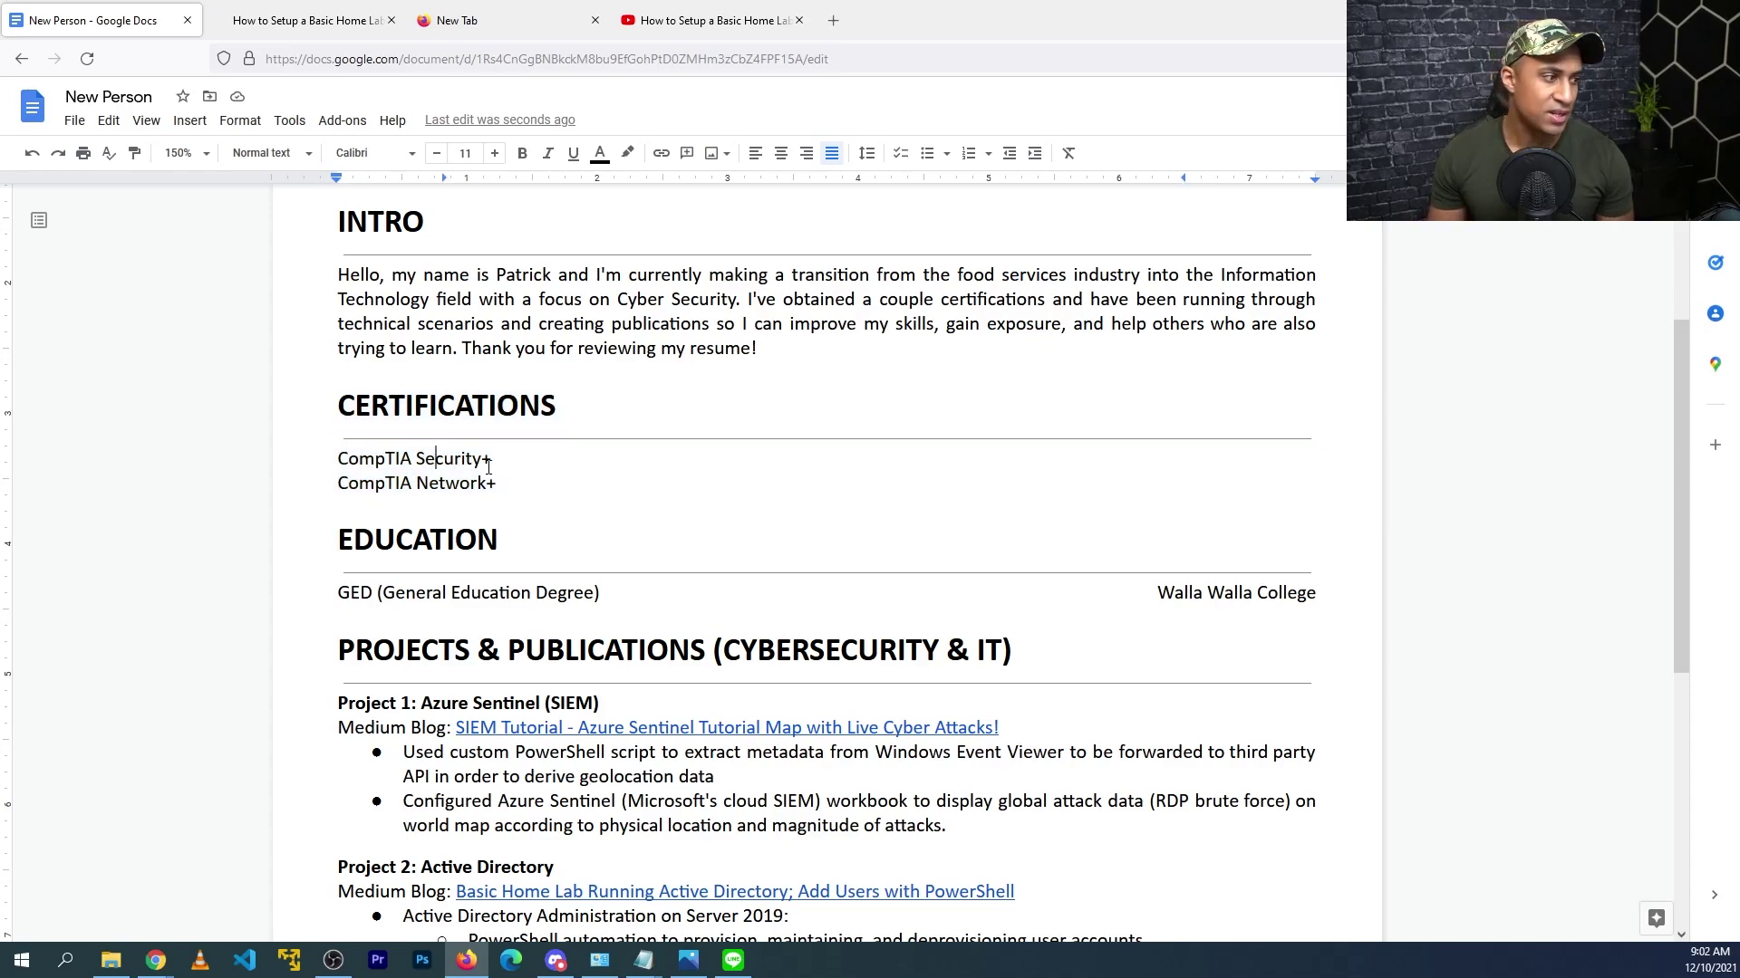
Step: Insert 'Community' before 'College' in the Education line
scroll(484, 469, down, 3)
drag(337, 291, 1311, 358)
click(1326, 358)
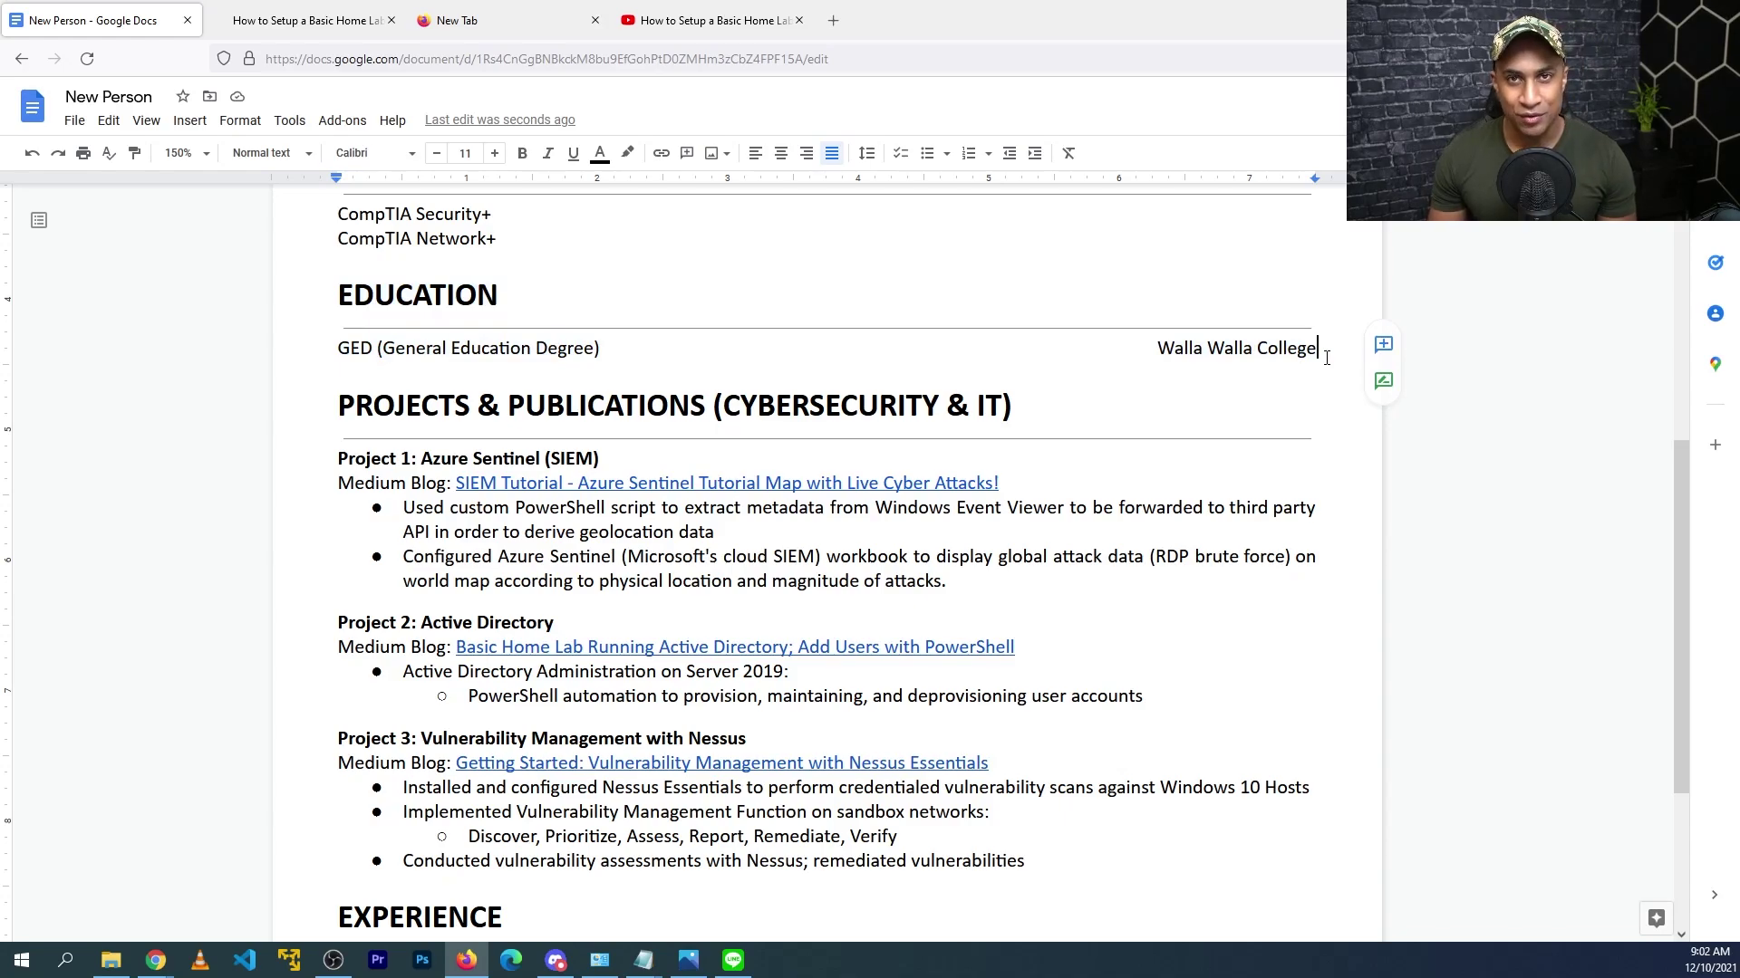
click(1255, 348)
text(Community)
Step: Highlight the Projects heading and the EXPERIENCE section while scrolling down the resume
drag(337, 317, 548, 377)
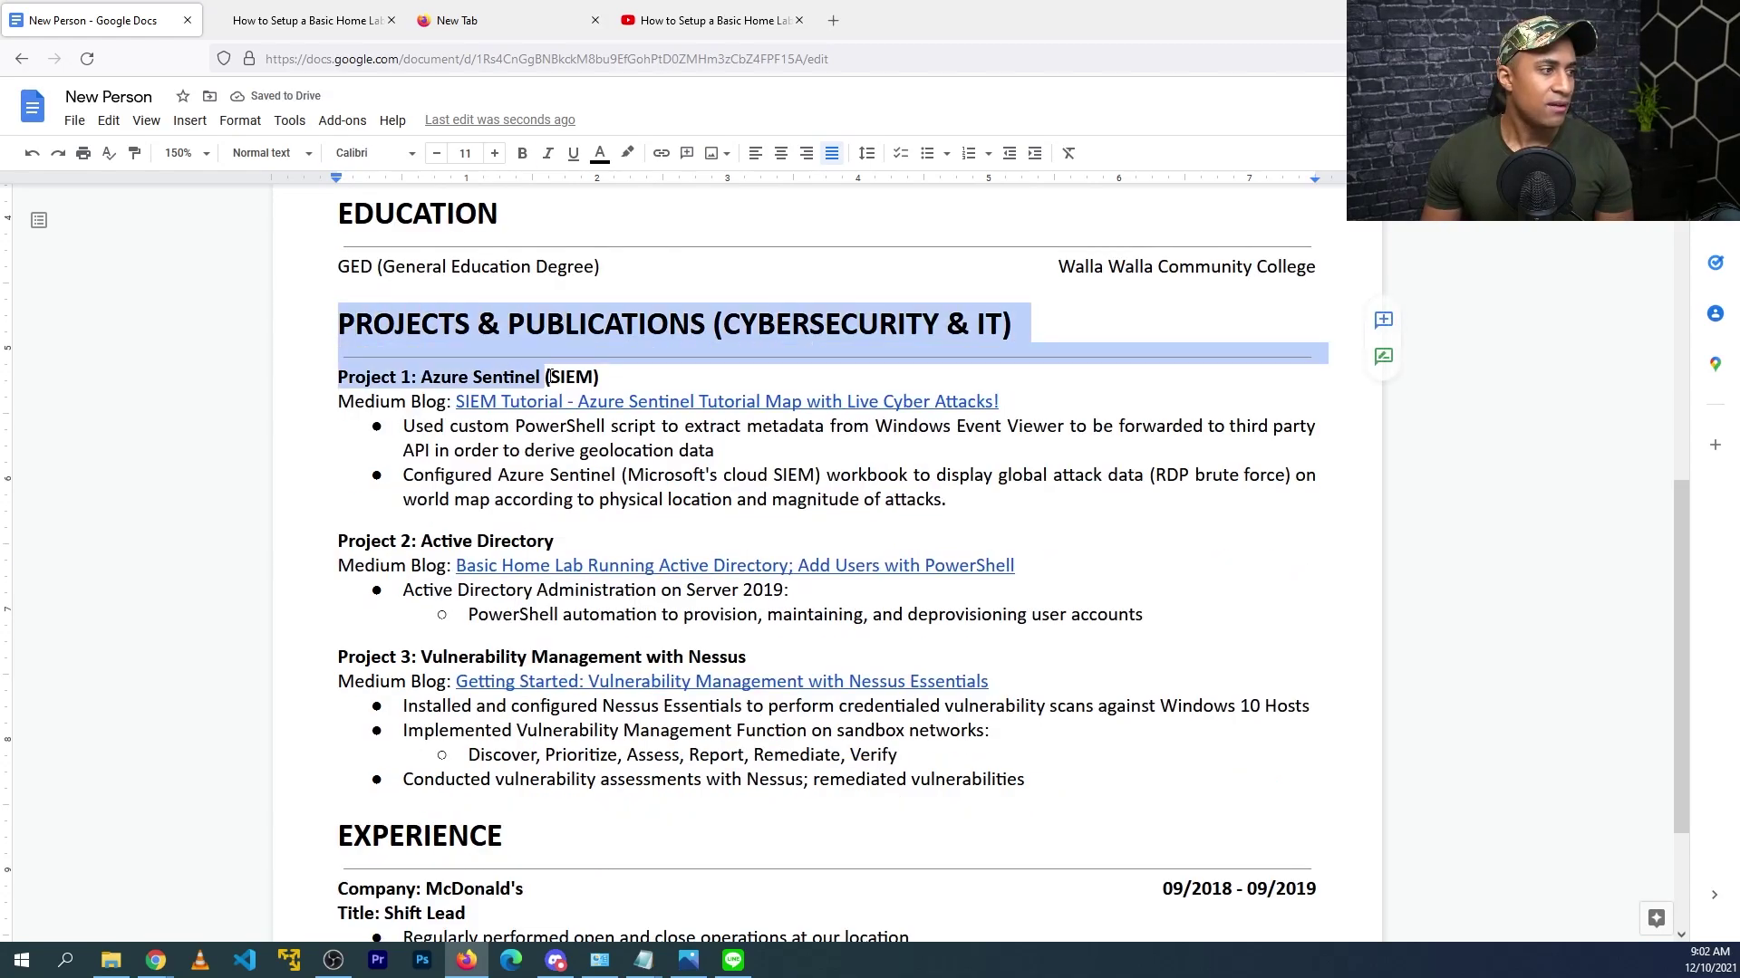
click(544, 356)
scroll(371, 675, down, 2)
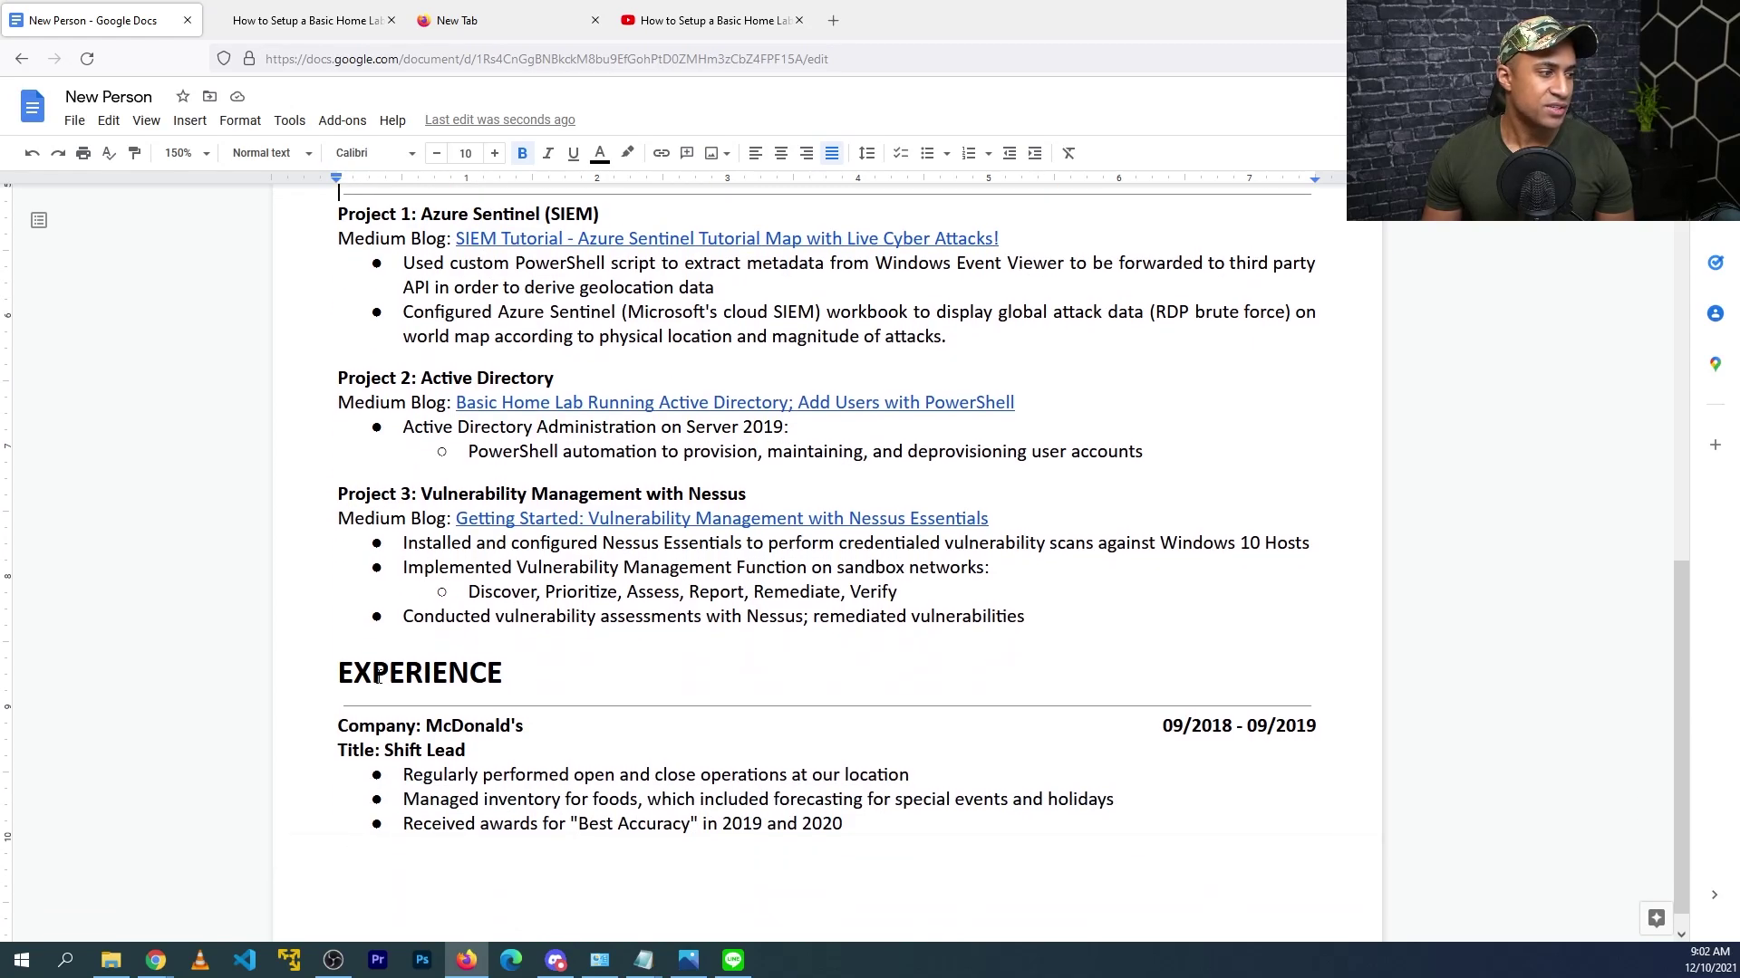
drag(344, 665, 1036, 851)
click(1010, 820)
scroll(929, 801, down, 1)
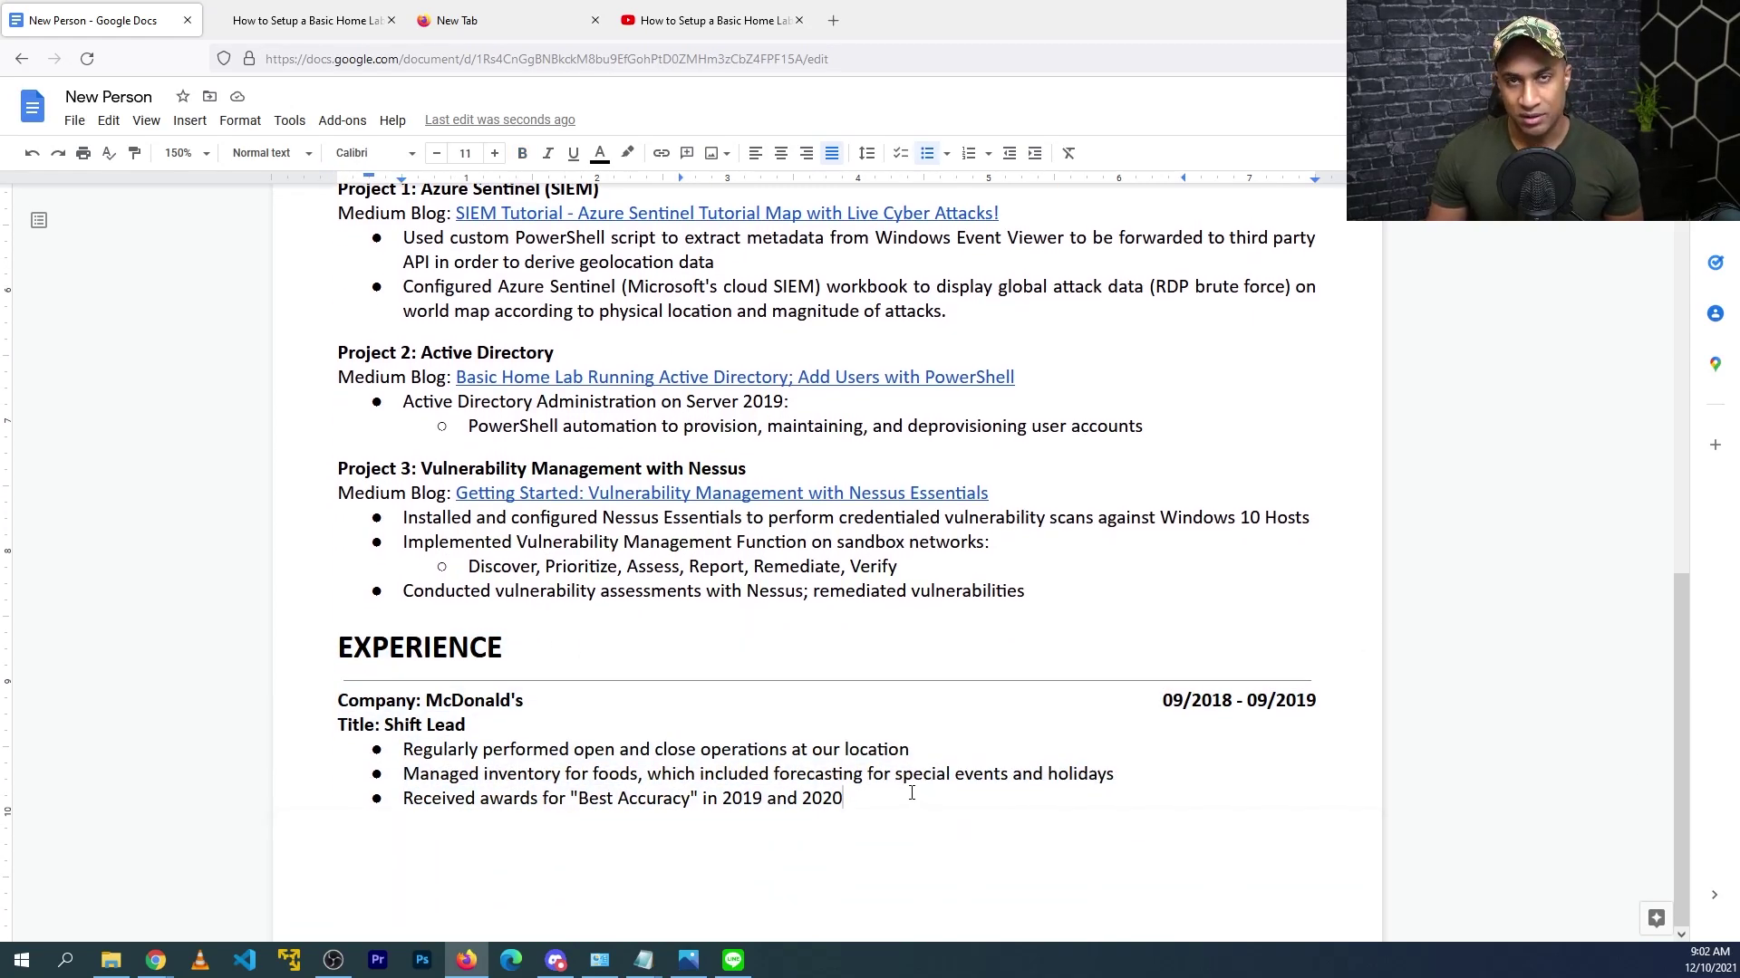
Step: Highlight the Projects & Publications section to review its three projects
scroll(910, 792, up, 2)
drag(335, 299, 1064, 750)
click(1066, 752)
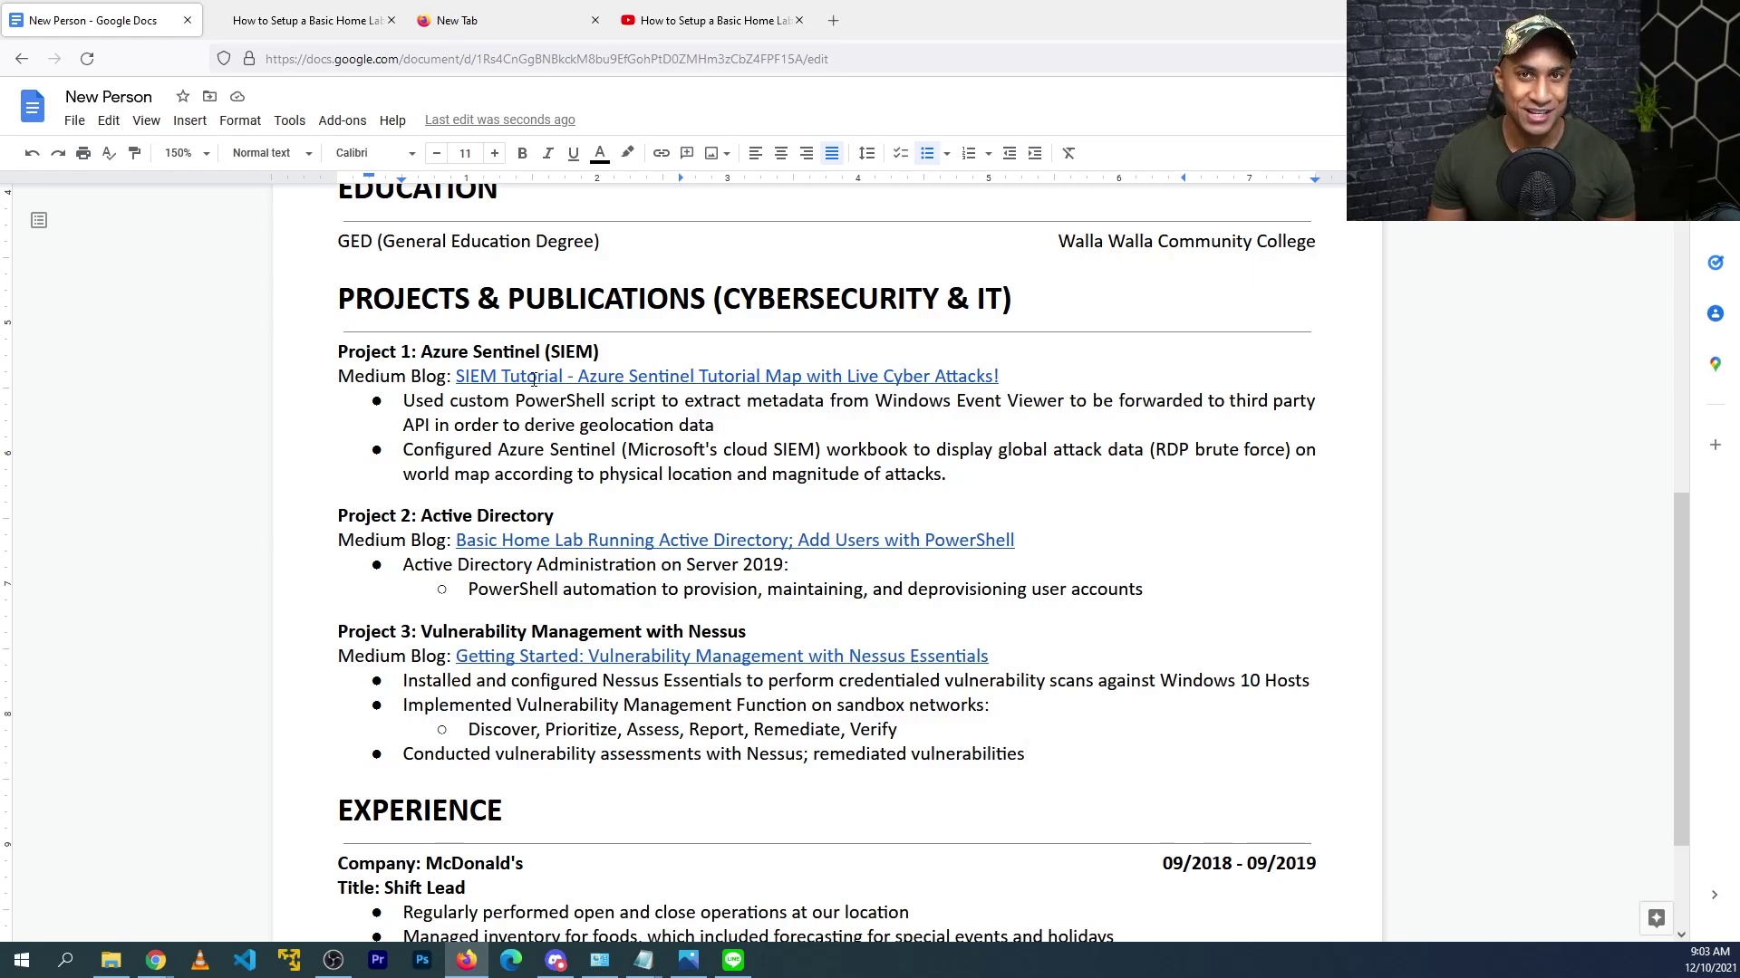
Step: Check the Medium profile link, then show the SIEM Tutorial link's preview under Project 1
scroll(533, 379, up, 6)
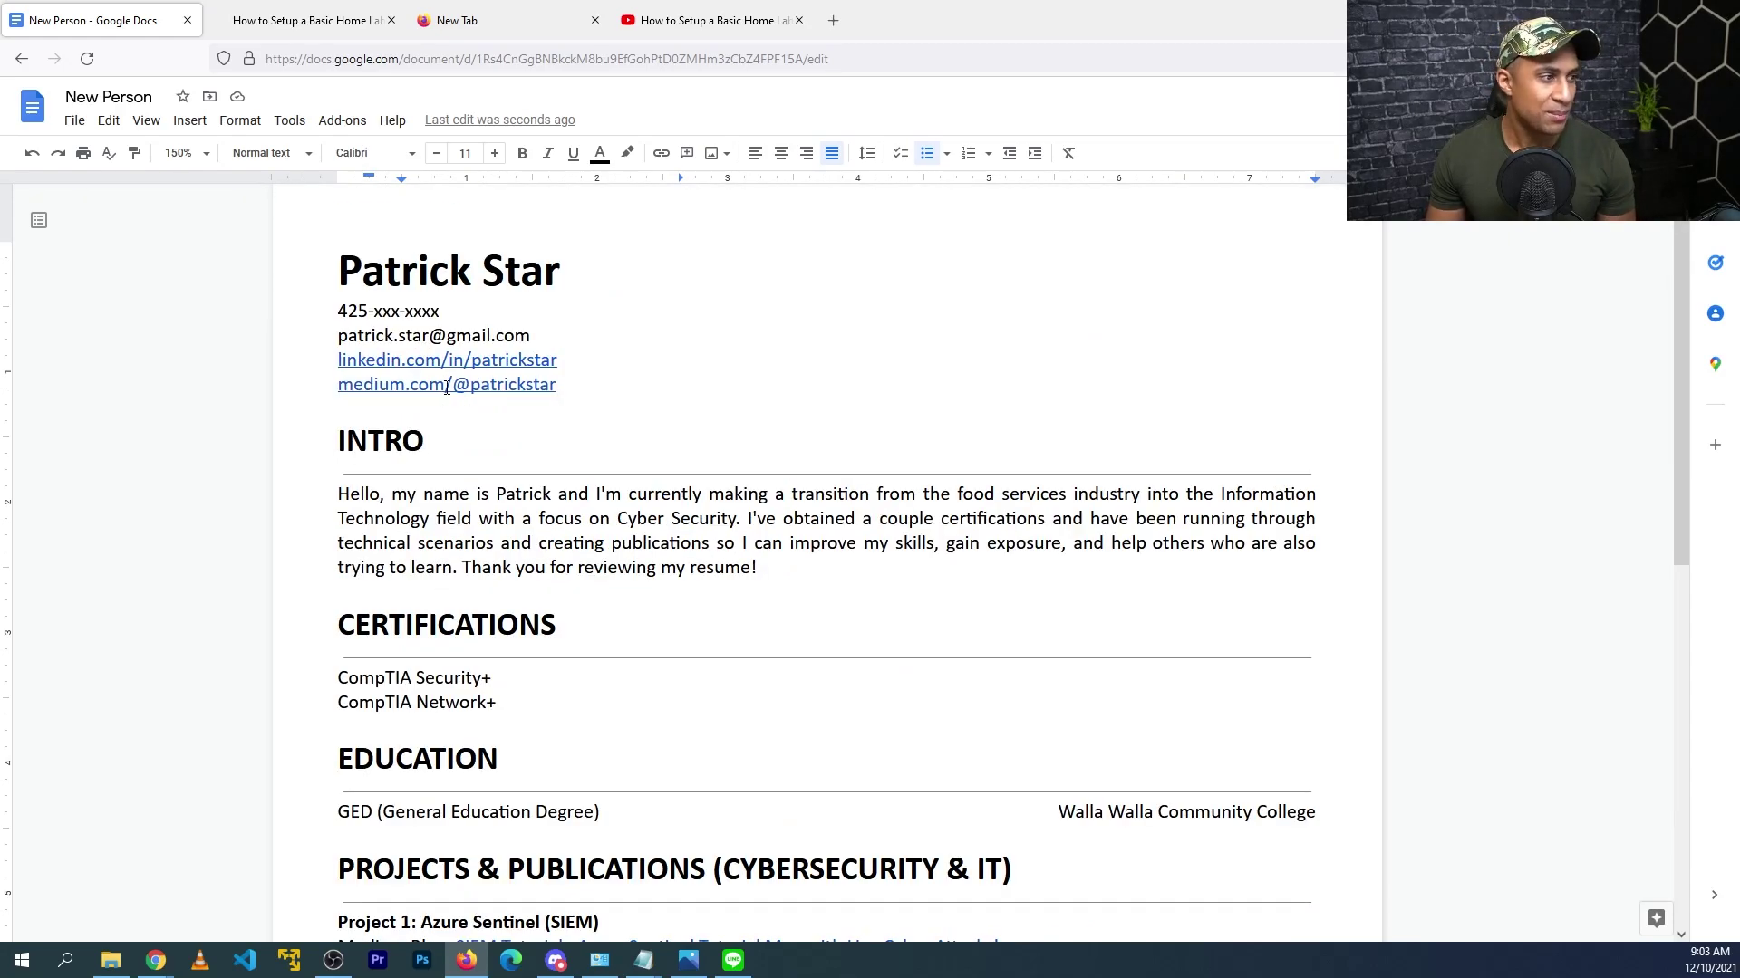
click(448, 384)
scroll(599, 536, down, 5)
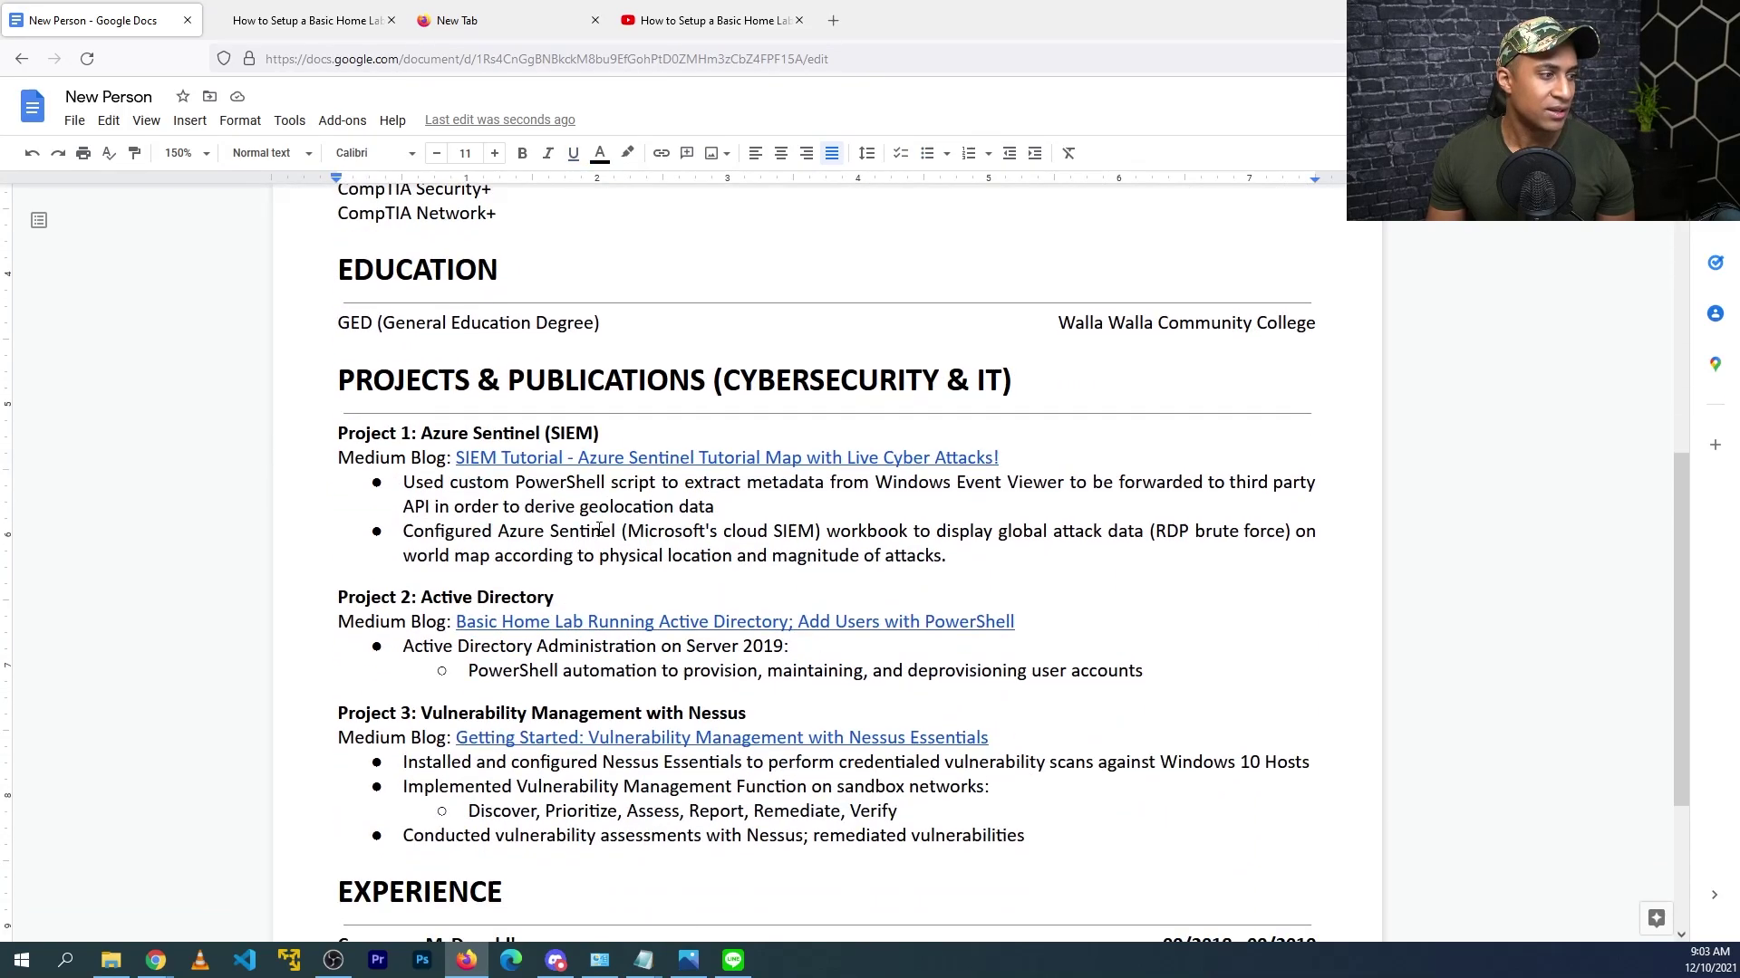
click(559, 460)
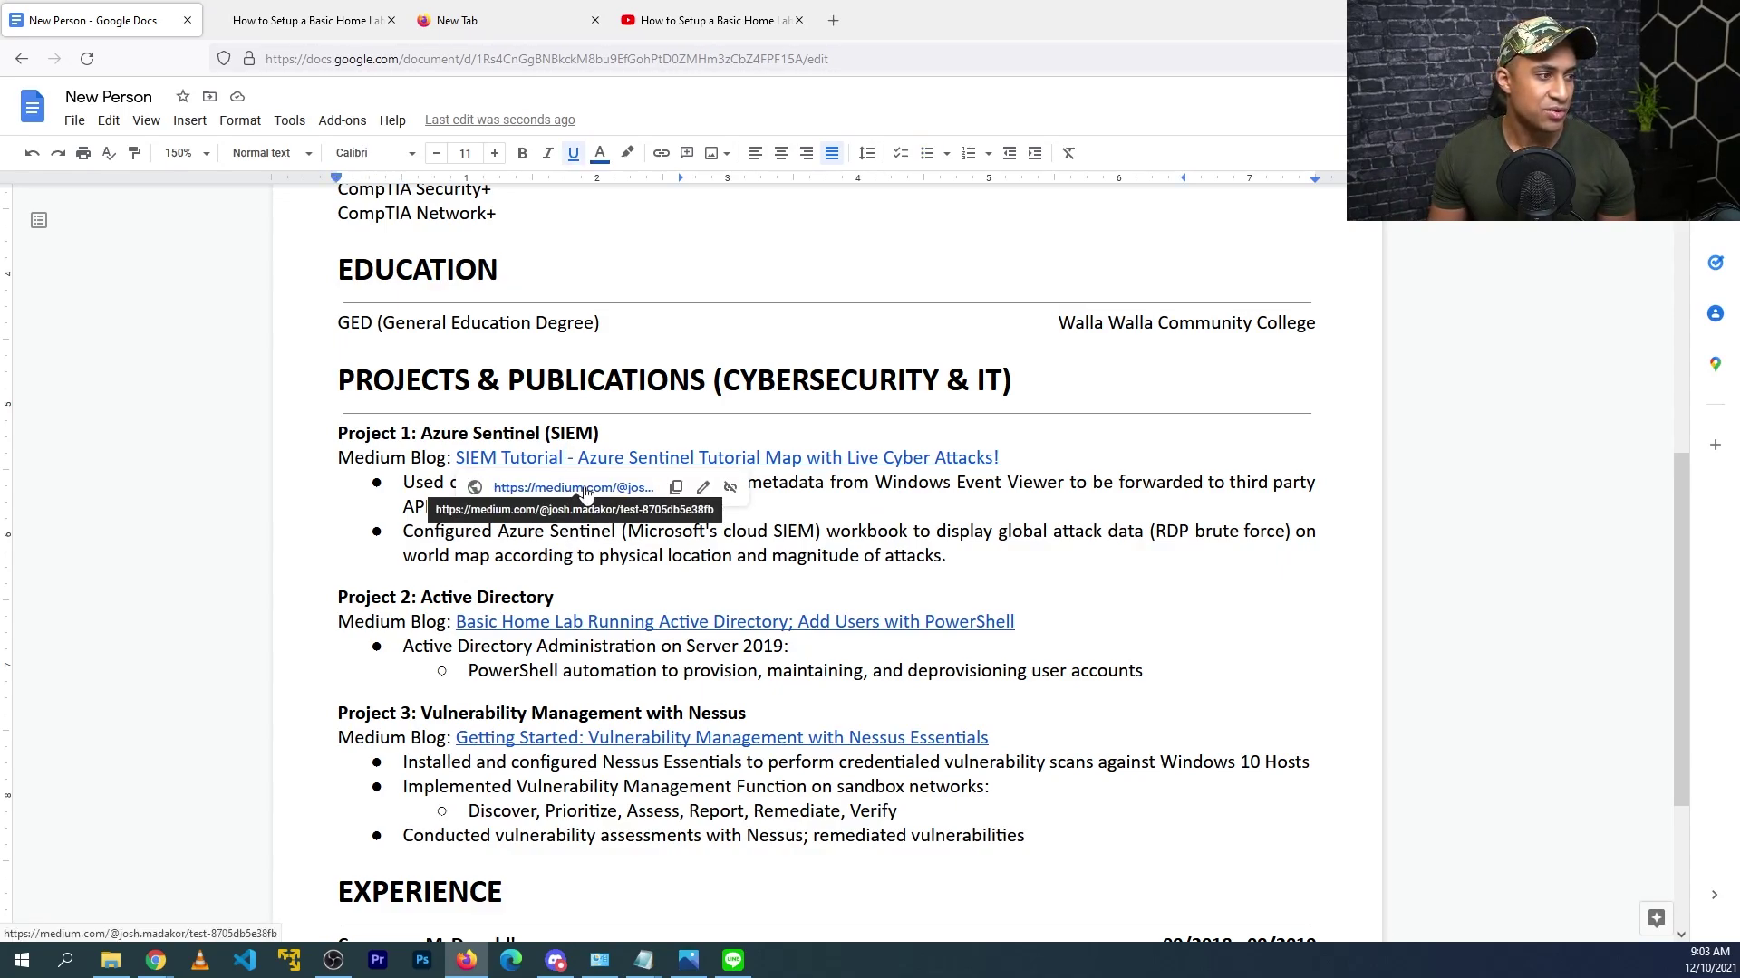
Step: Open the SIEM Tutorial article on Medium and read its opening paragraph
click(584, 491)
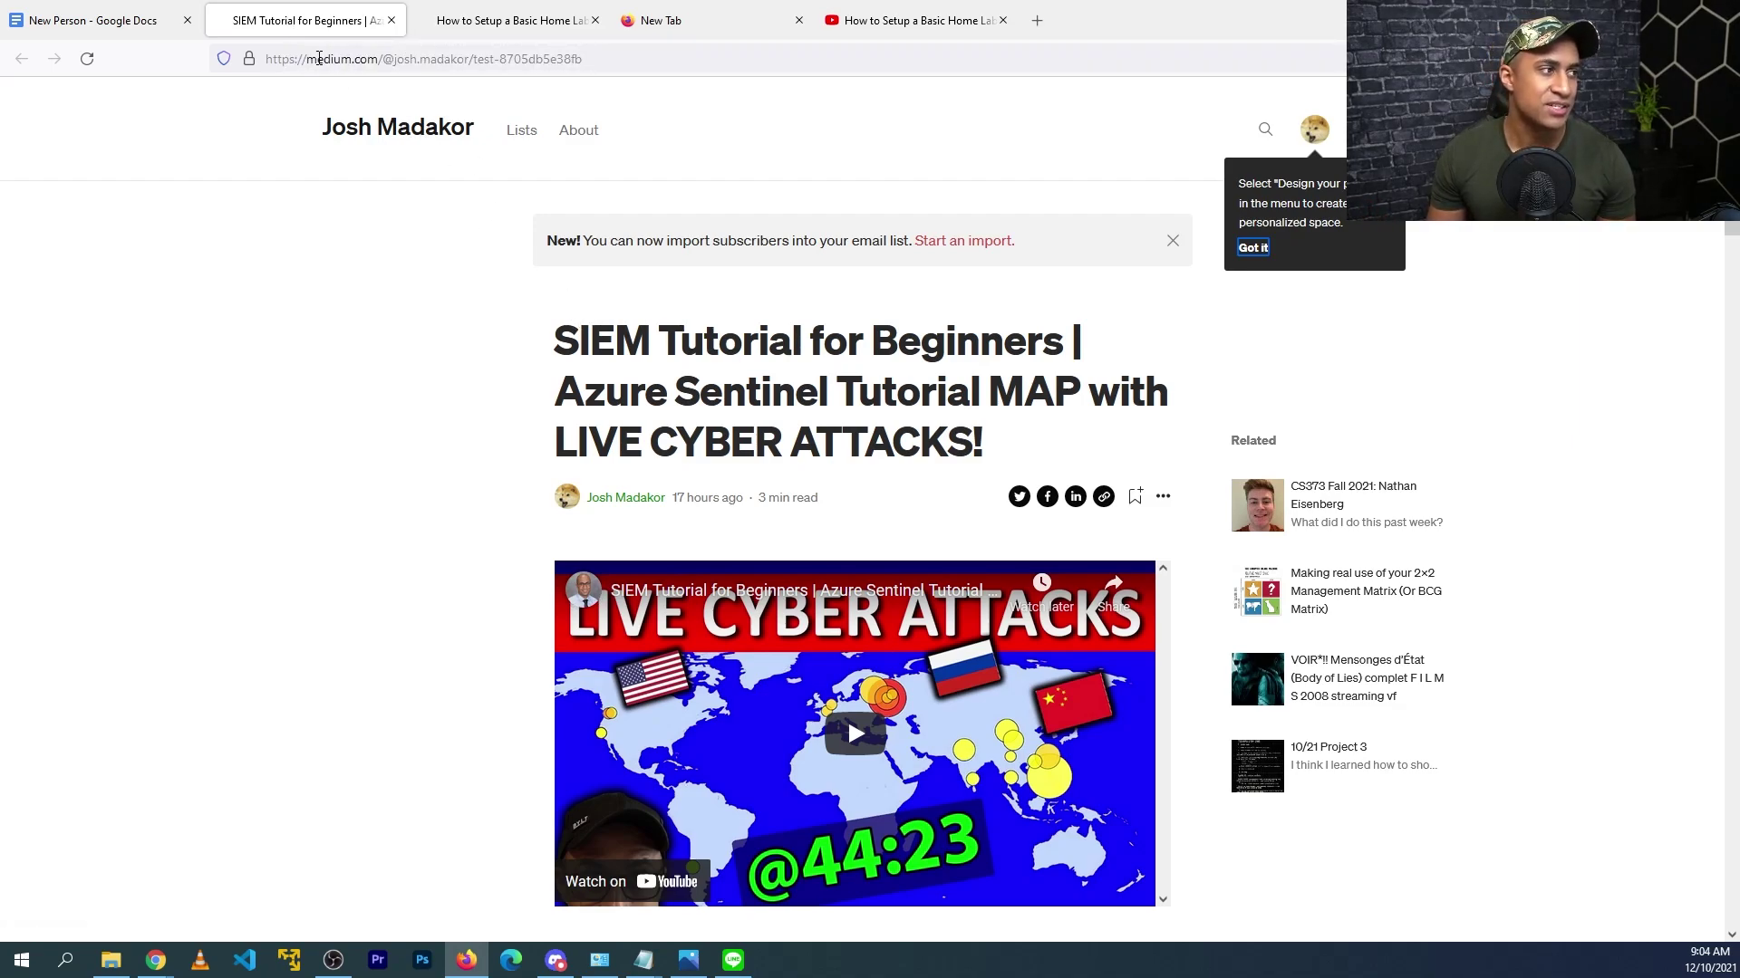
double_click(311, 58)
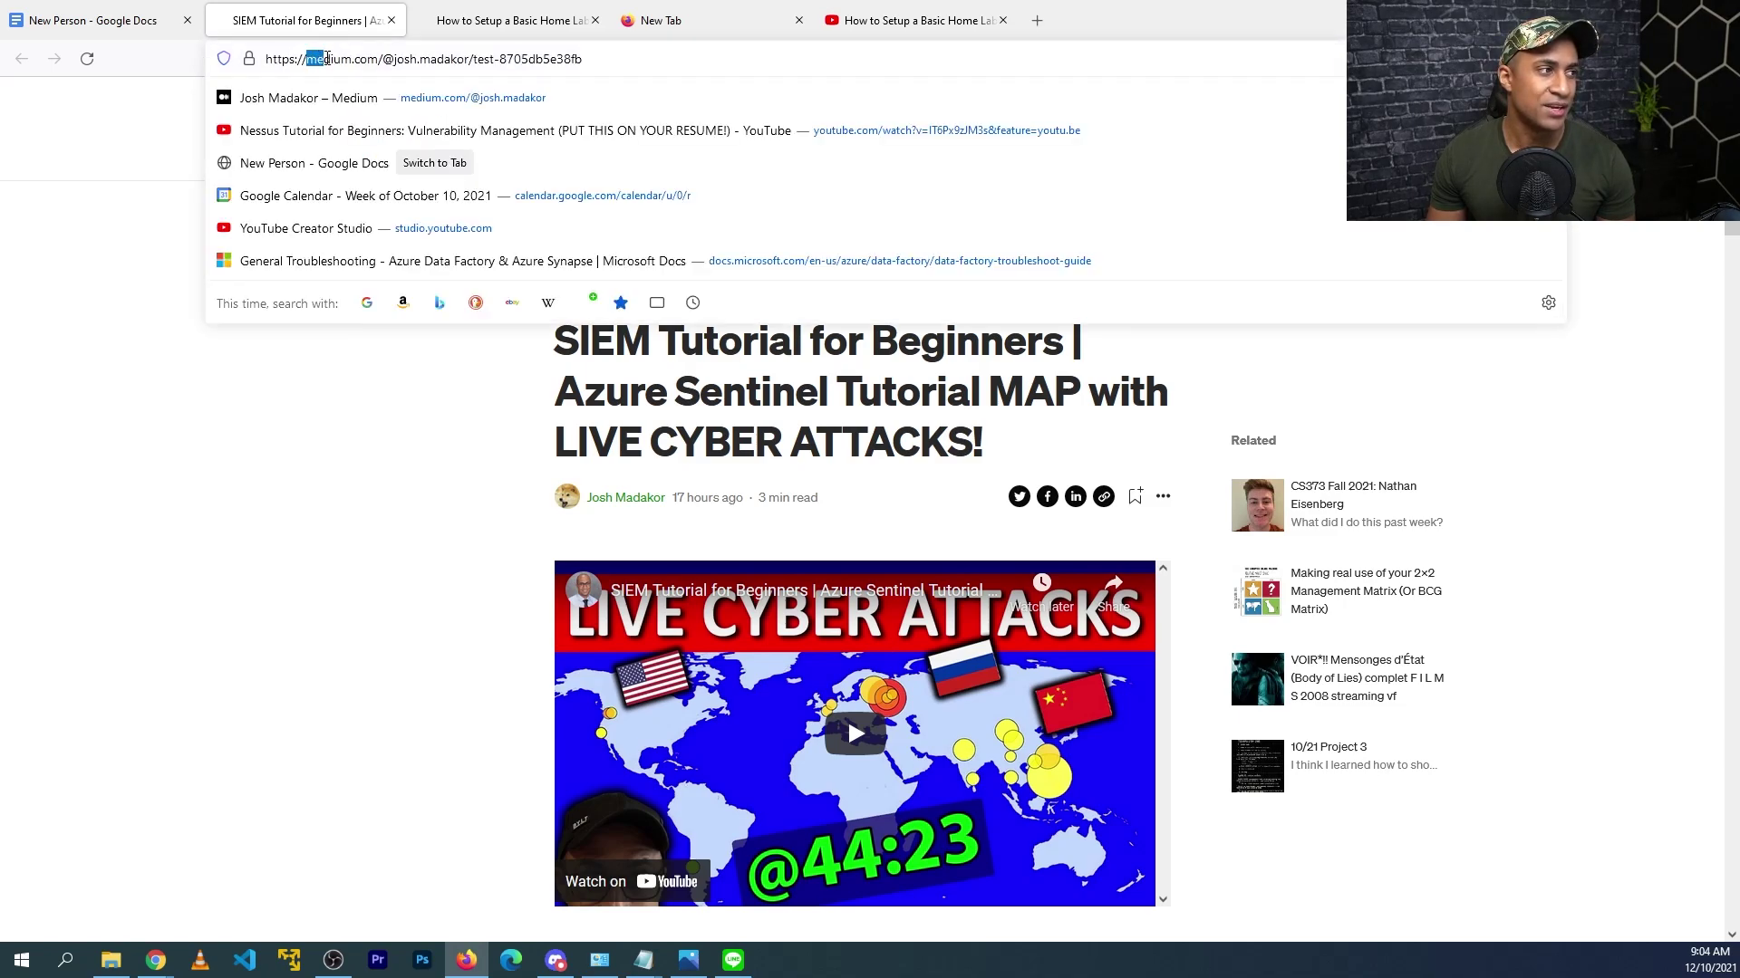
click(431, 437)
scroll(544, 453, down, 3)
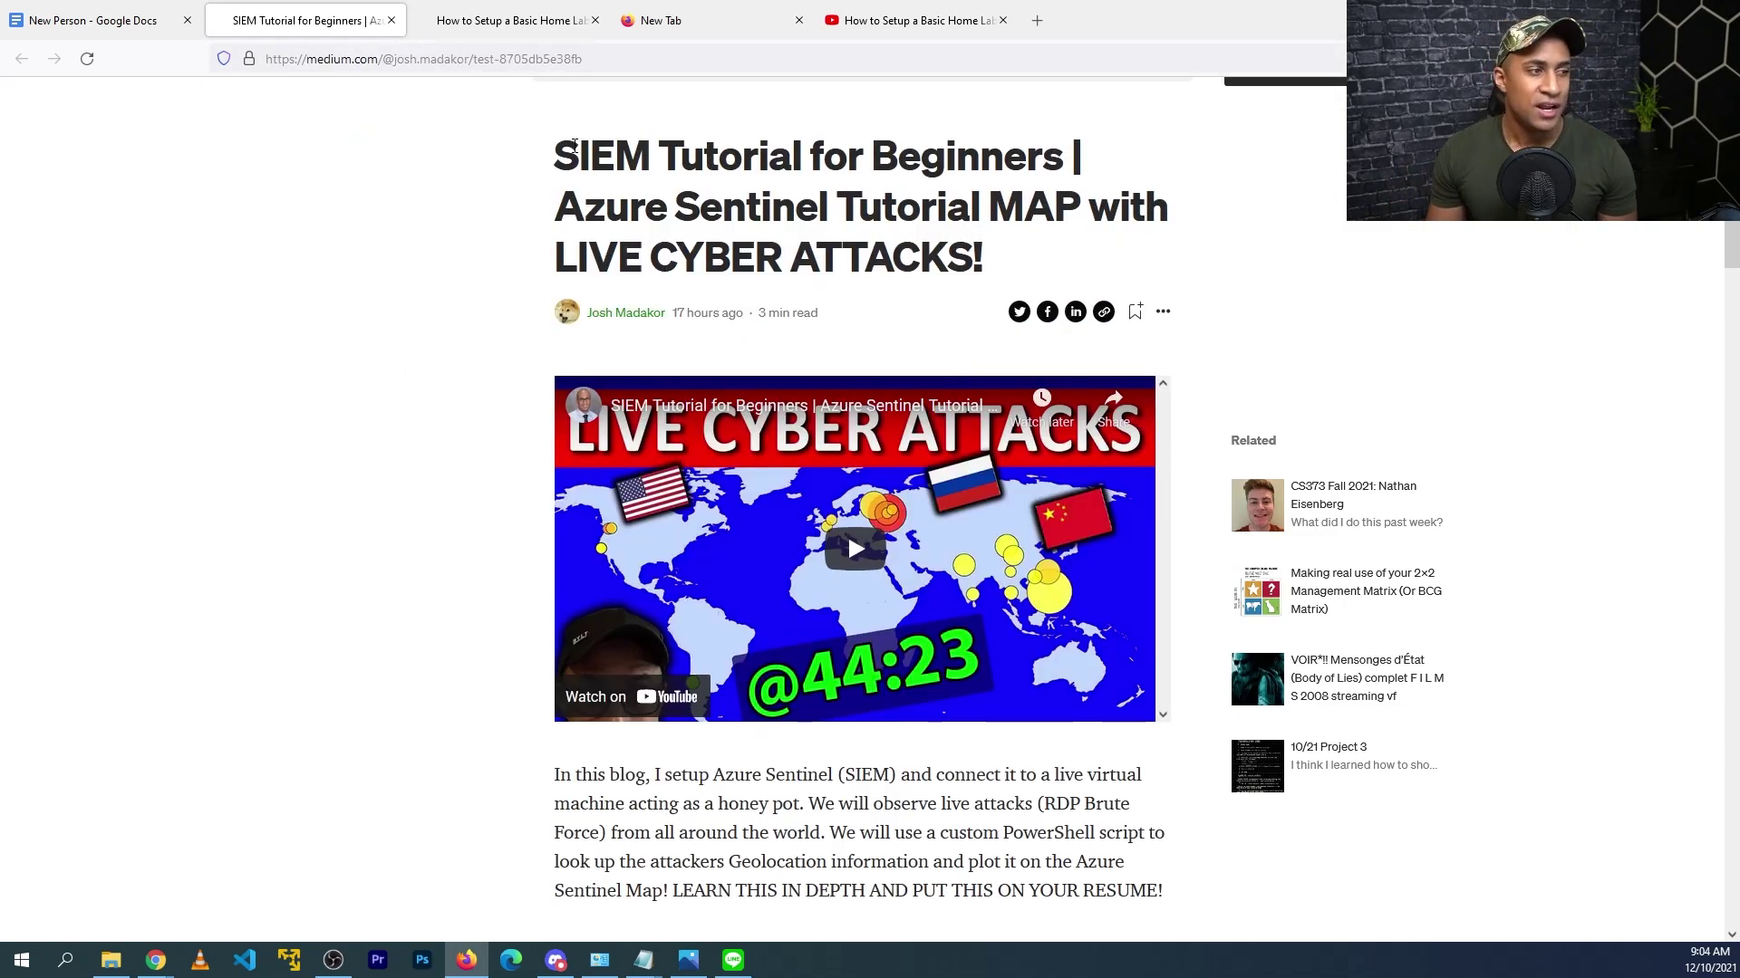
drag(555, 155, 1022, 245)
scroll(891, 485, down, 3)
drag(555, 497, 1164, 613)
click(1162, 612)
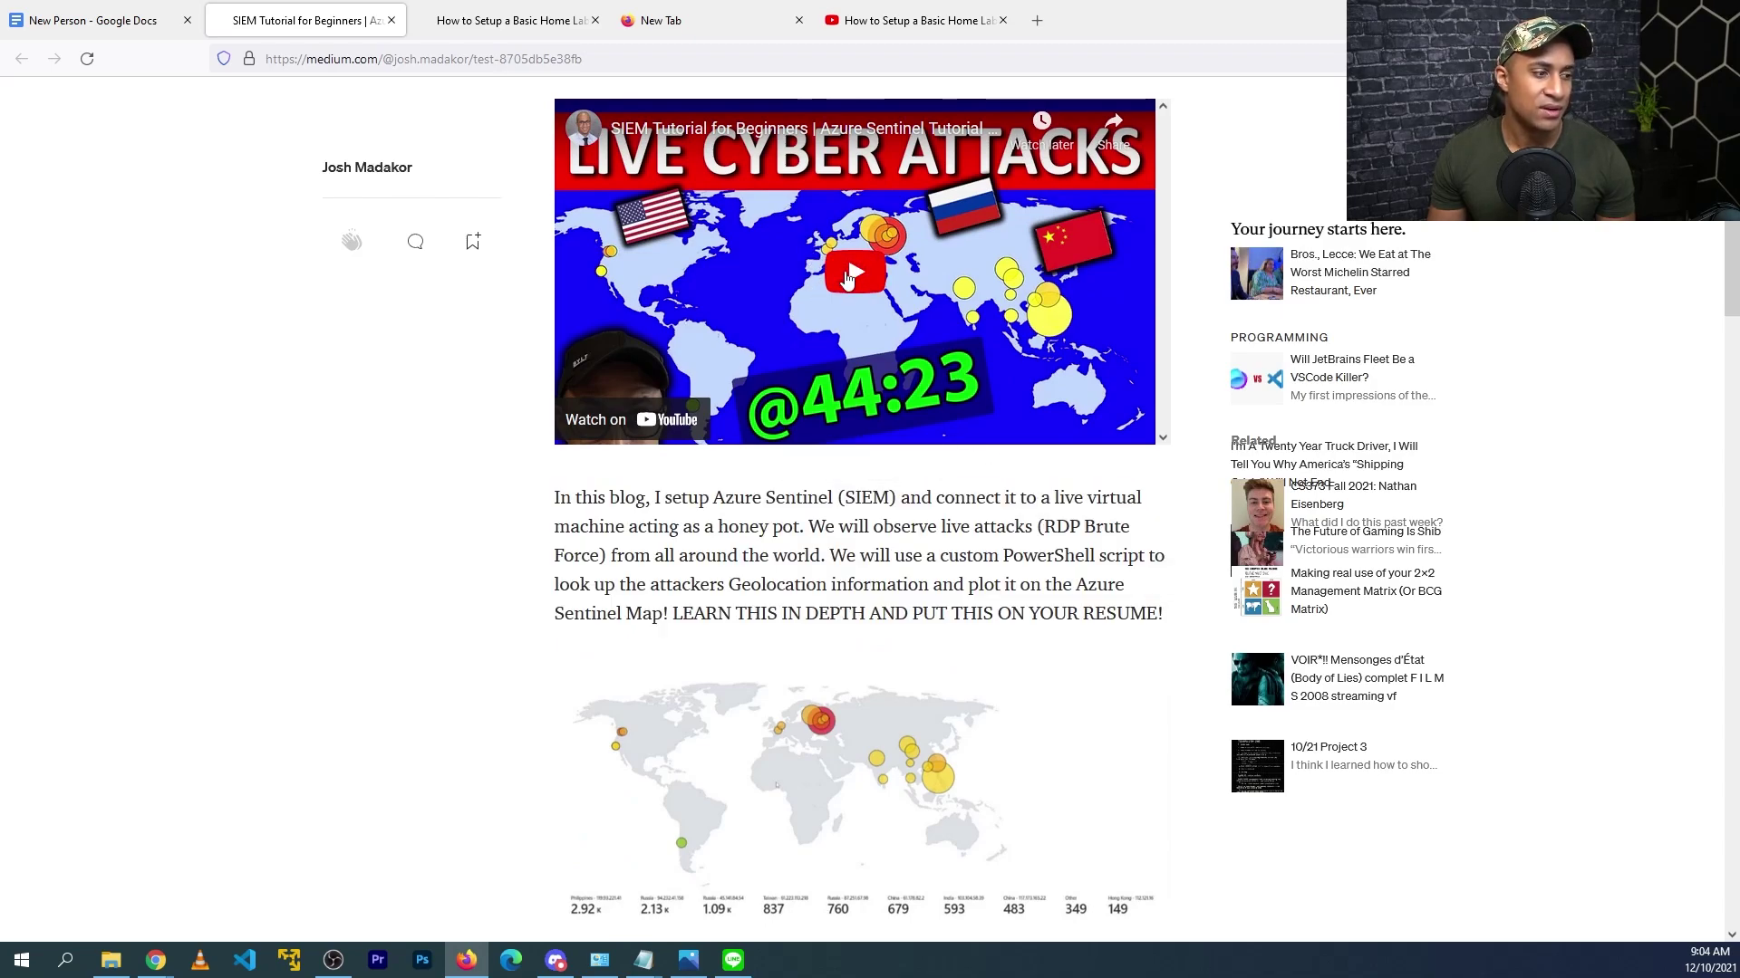
Step: Skim past the Lorem ipsum paragraph to the article's end, then return to the resume tab
scroll(887, 399, down, 5)
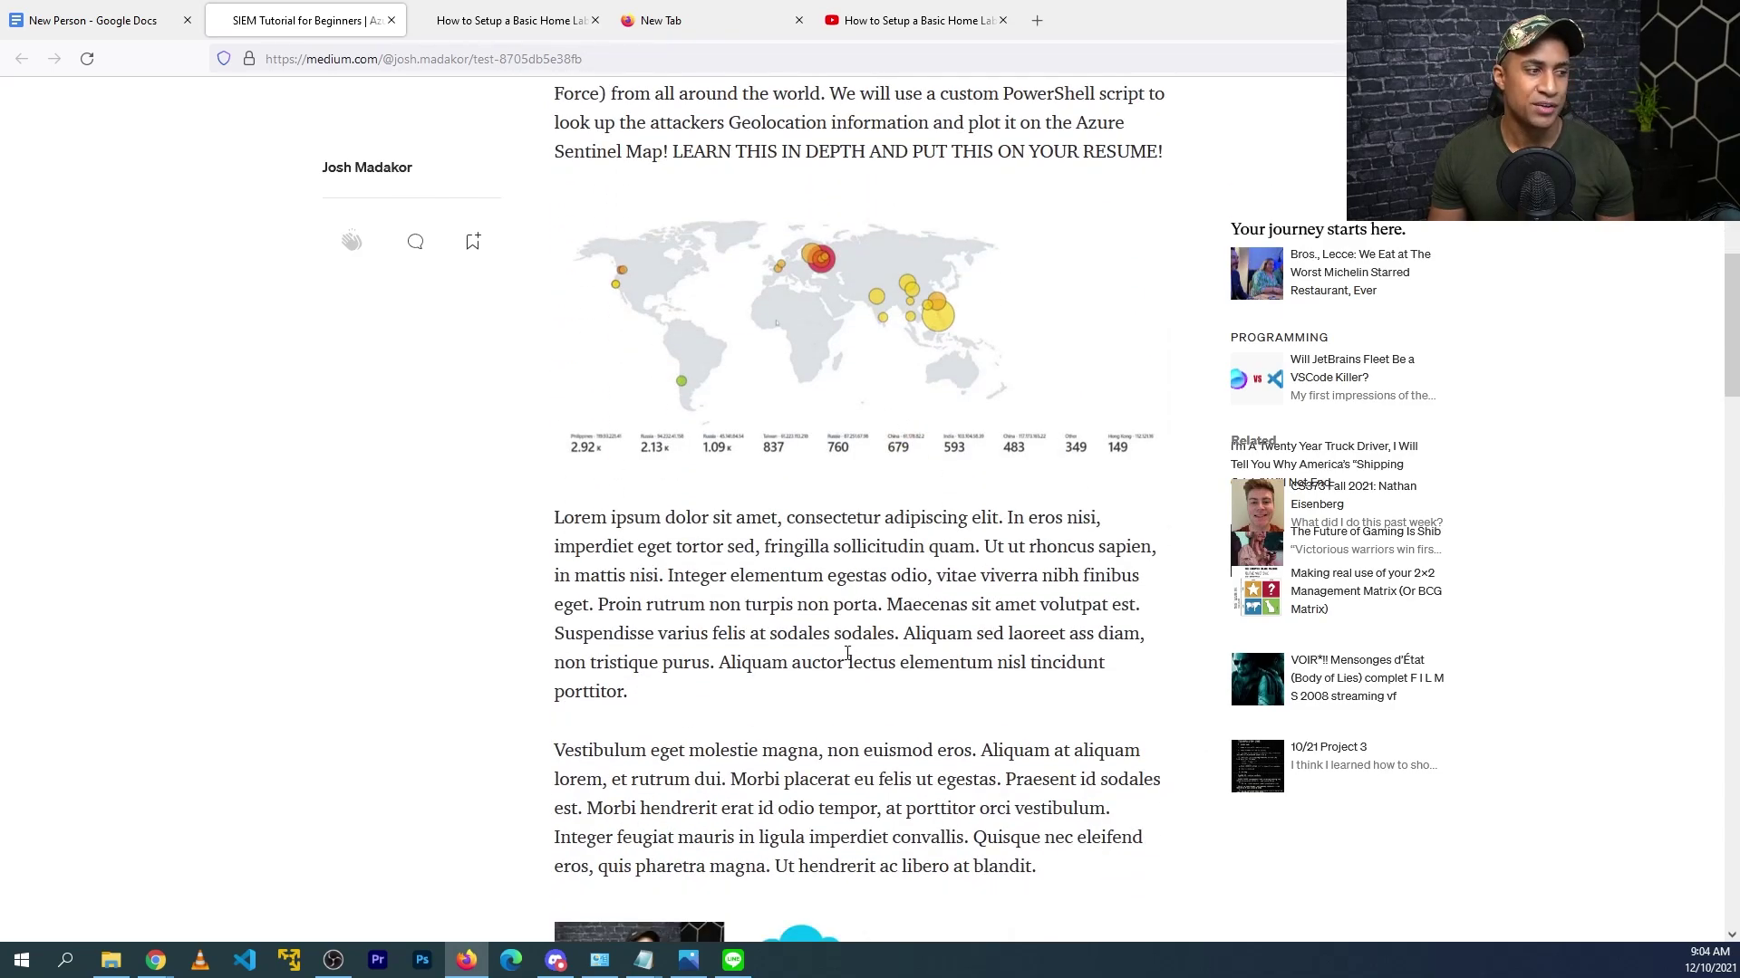
drag(597, 526, 956, 659)
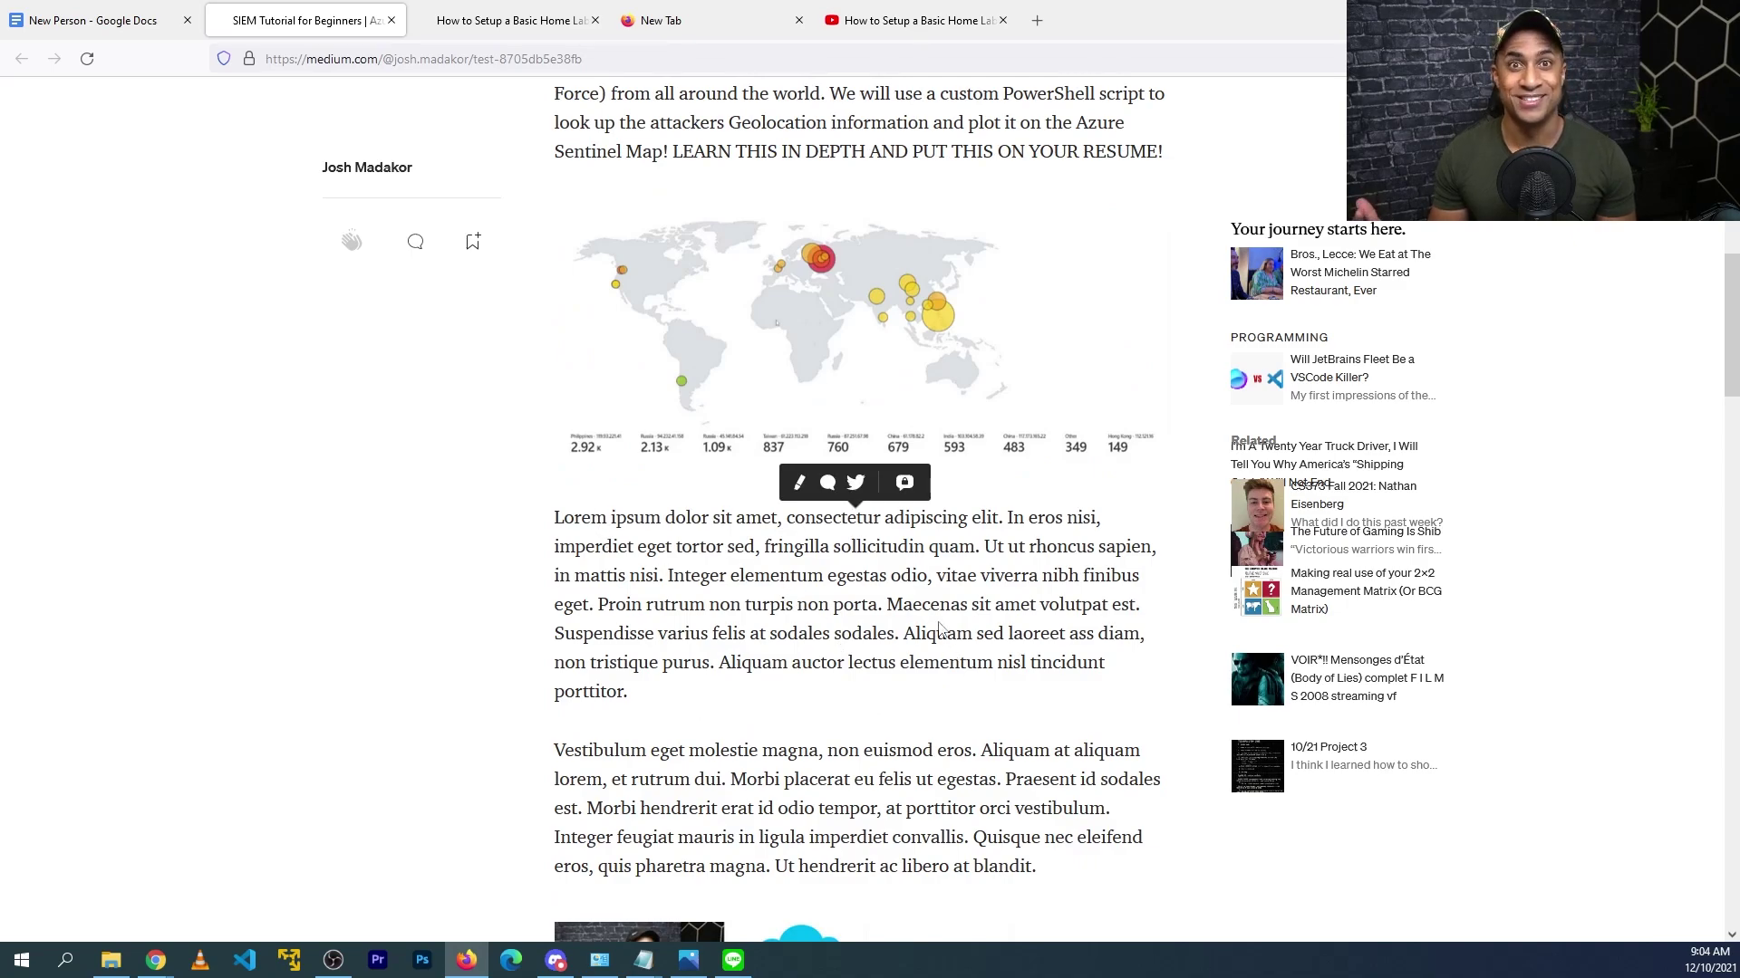
drag(555, 517, 764, 670)
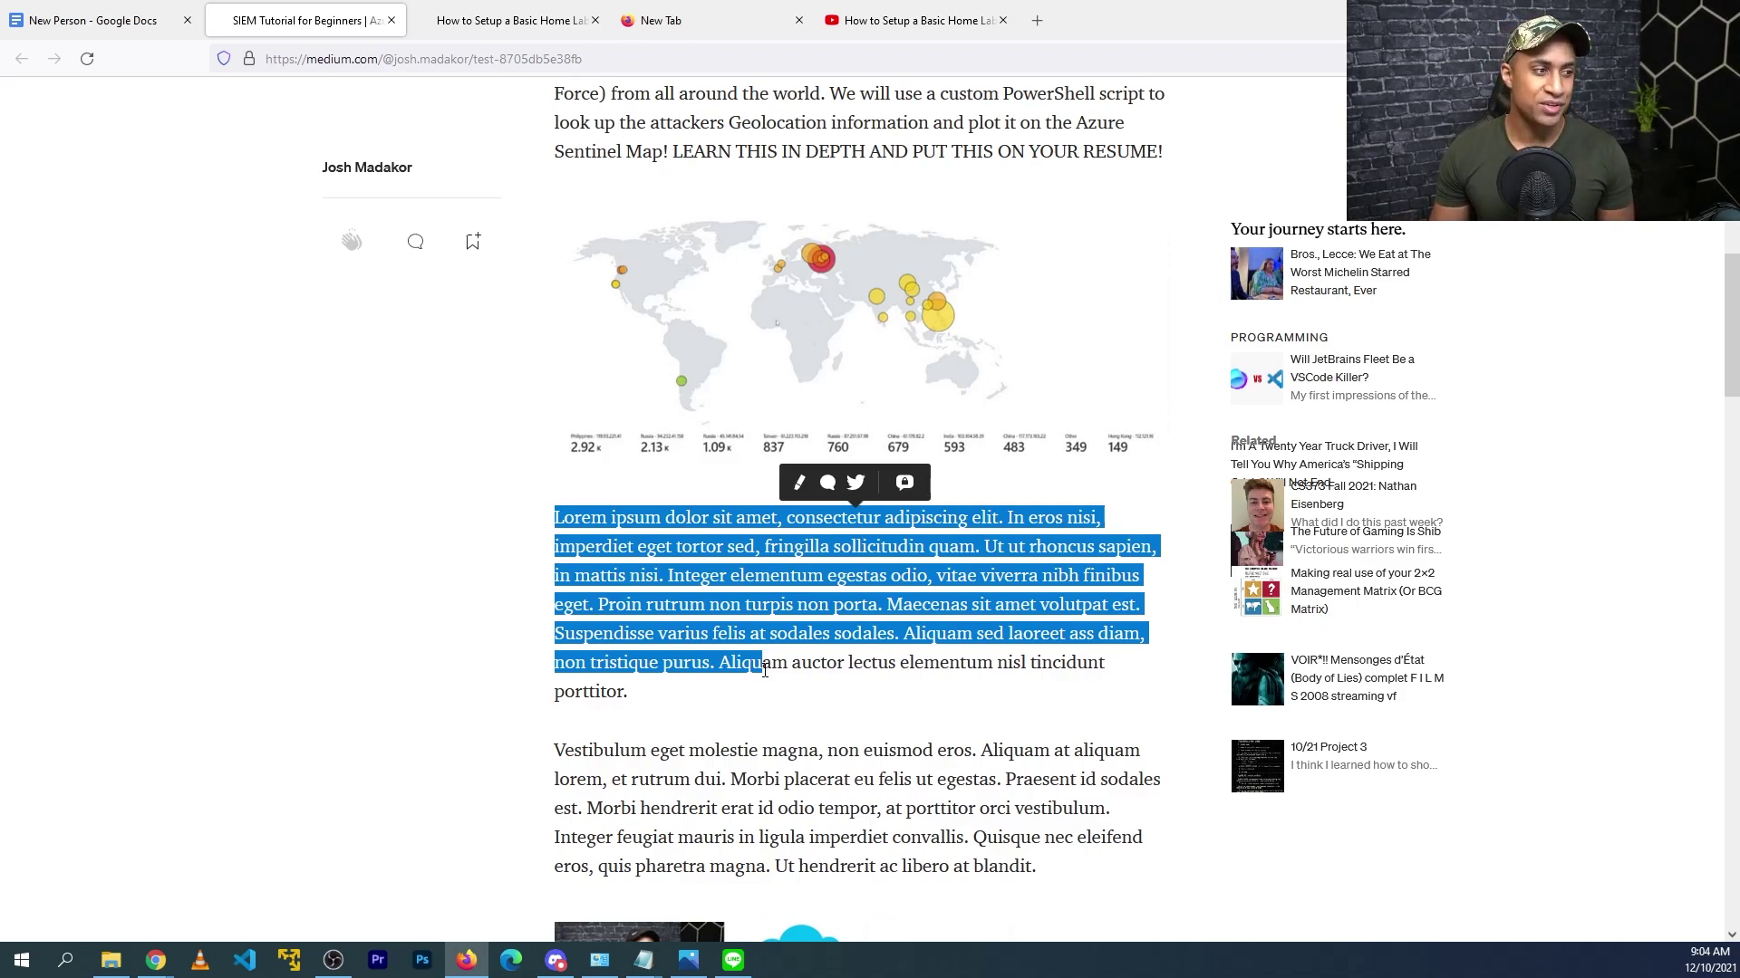
scroll(759, 656, down, 4)
click(911, 457)
scroll(916, 459, down, 9)
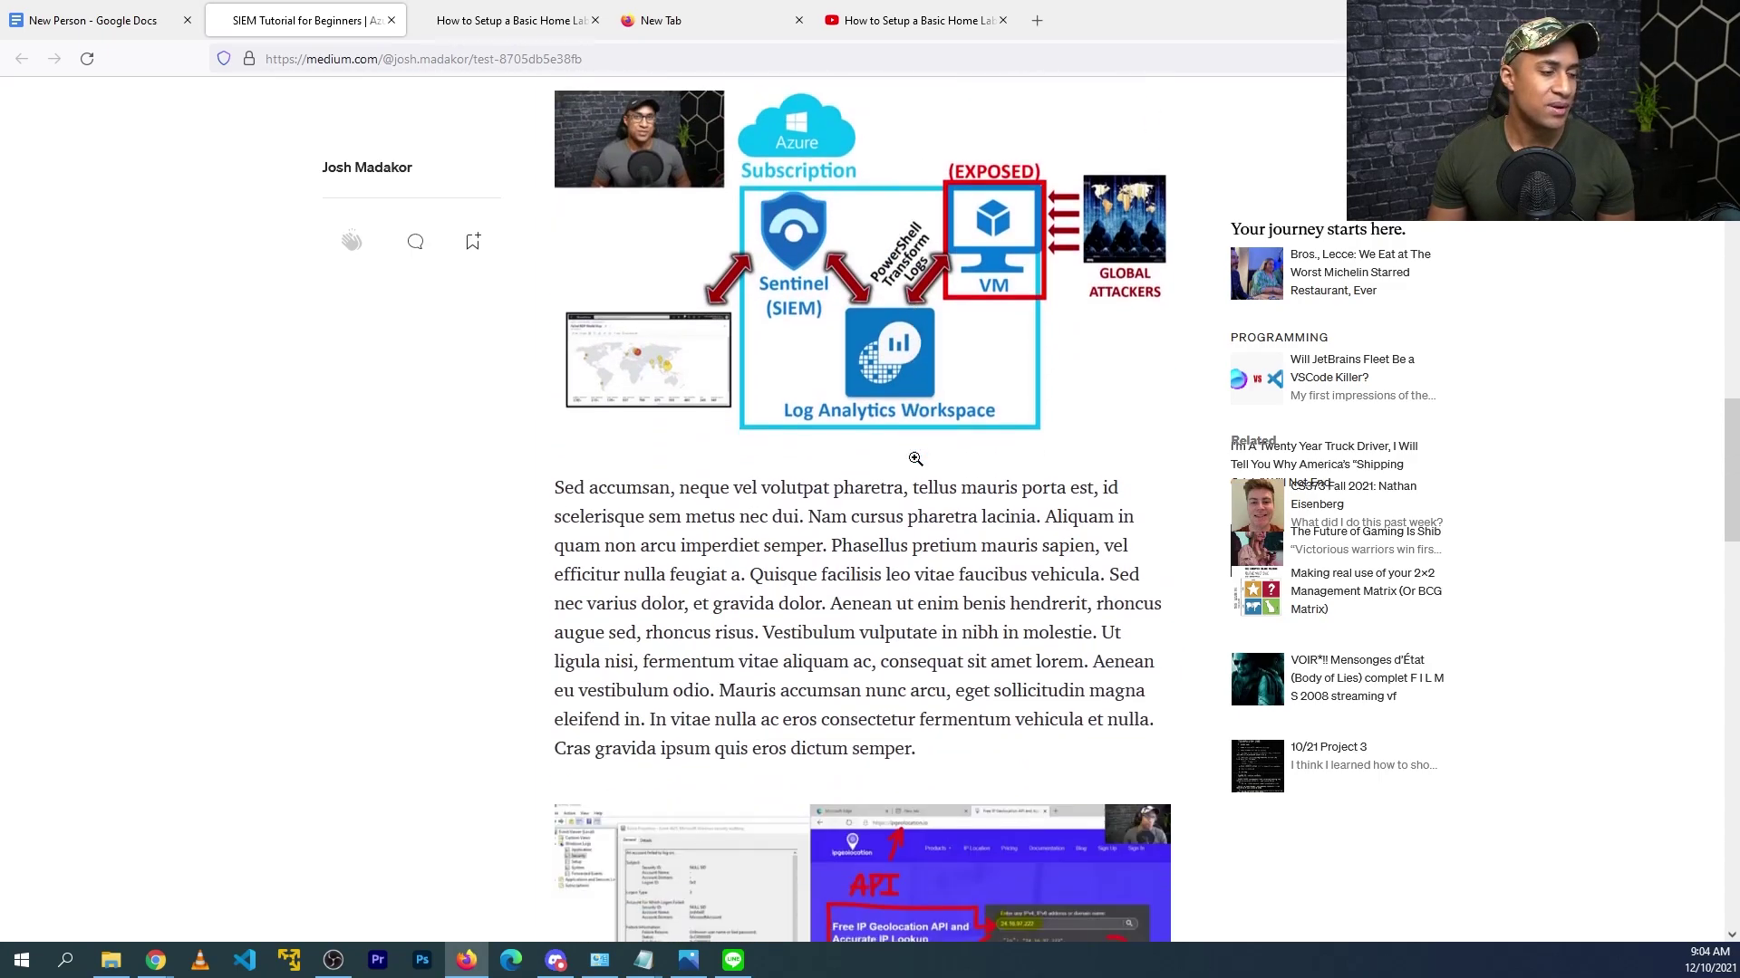
scroll(956, 527, down, 8)
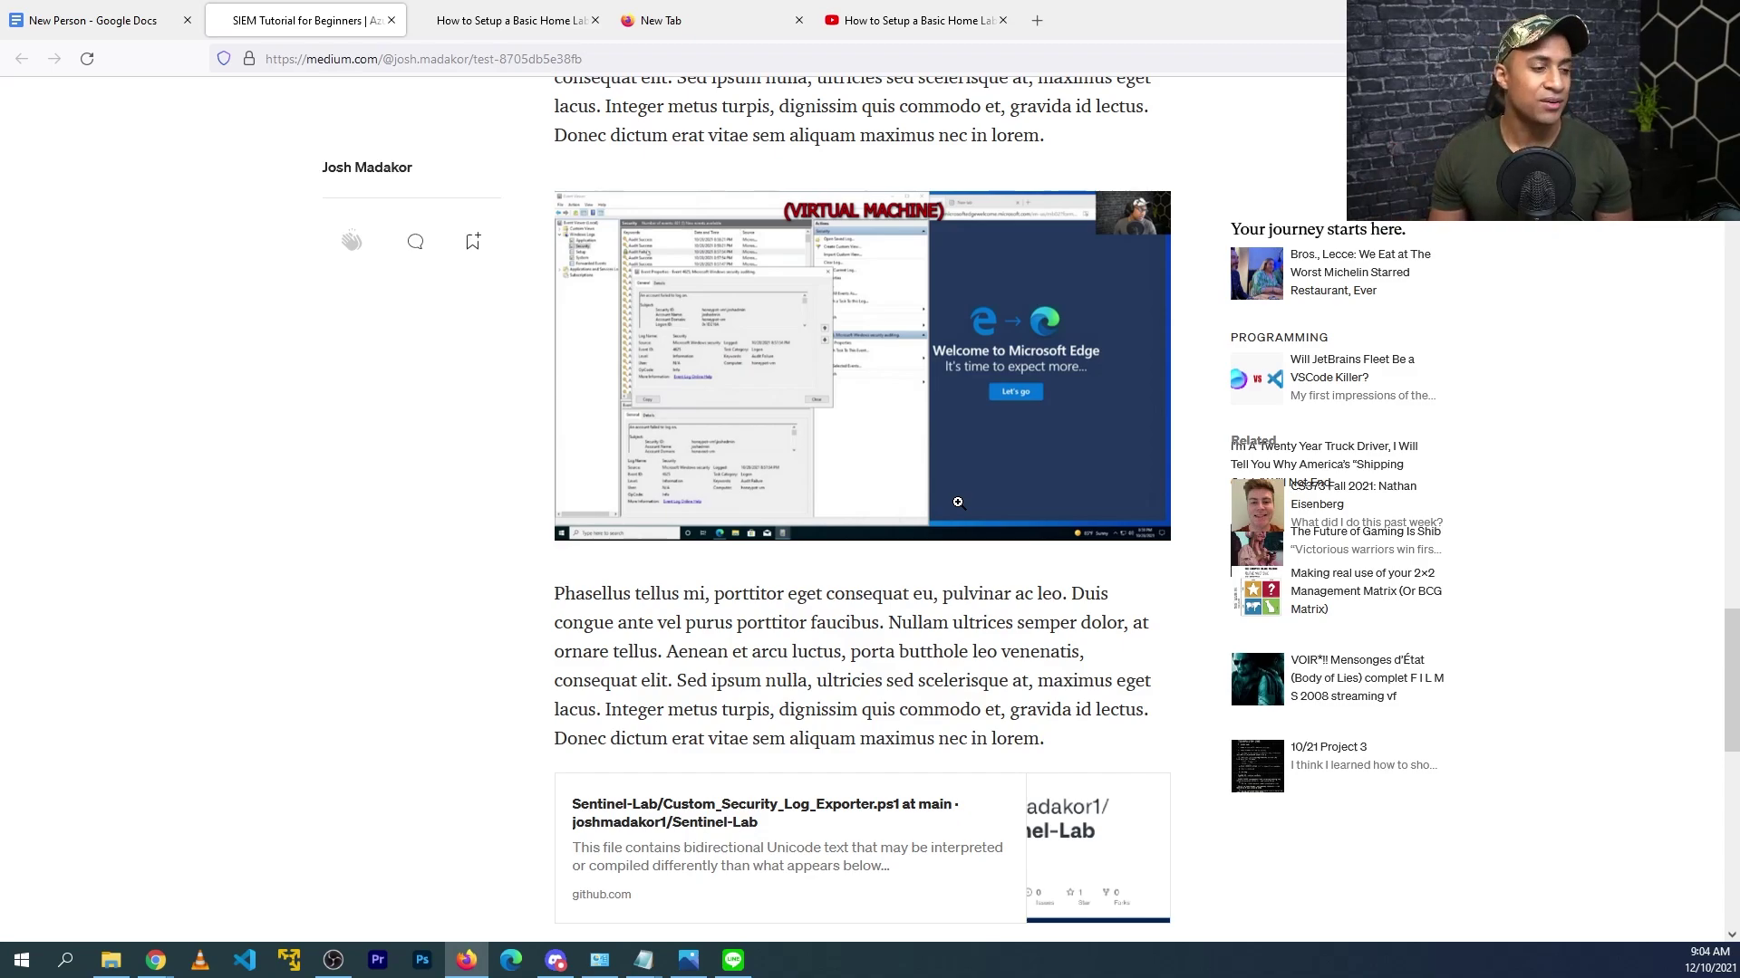
scroll(957, 503, down, 5)
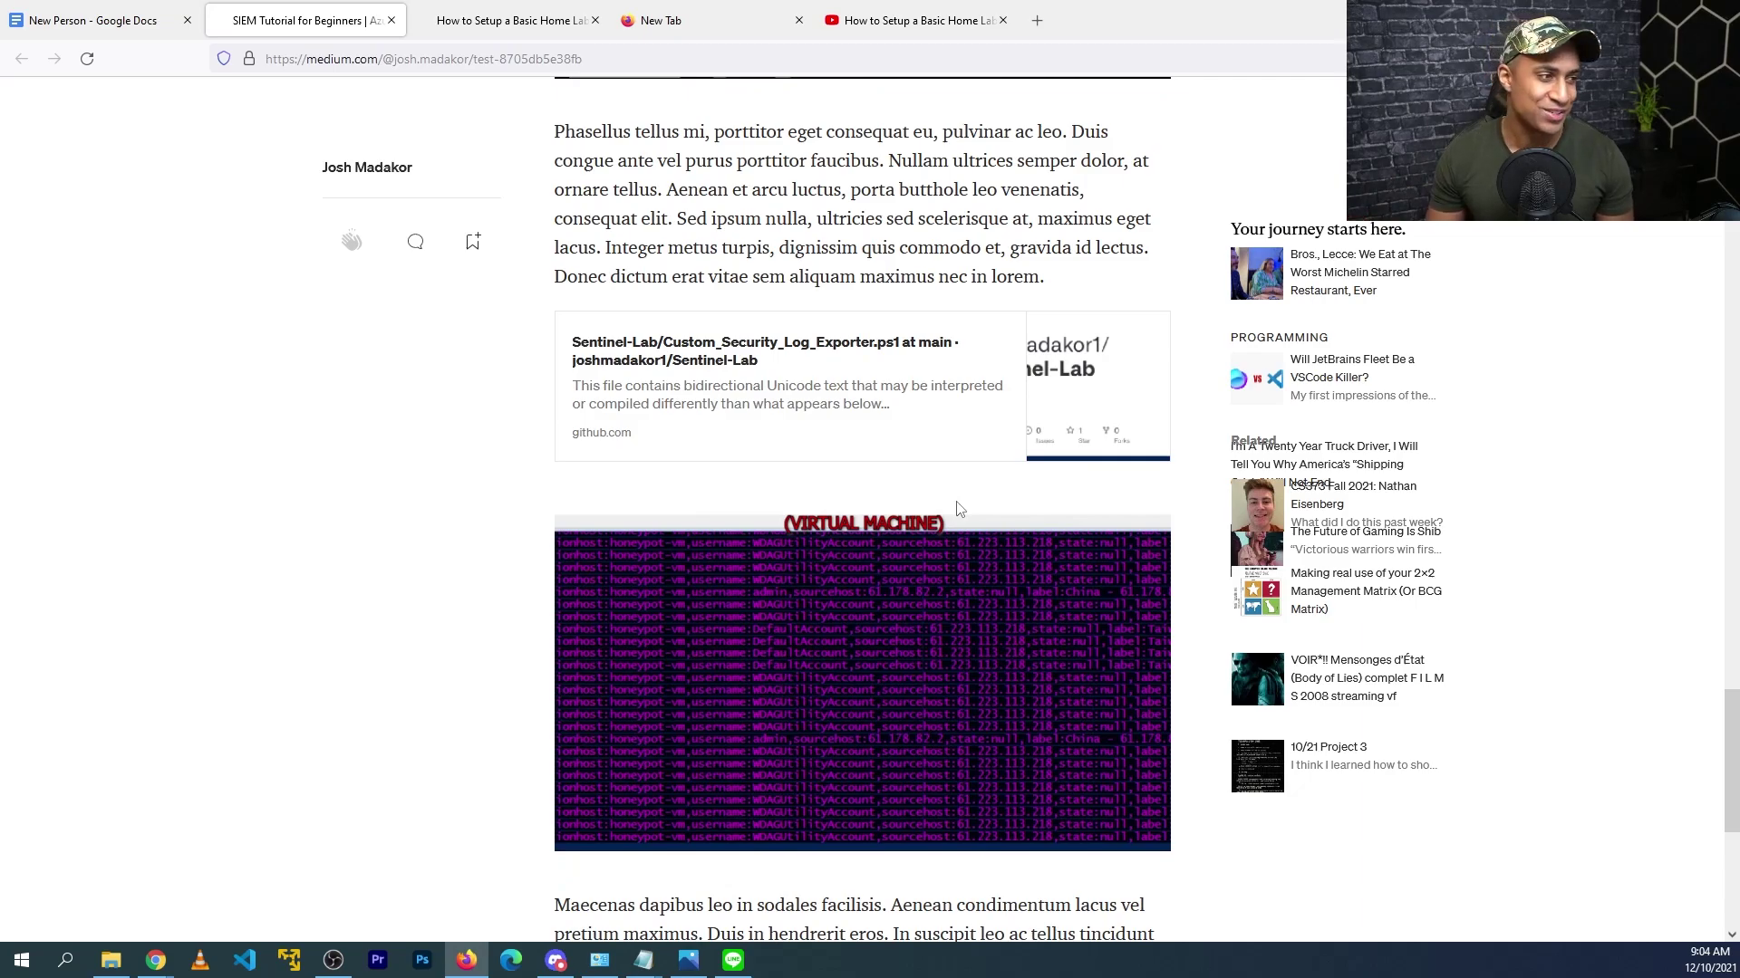
scroll(958, 507, down, 6)
key(ctrl+shift+Tab)
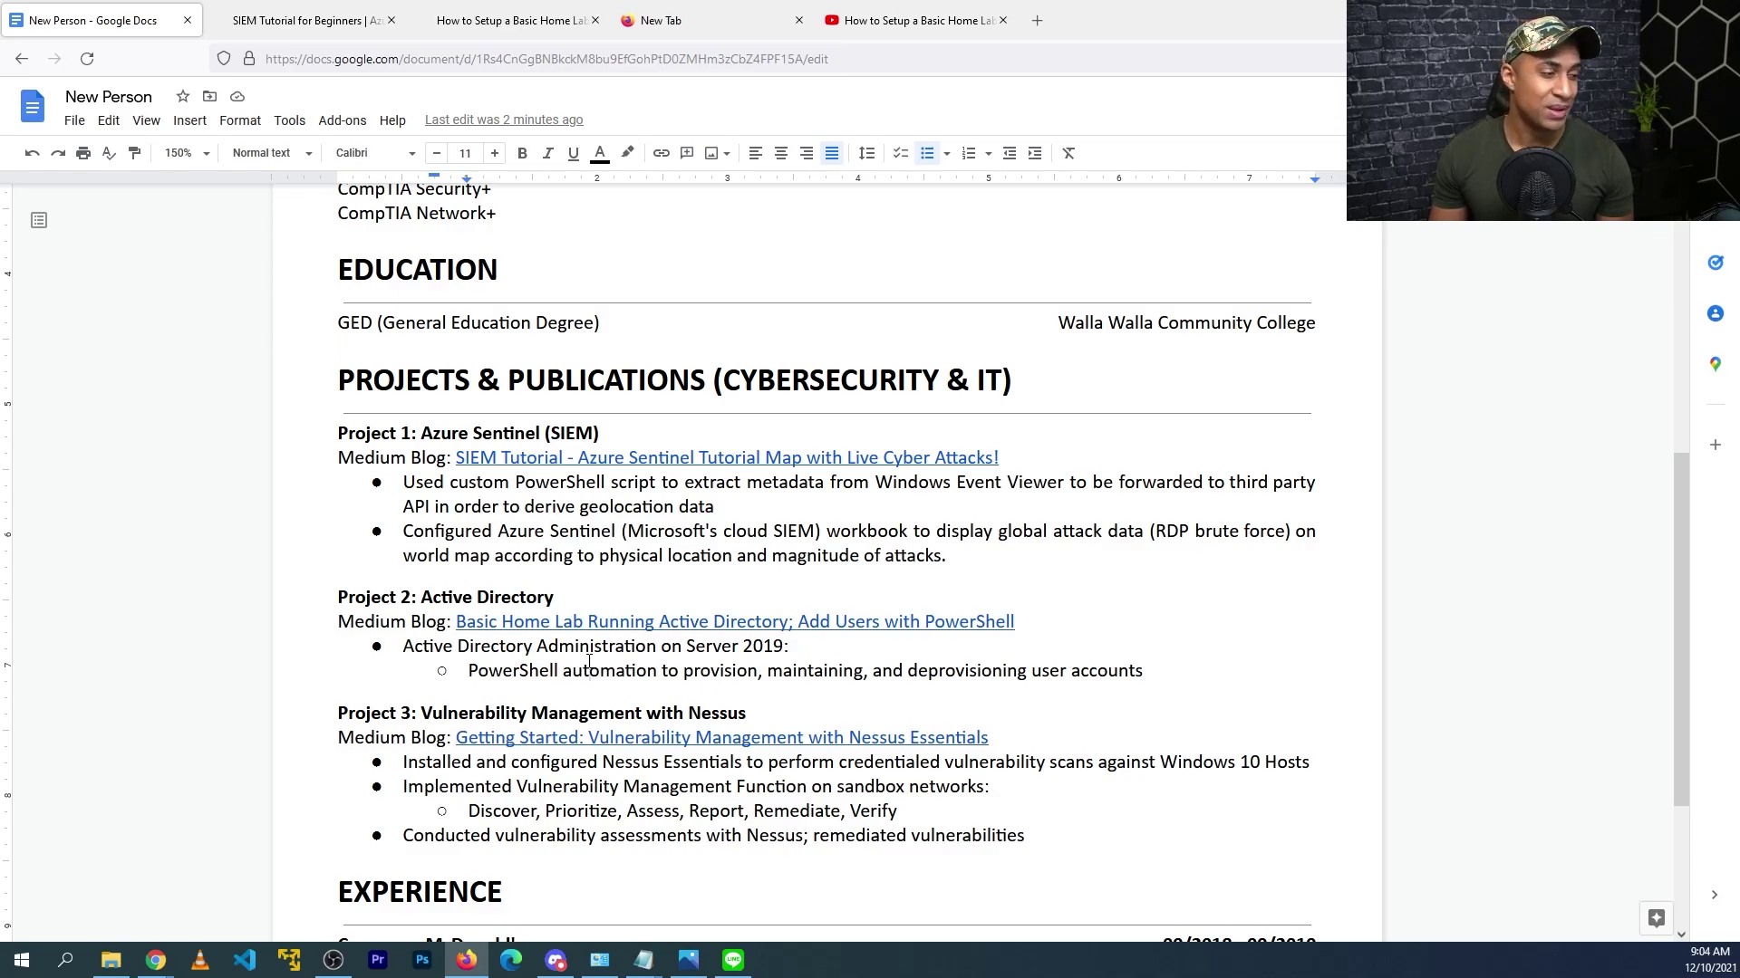
Step: Open Project 3's 'Vulnerability Management with Nessus Essentials' blog link in a new tab
click(585, 482)
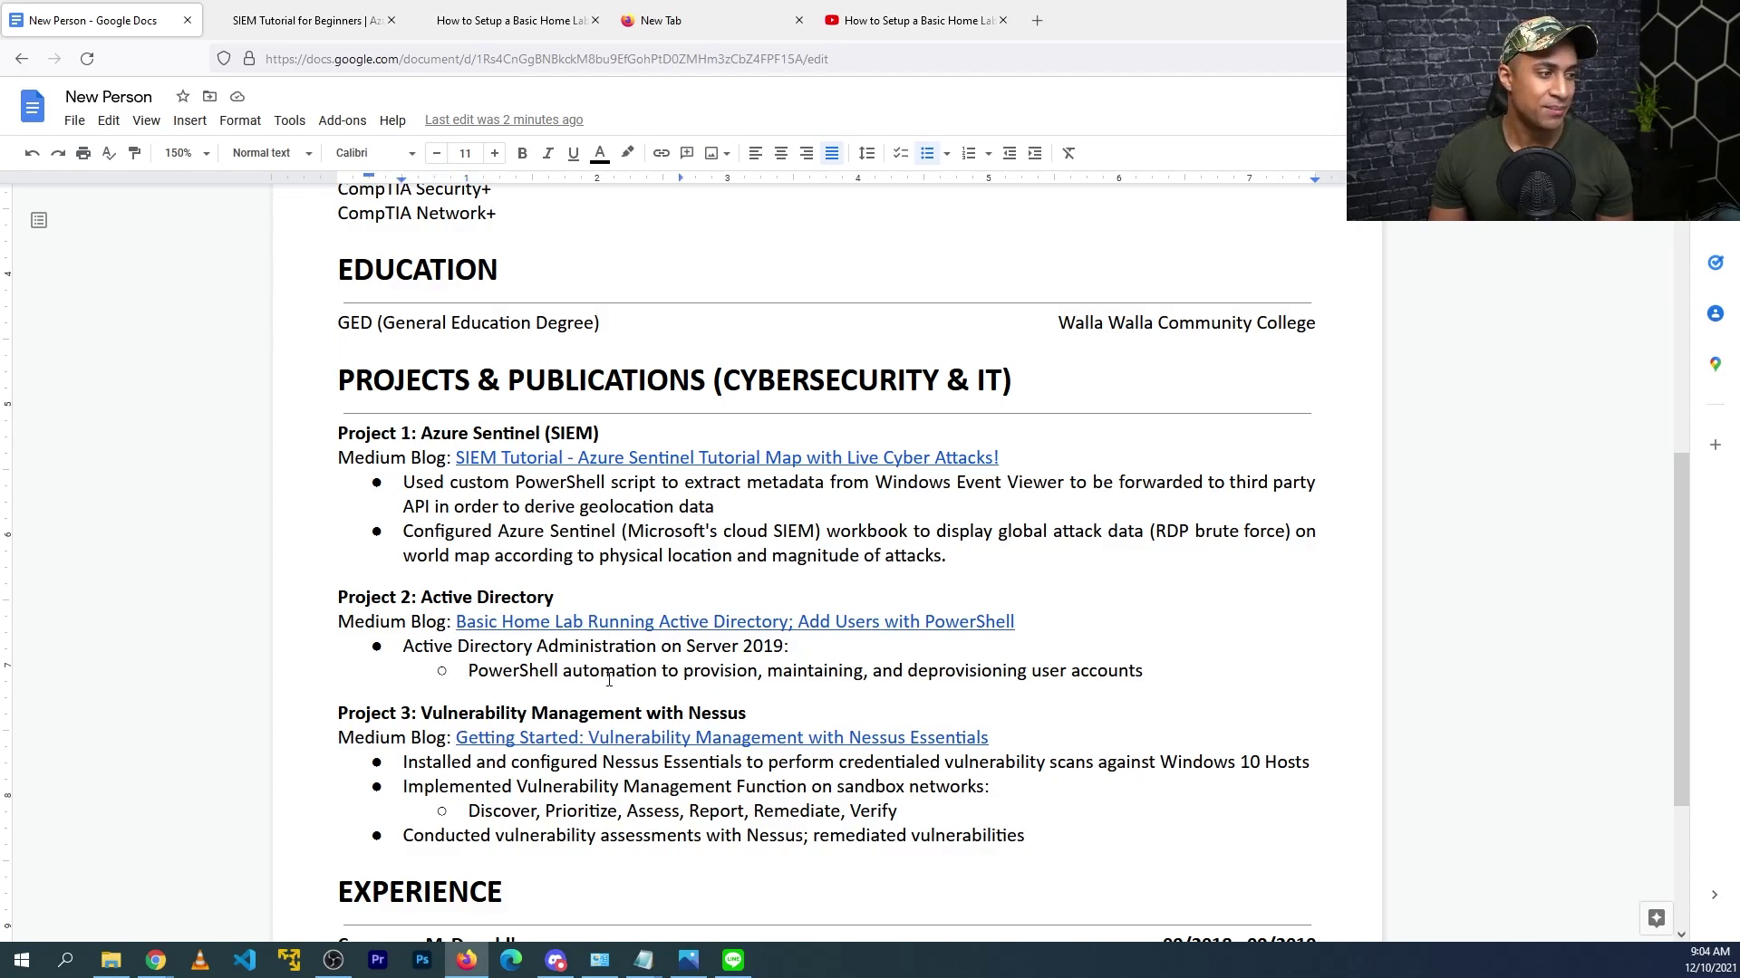
click(706, 786)
scroll(729, 752, down, 1)
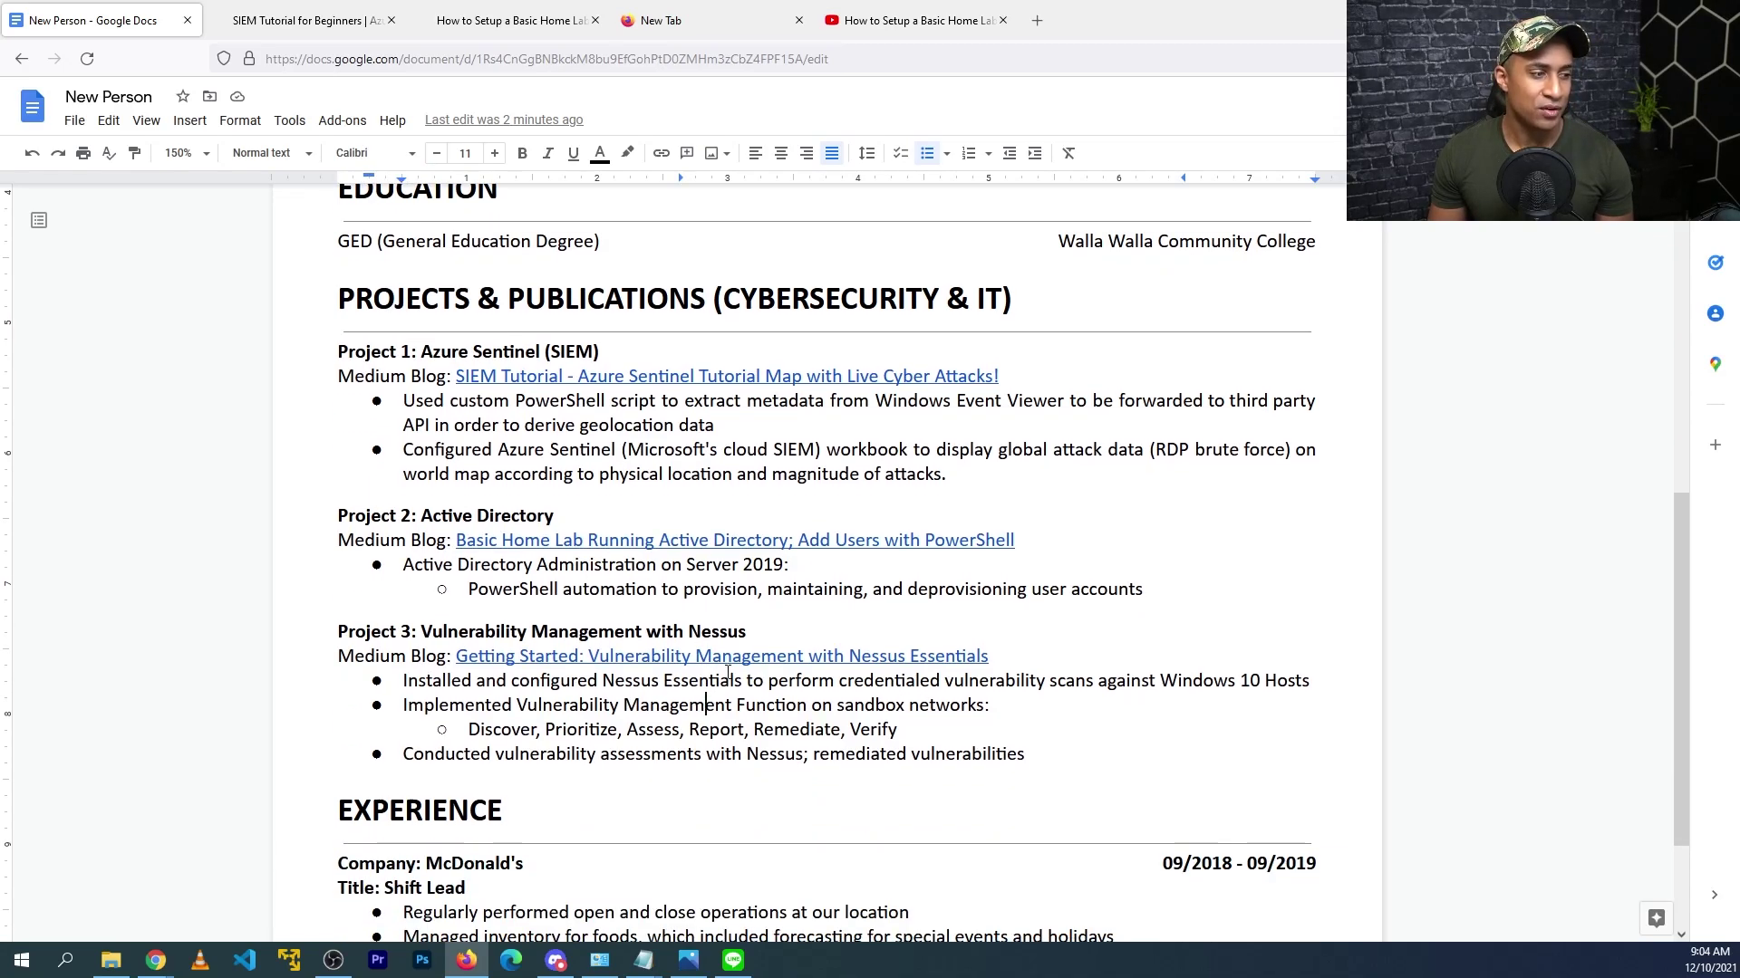
click(730, 664)
click(598, 684)
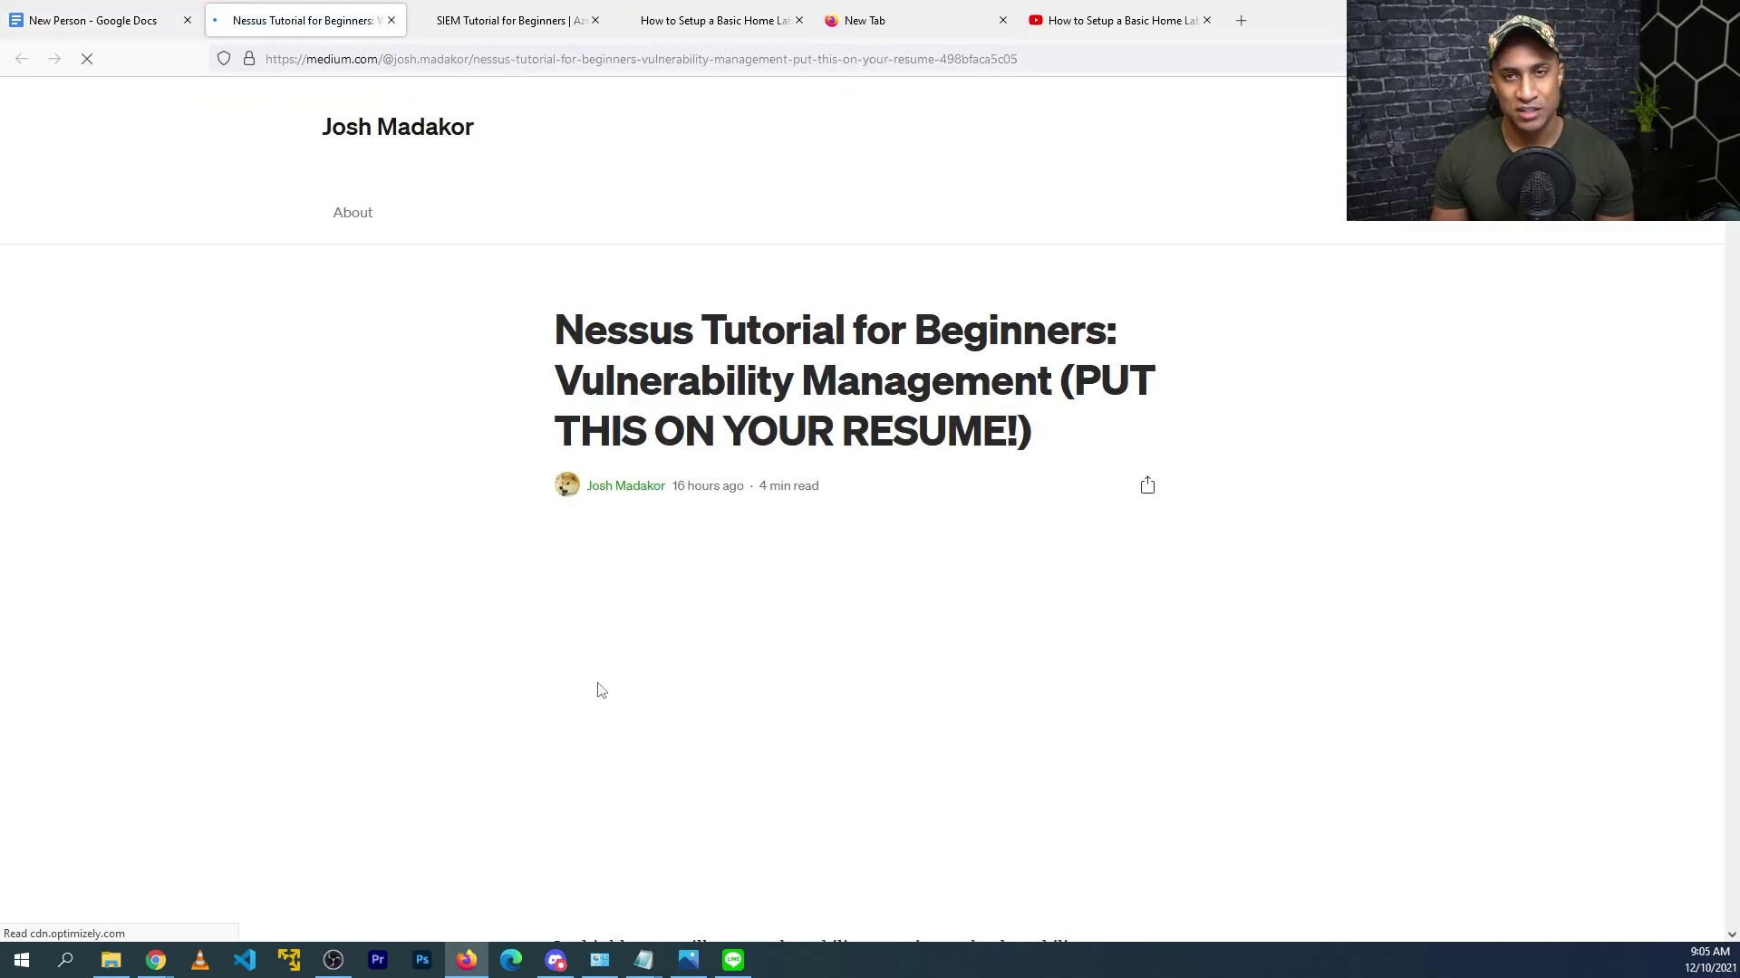
scroll(710, 392, down, 1)
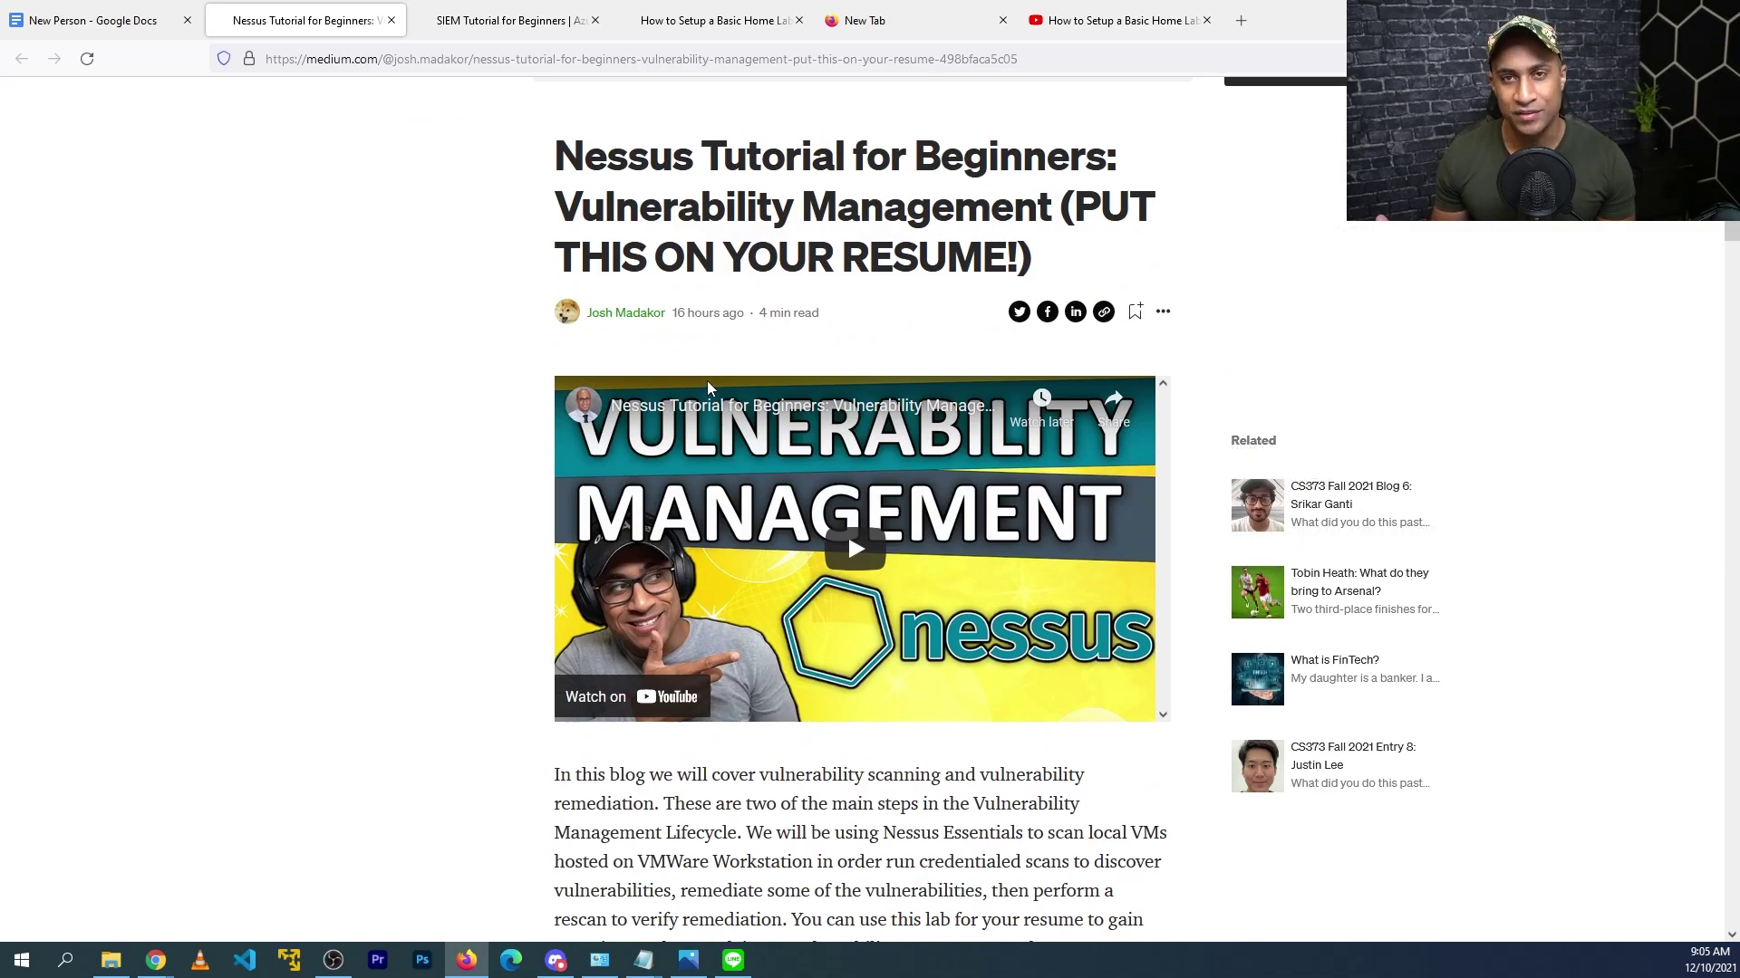
Step: Back in the resume, select and then deselect the last two Project 3 bullets
key(ctrl+shift+Tab)
drag(1025, 753, 626, 728)
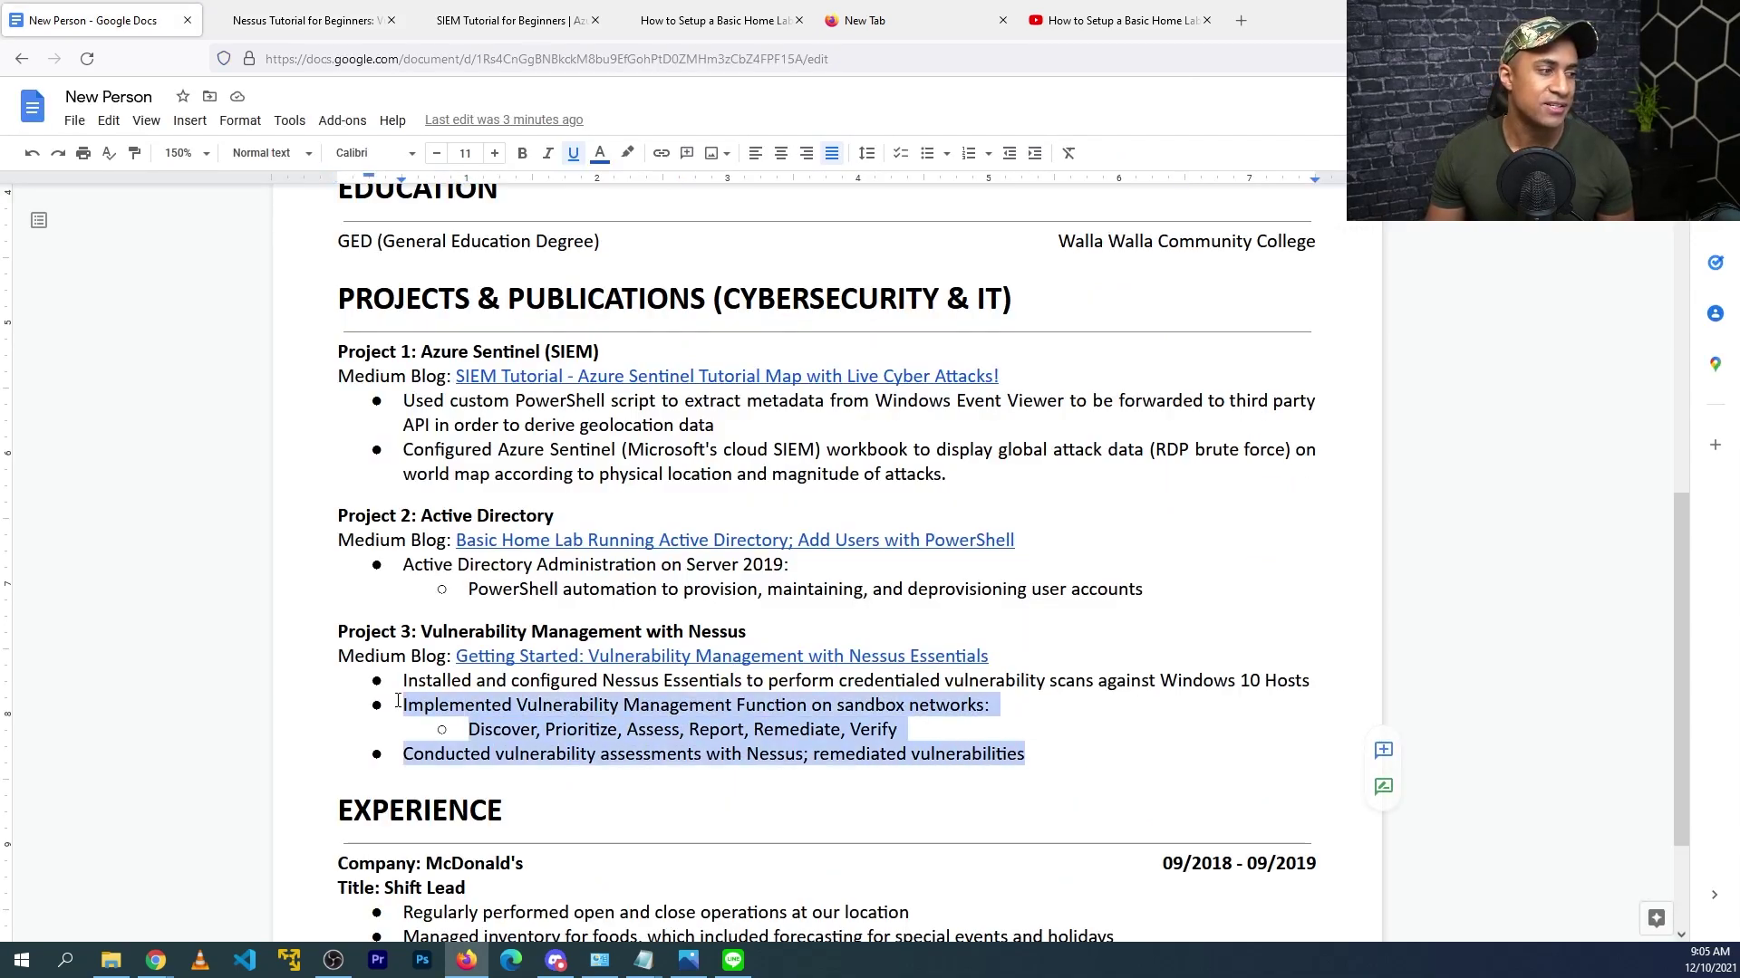
click(397, 703)
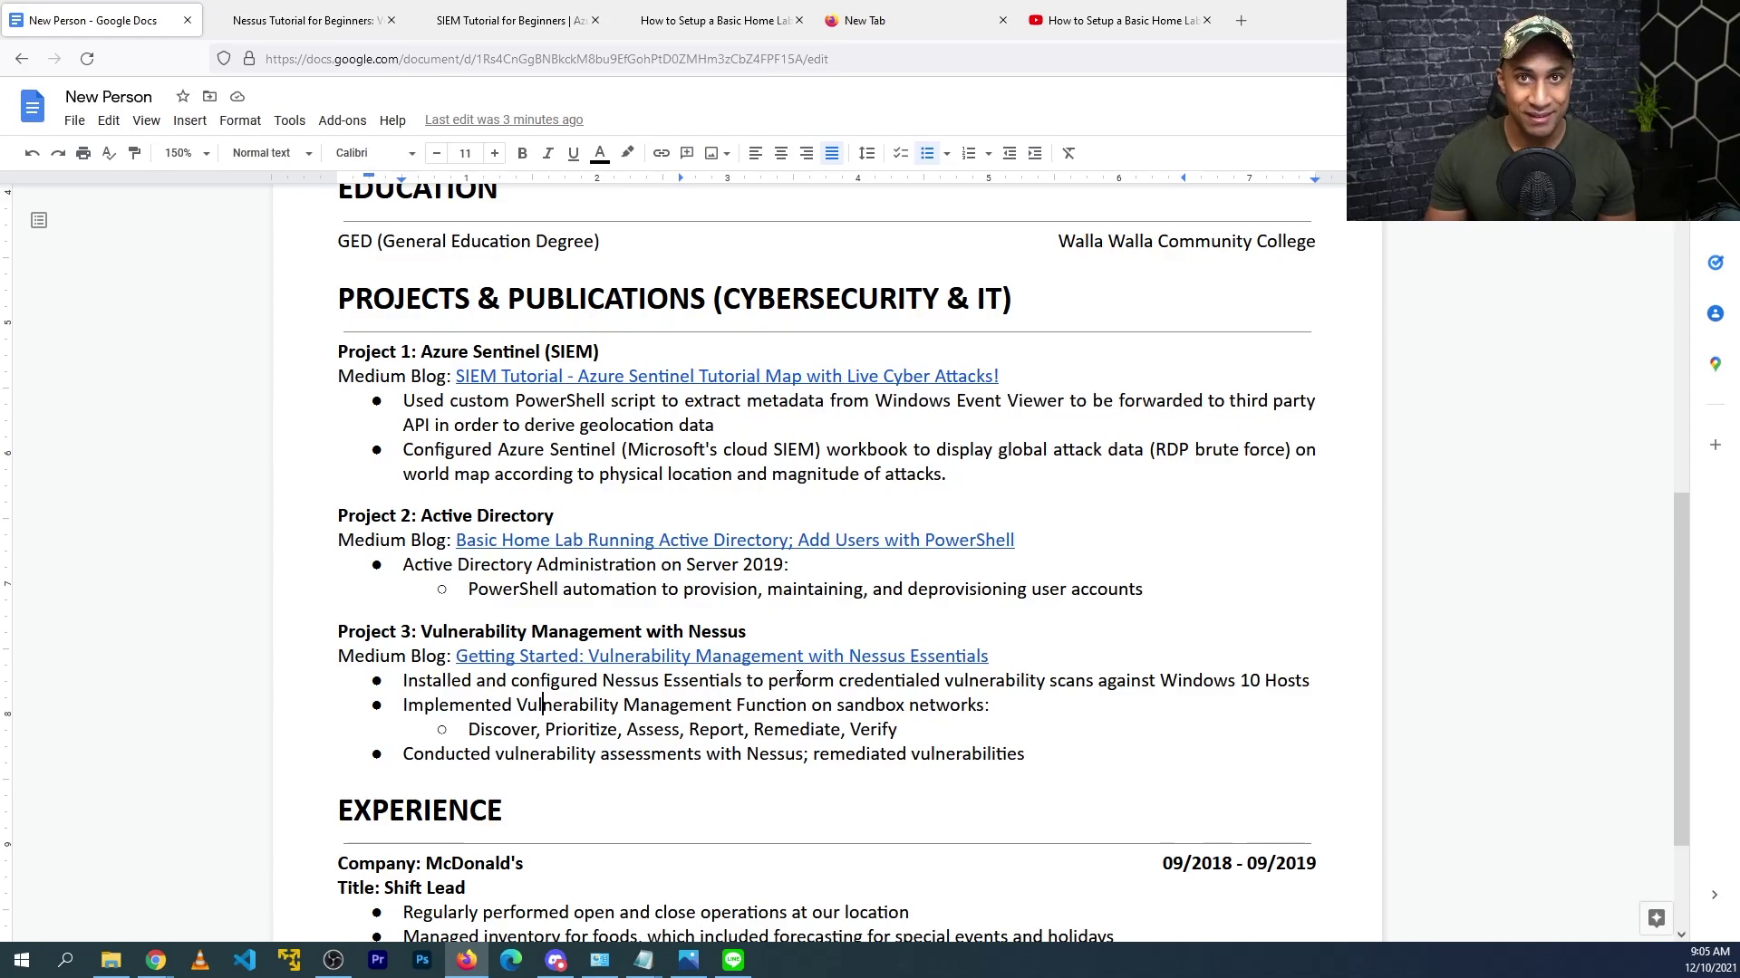
Step: Switch to the Nessus Tutorial for Beginners tab and scroll down to its install and scan-results screenshots
click(304, 20)
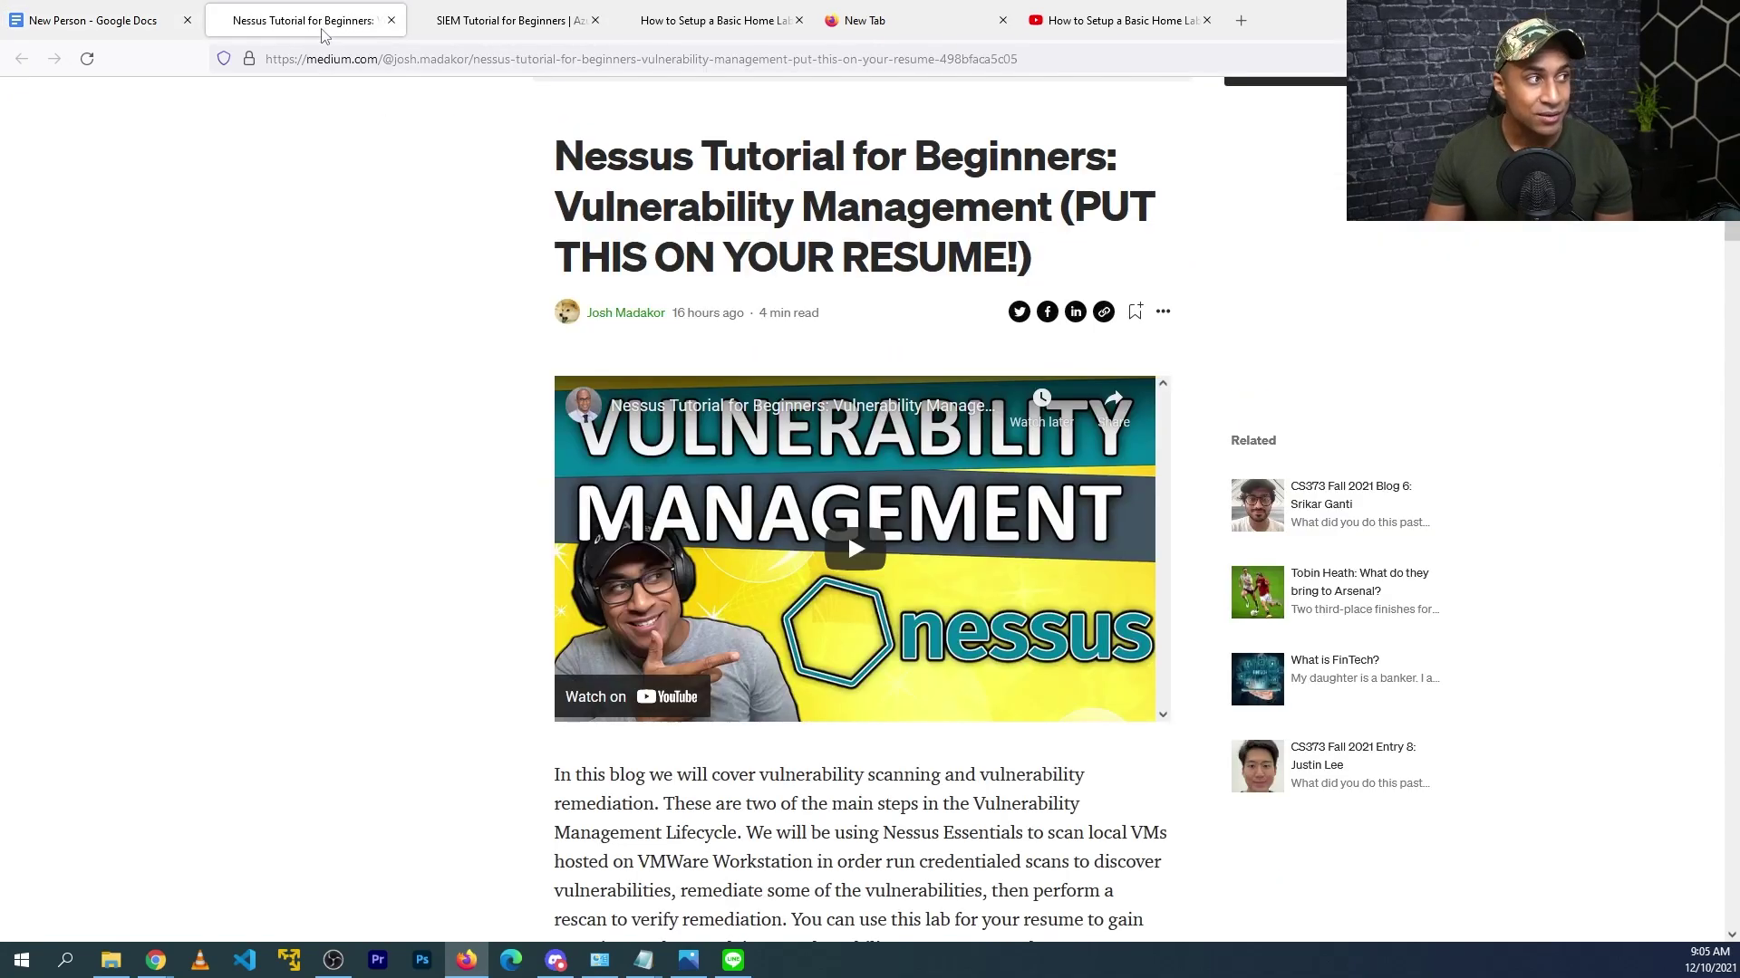
scroll(893, 494, down, 10)
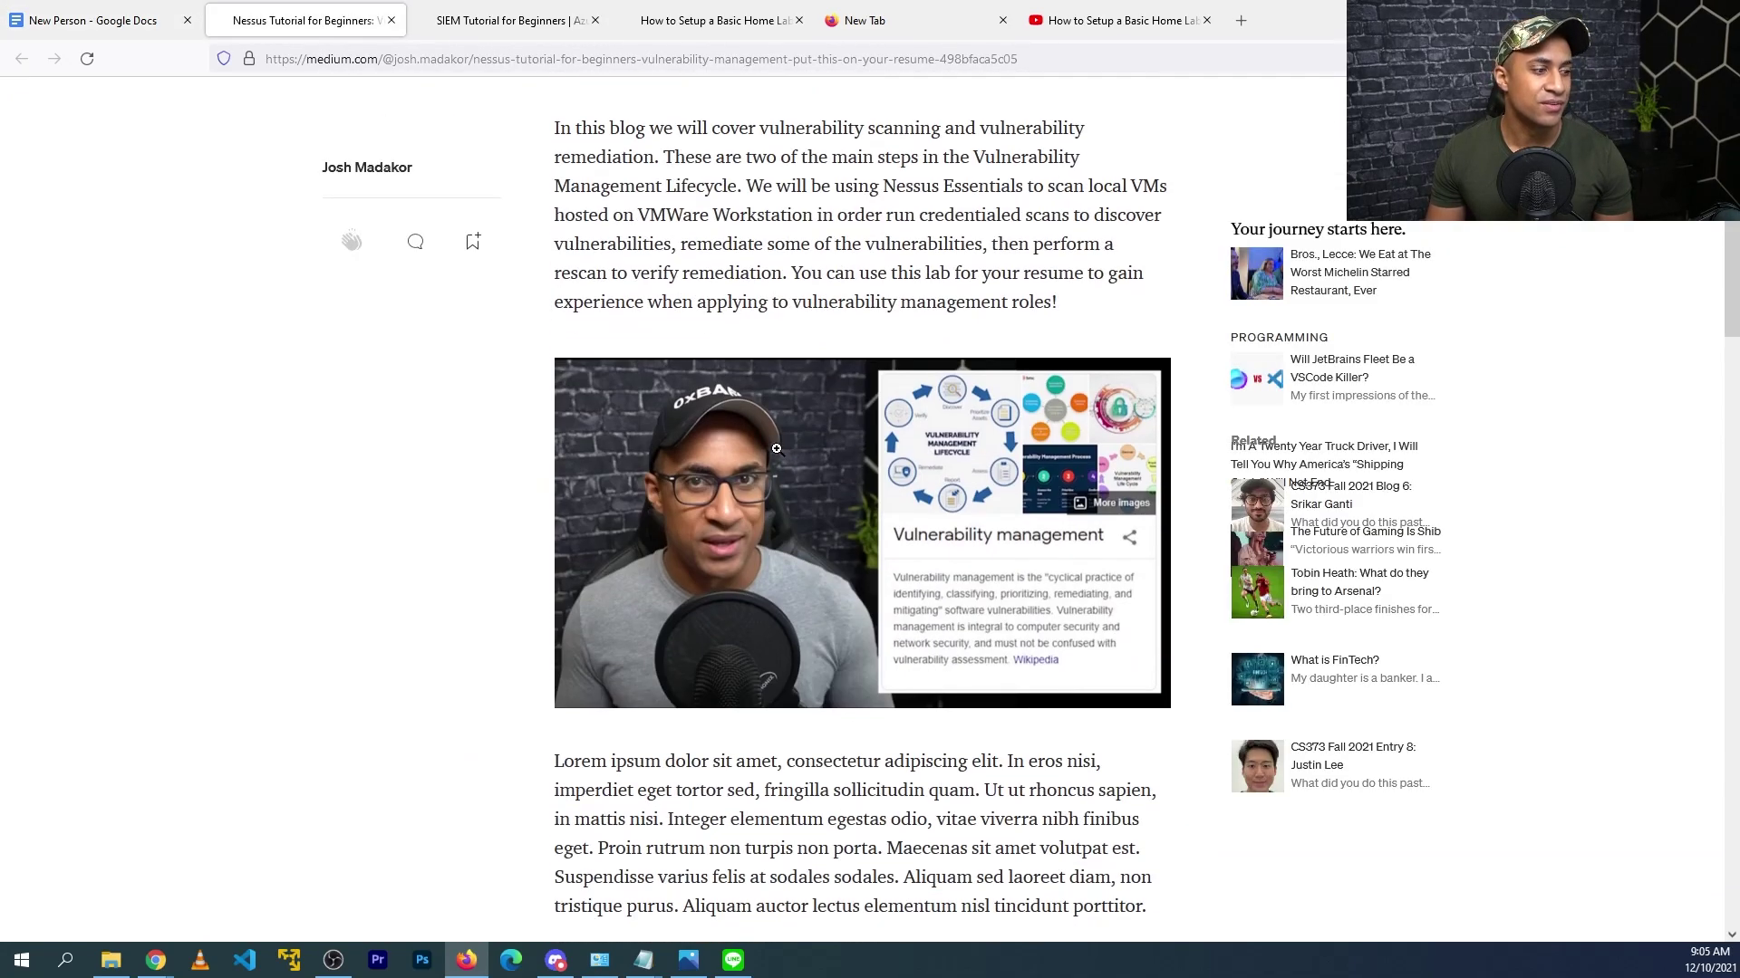
scroll(893, 494, down, 5)
scroll(842, 462, down, 10)
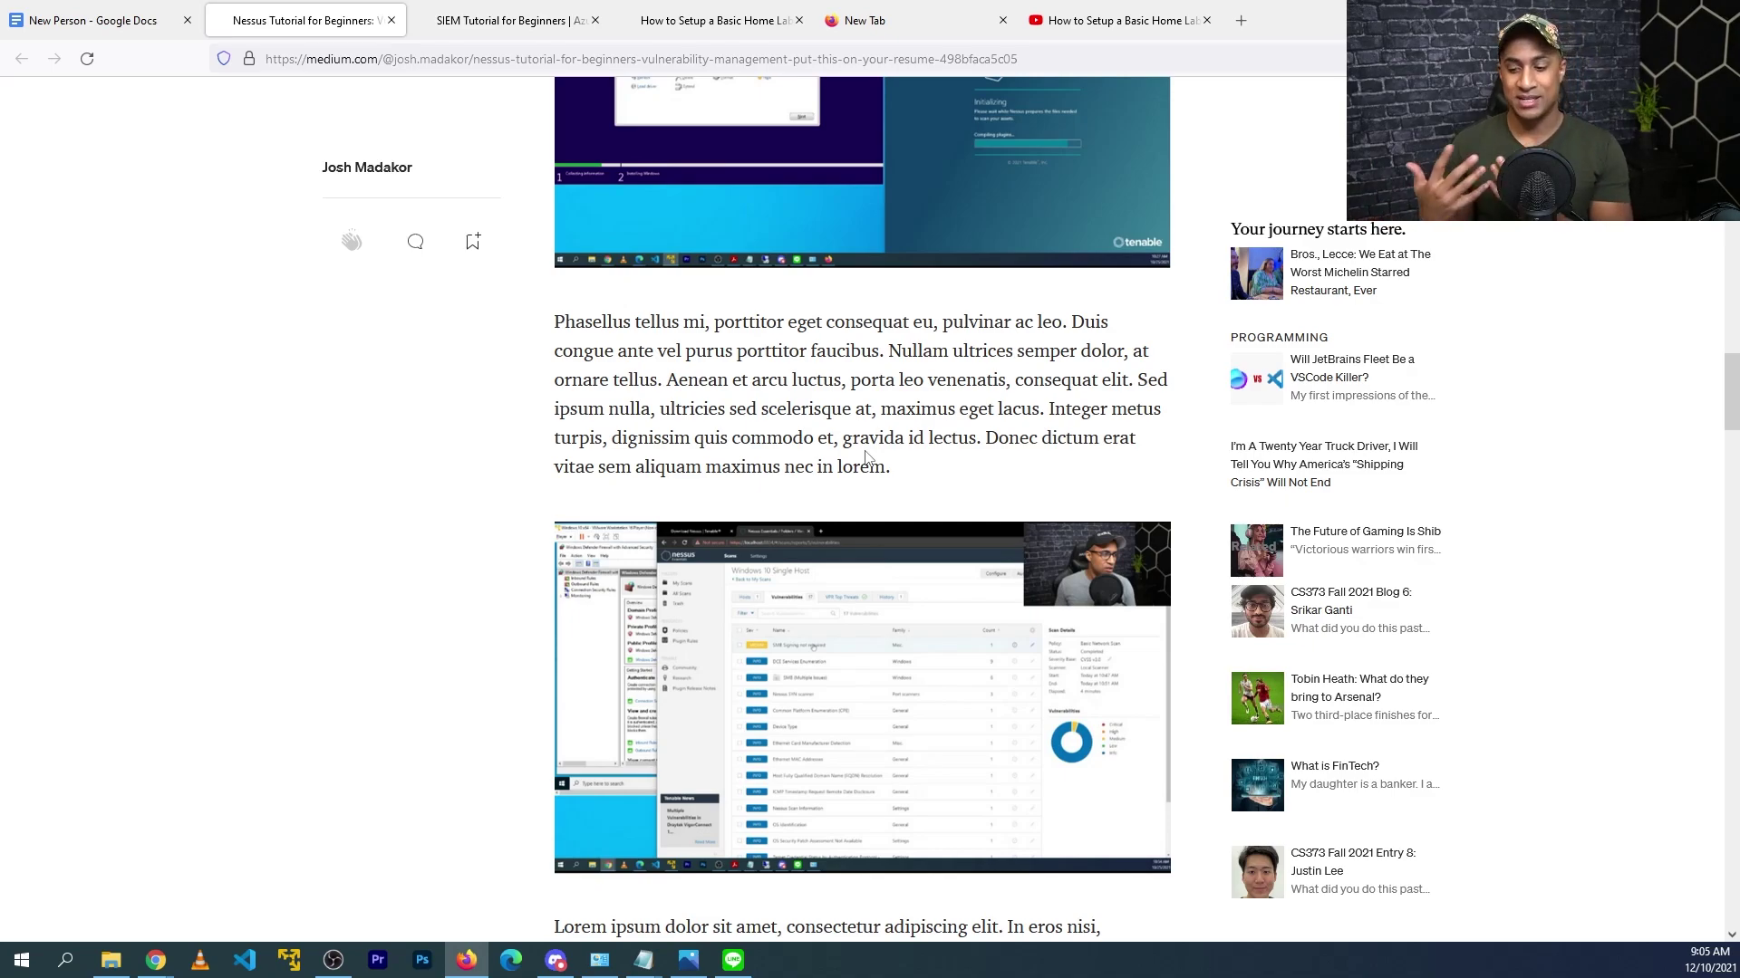
Step: Return to the resume and highlight Project 1 through Project 3 together
key(ctrl+shift+Tab)
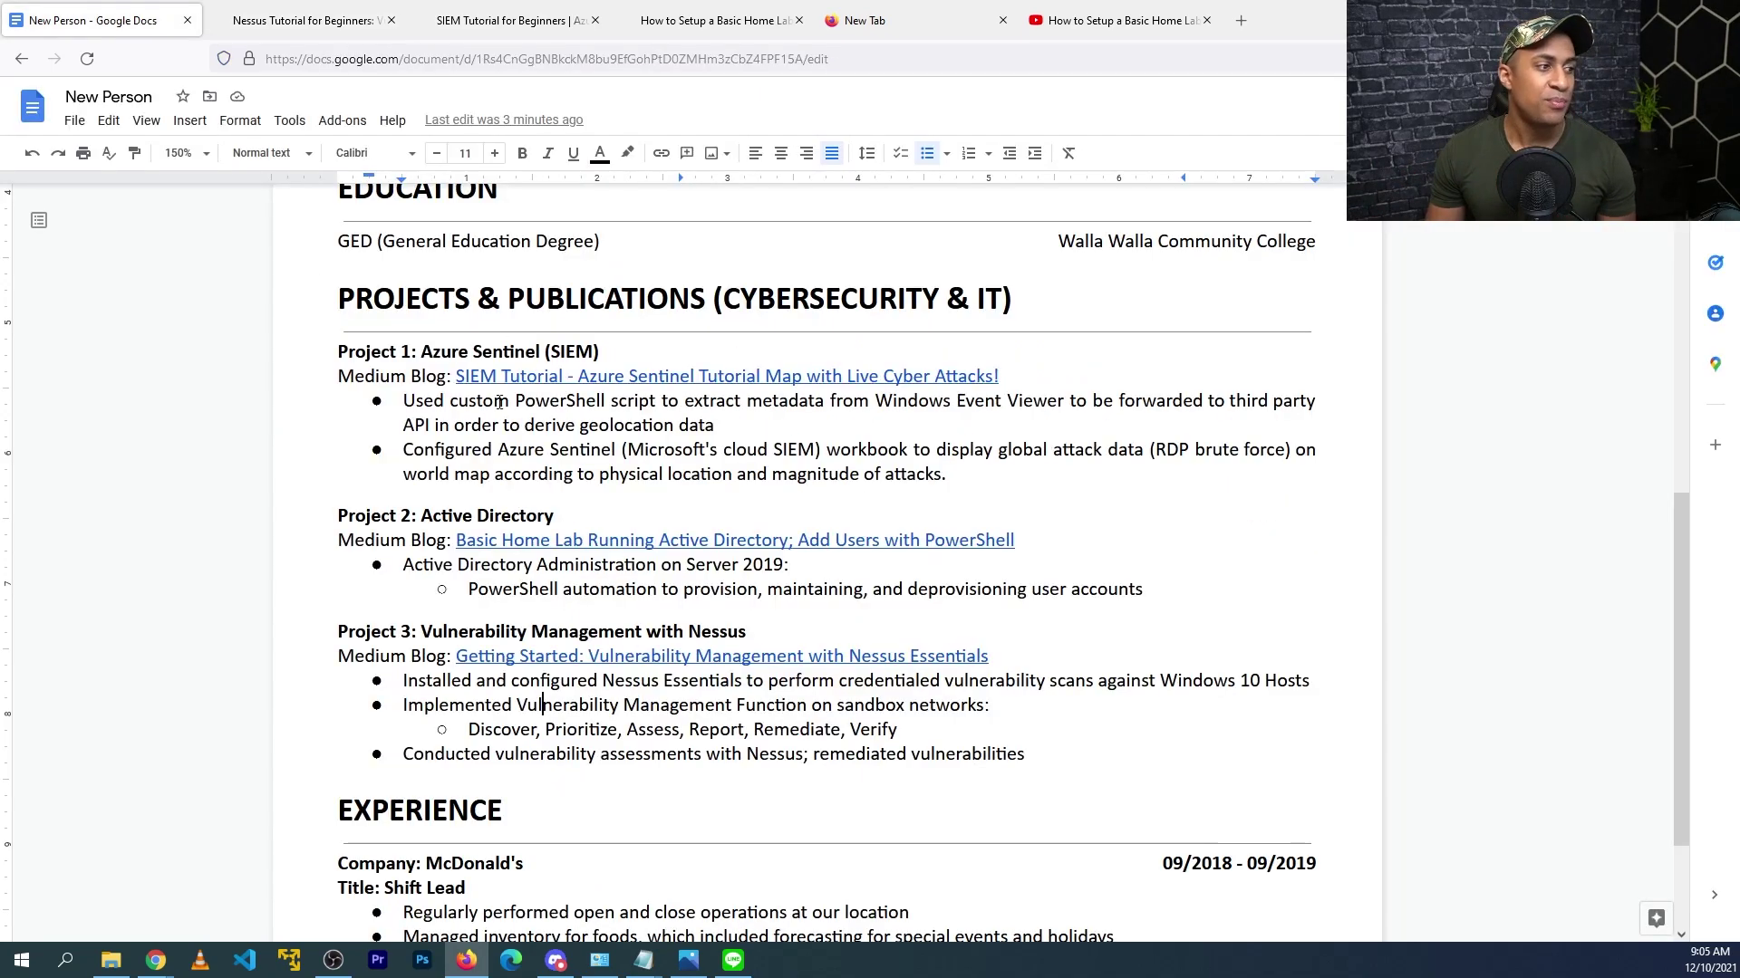
scroll(571, 476, down, 2)
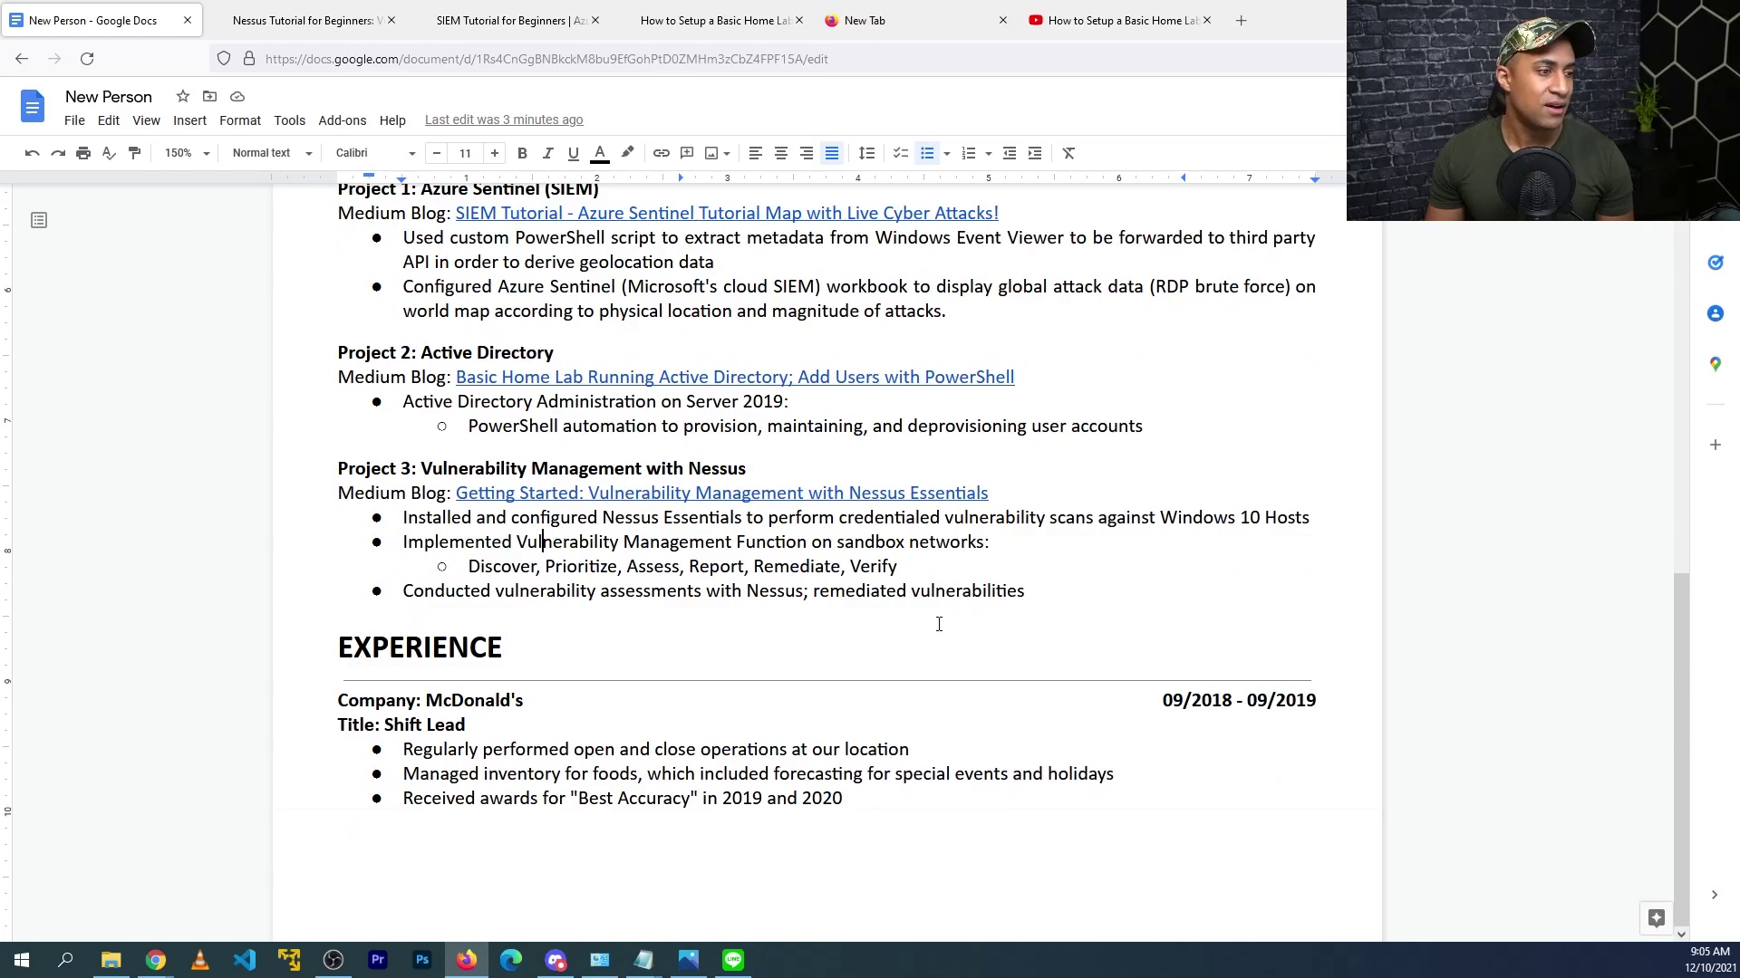
scroll(938, 625, up, 2)
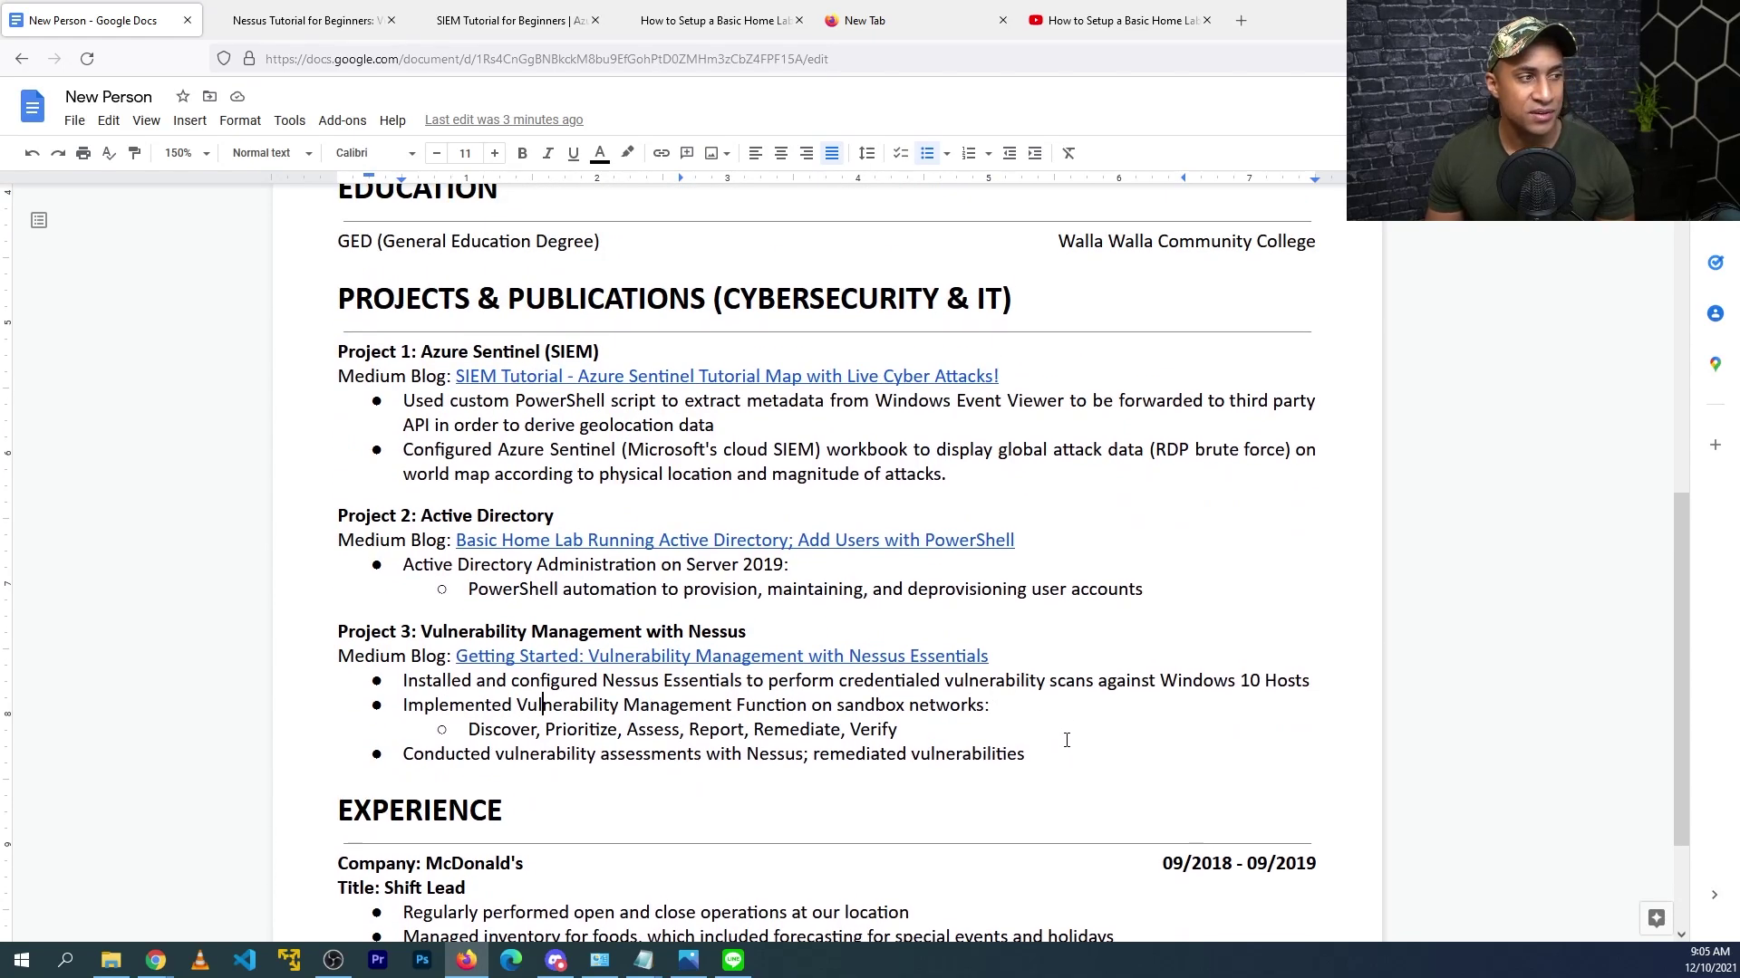
drag(1041, 753, 404, 392)
click(713, 668)
Step: Highlight Project 3's last three lines on credentialed scans and vulnerability assessment, then switch windows
scroll(711, 669, down, 2)
scroll(715, 668, up, 3)
scroll(714, 668, up, 3)
scroll(815, 617, down, 3)
drag(1029, 836, 713, 786)
key(alt+Tab)
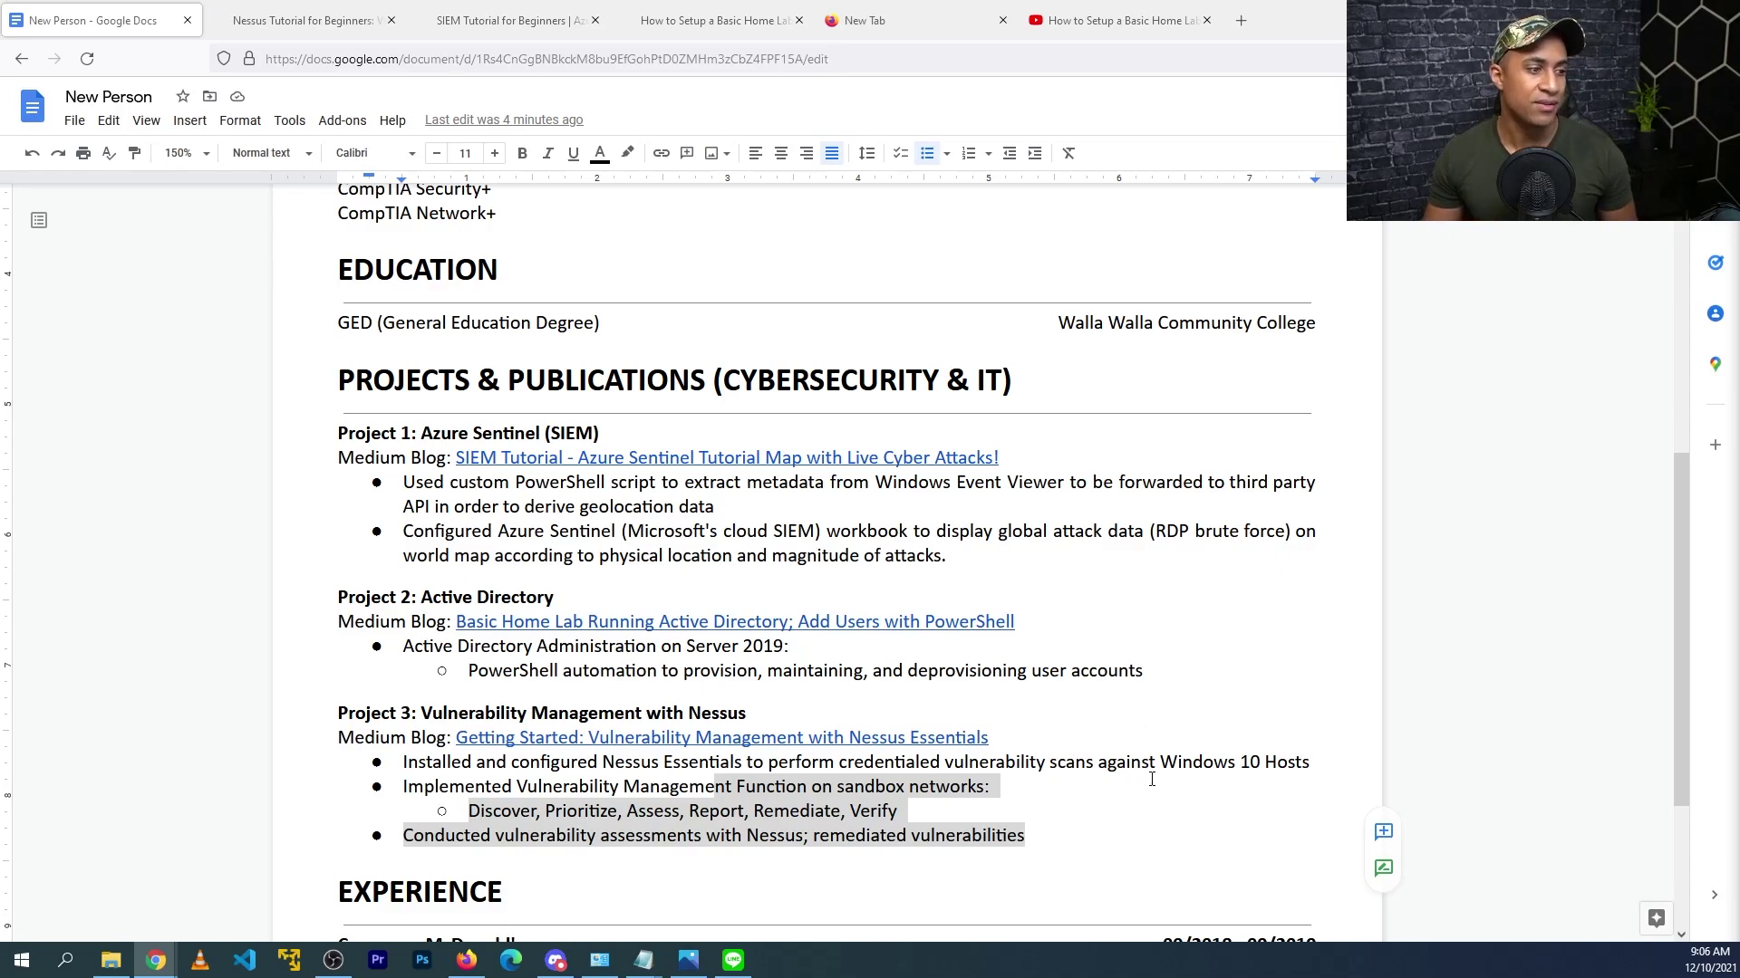
Step: Scroll through the resume, then bring up the LinkedIn 'security analyst' job search window
scroll(1151, 779, up, 6)
scroll(754, 531, down, 3)
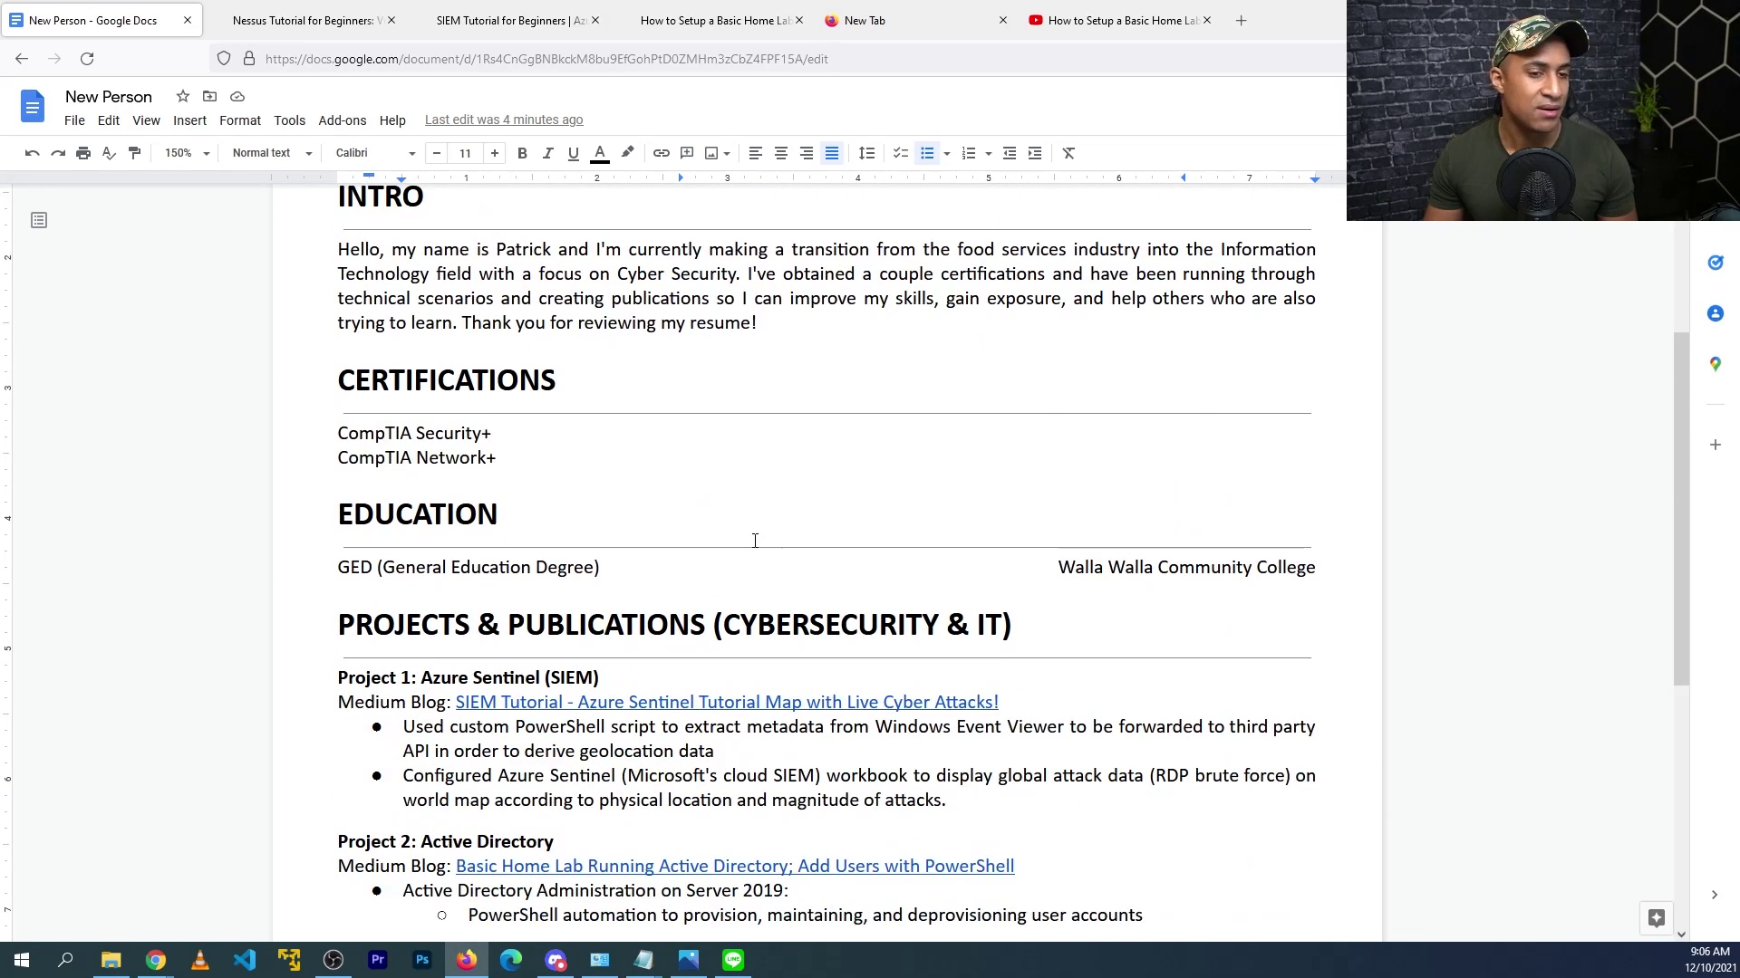
scroll(754, 531, down, 3)
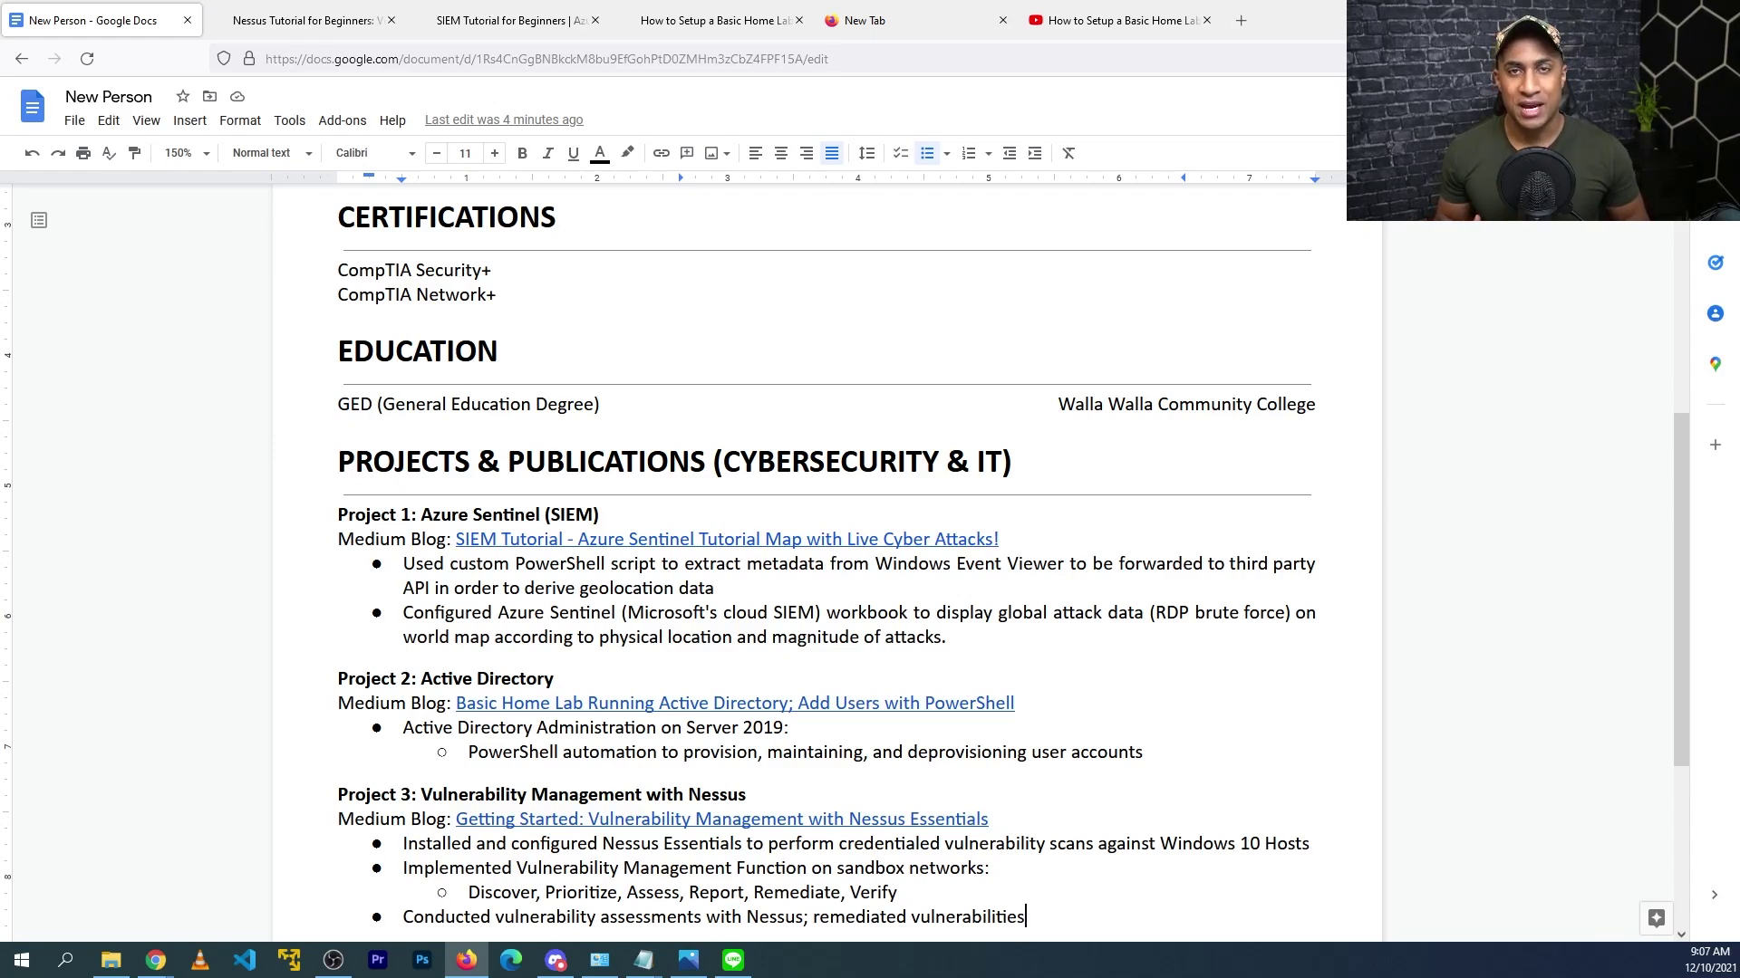
key(alt+Tab)
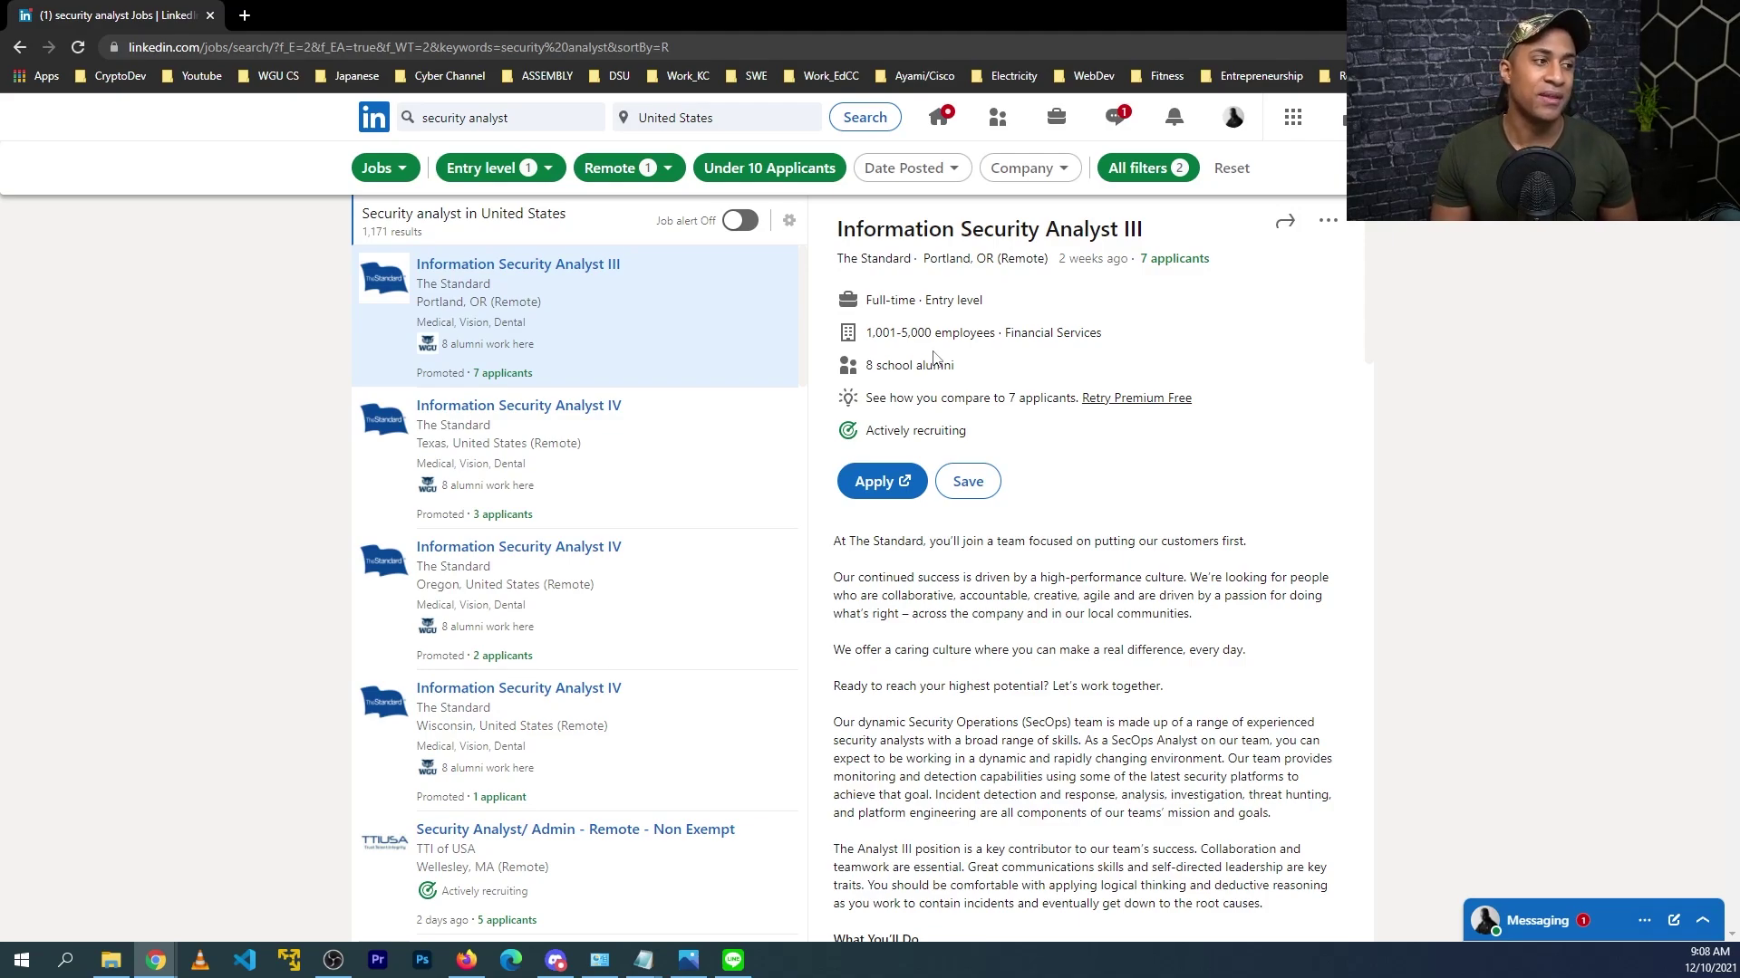
Step: Check the Experience level and Workplace type filter choices for the security analyst search
click(549, 172)
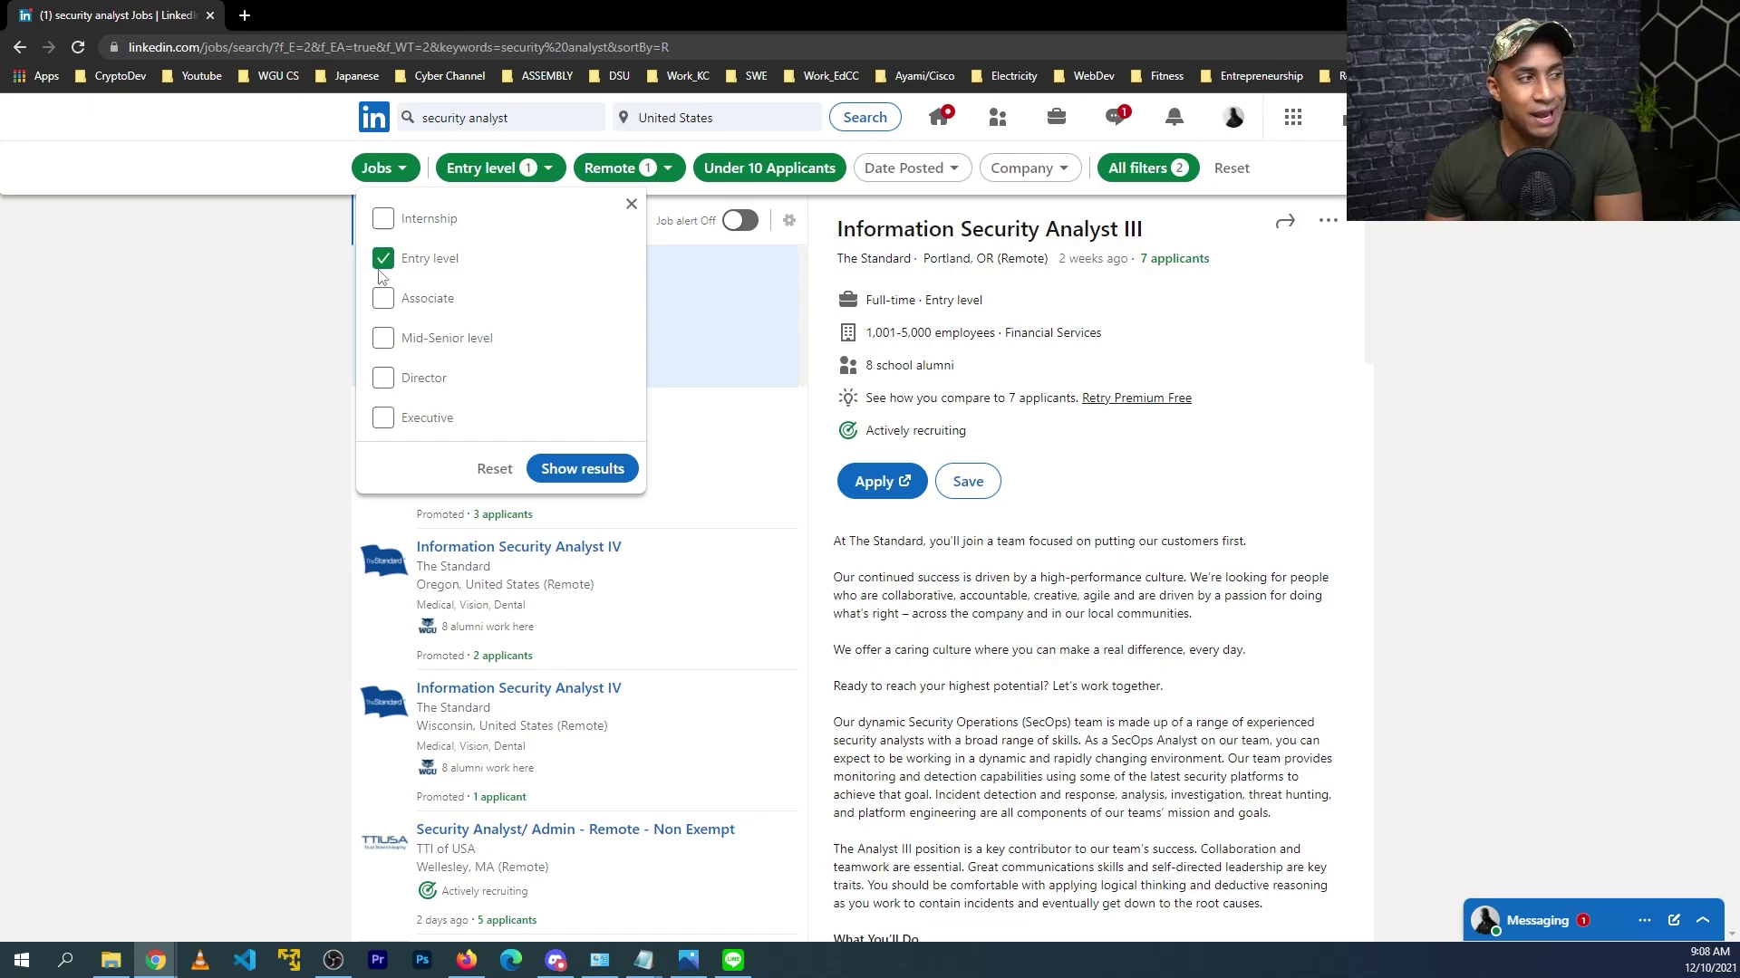
click(341, 277)
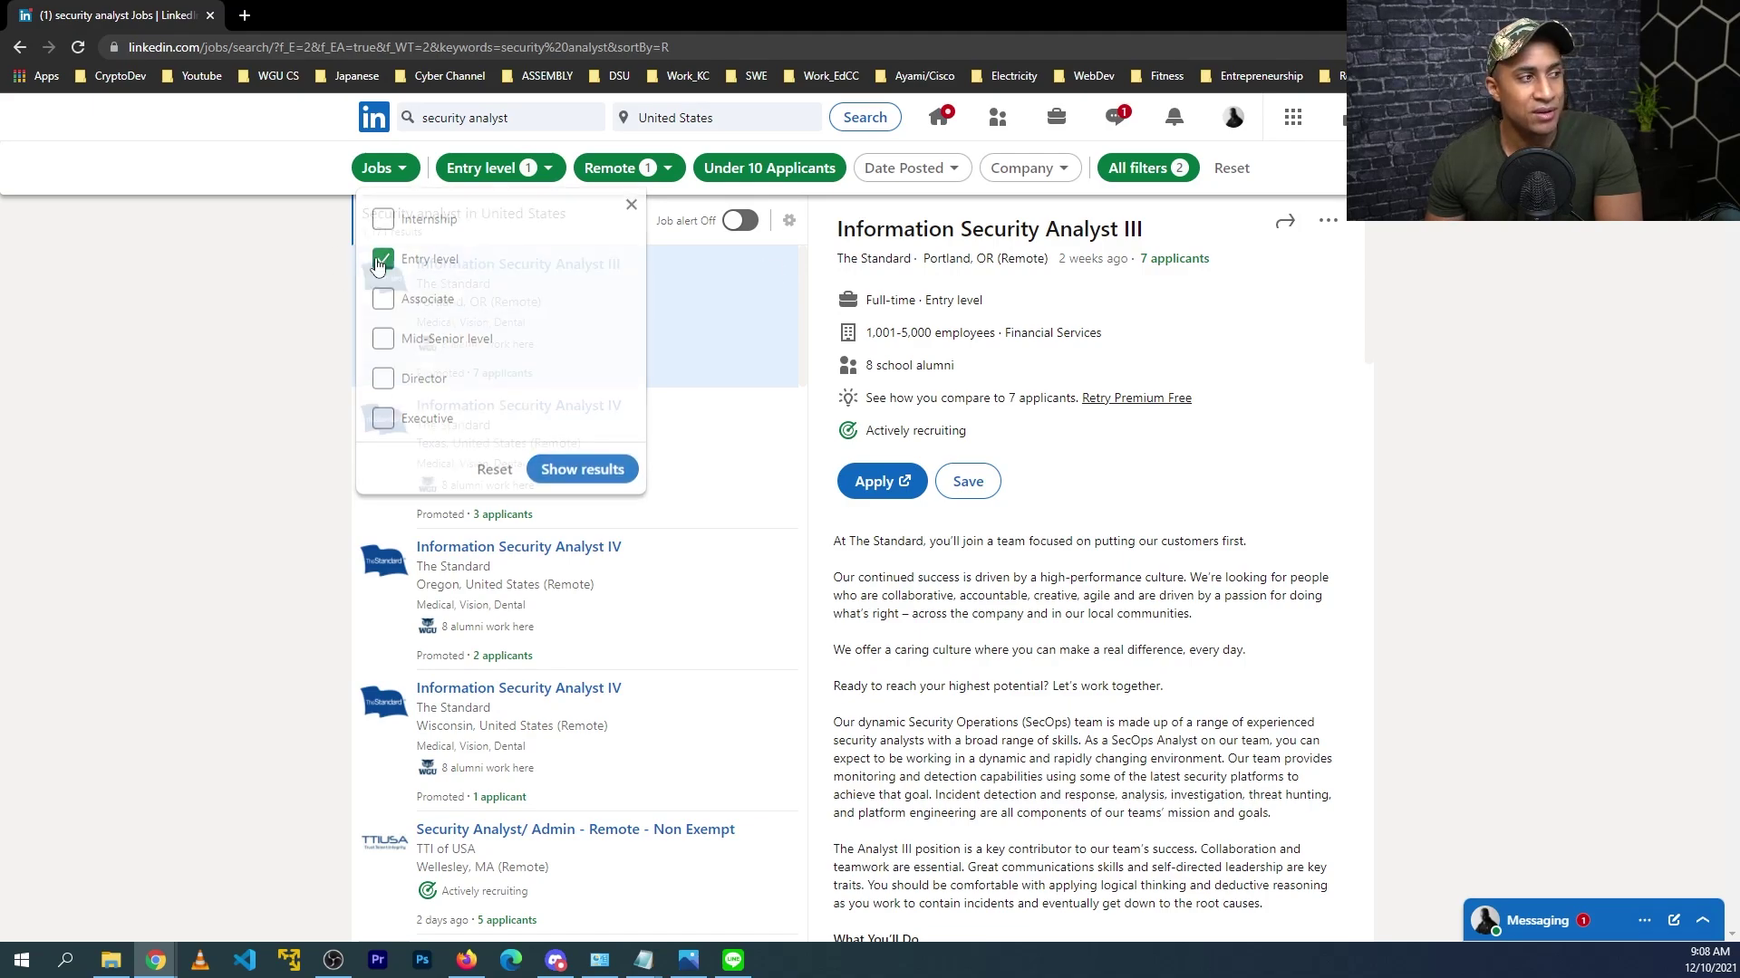
click(666, 171)
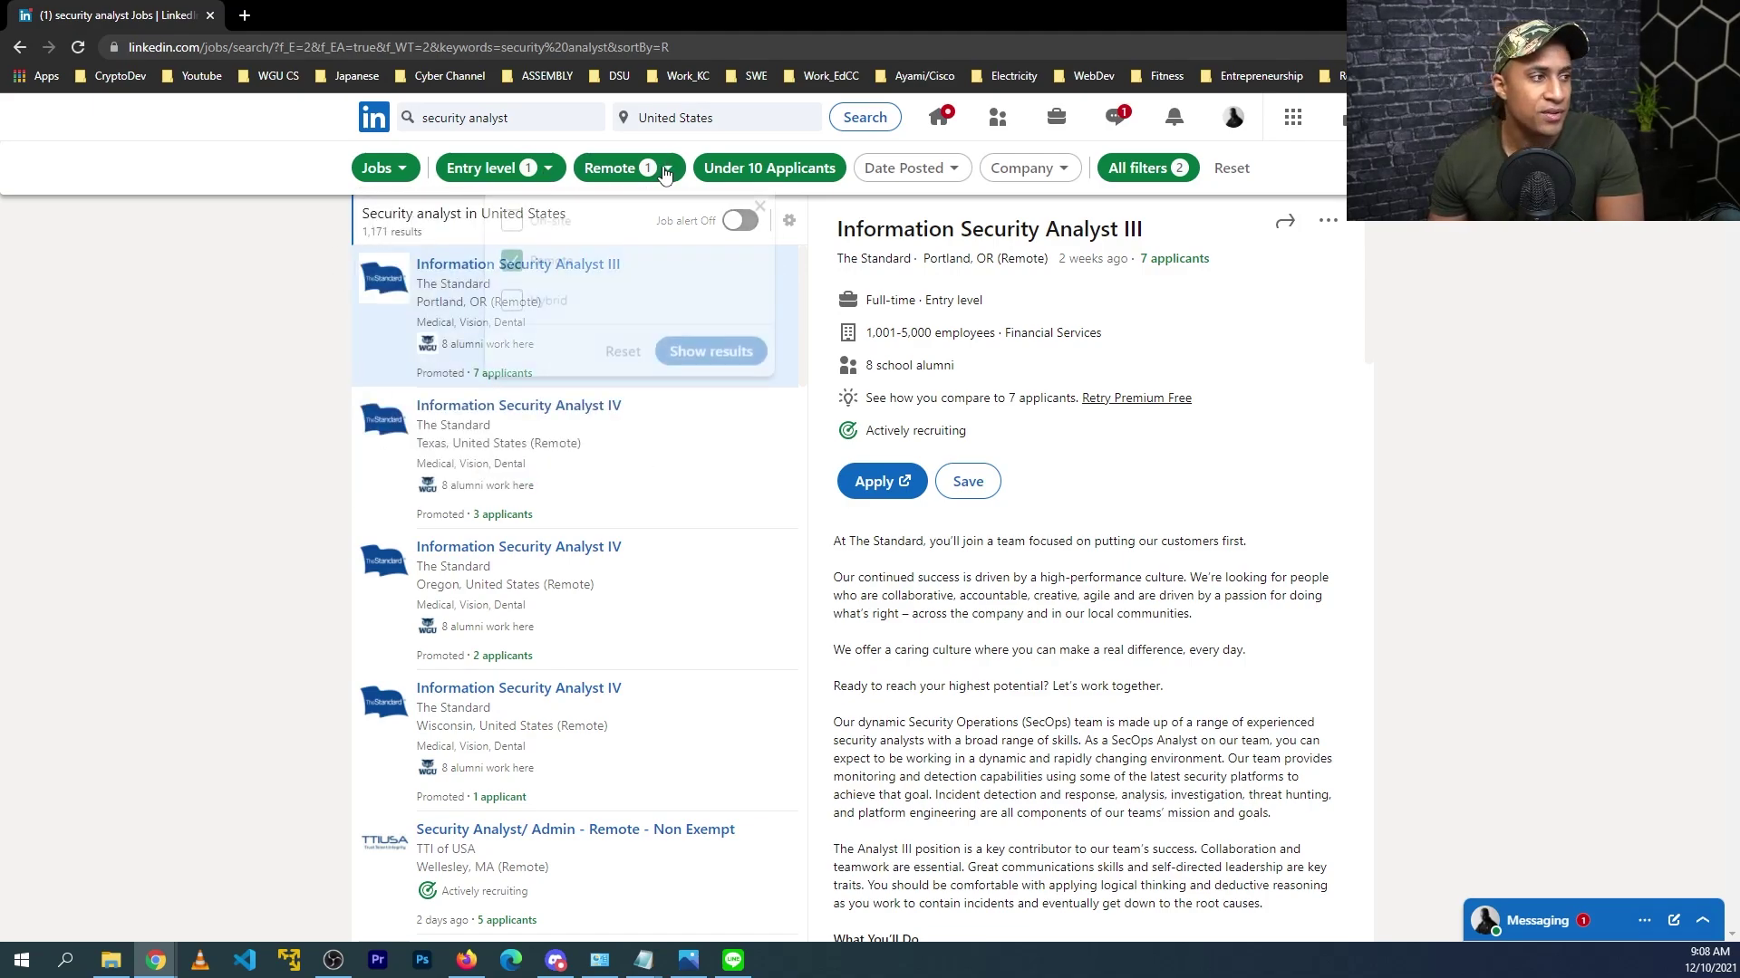
click(229, 318)
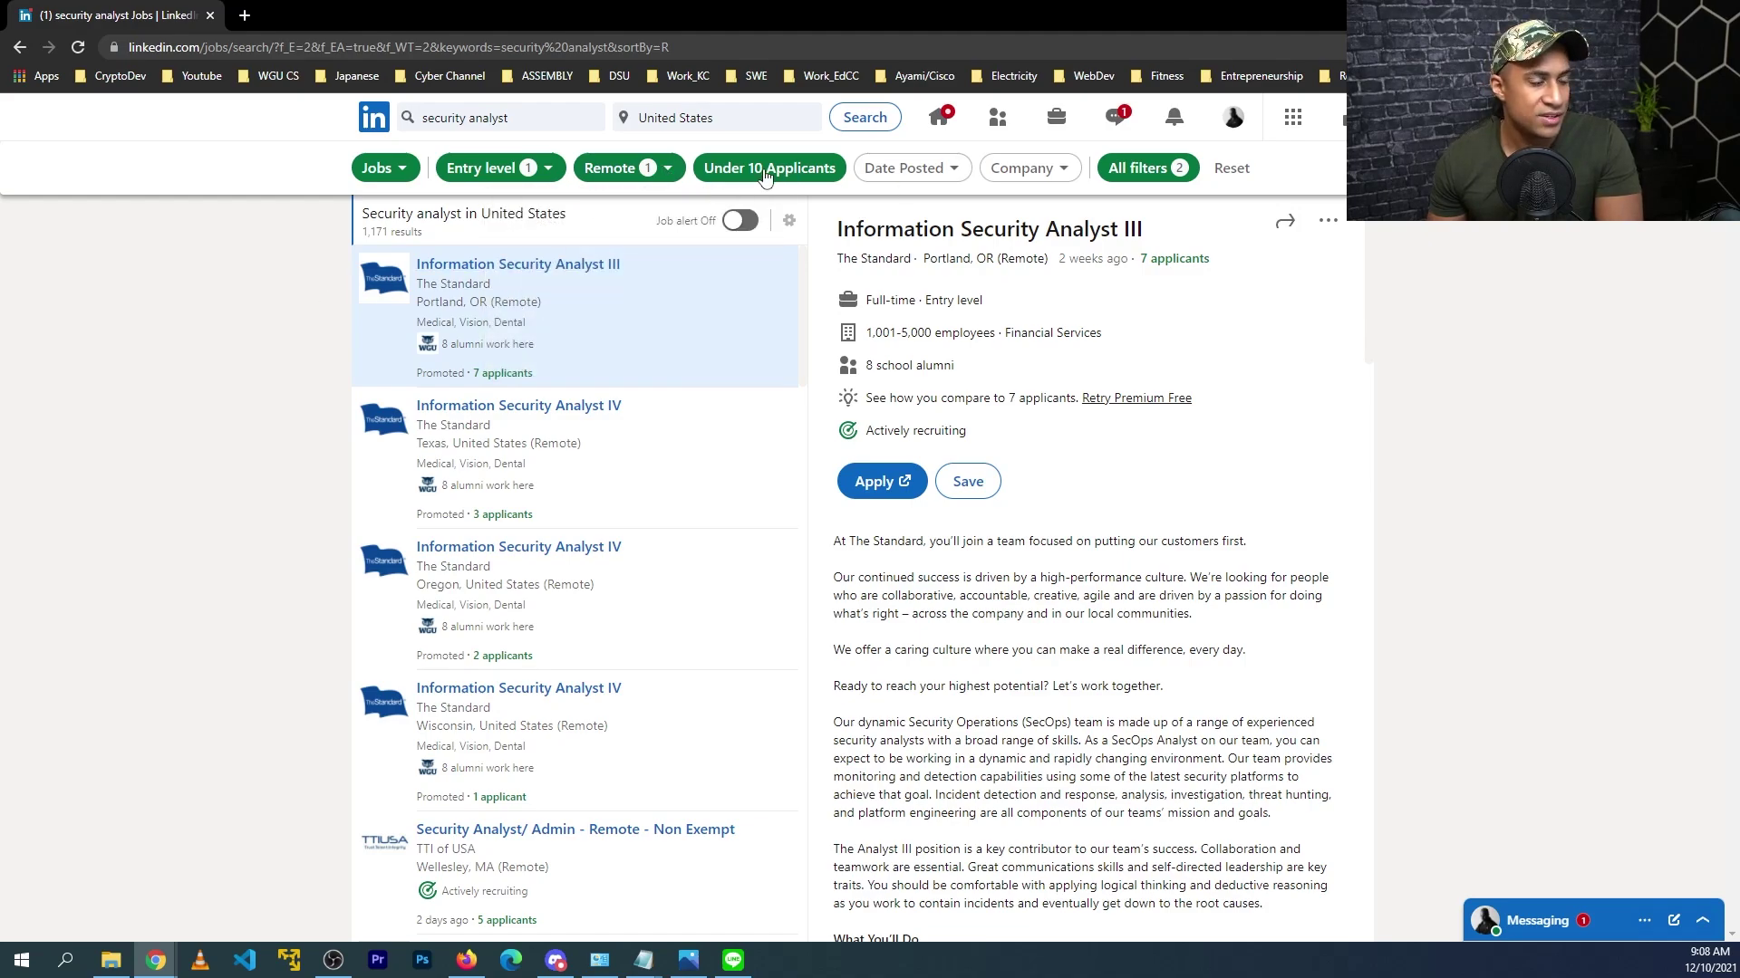
Step: Turn on Under 10 Applicants in All filters and show the results
click(1169, 172)
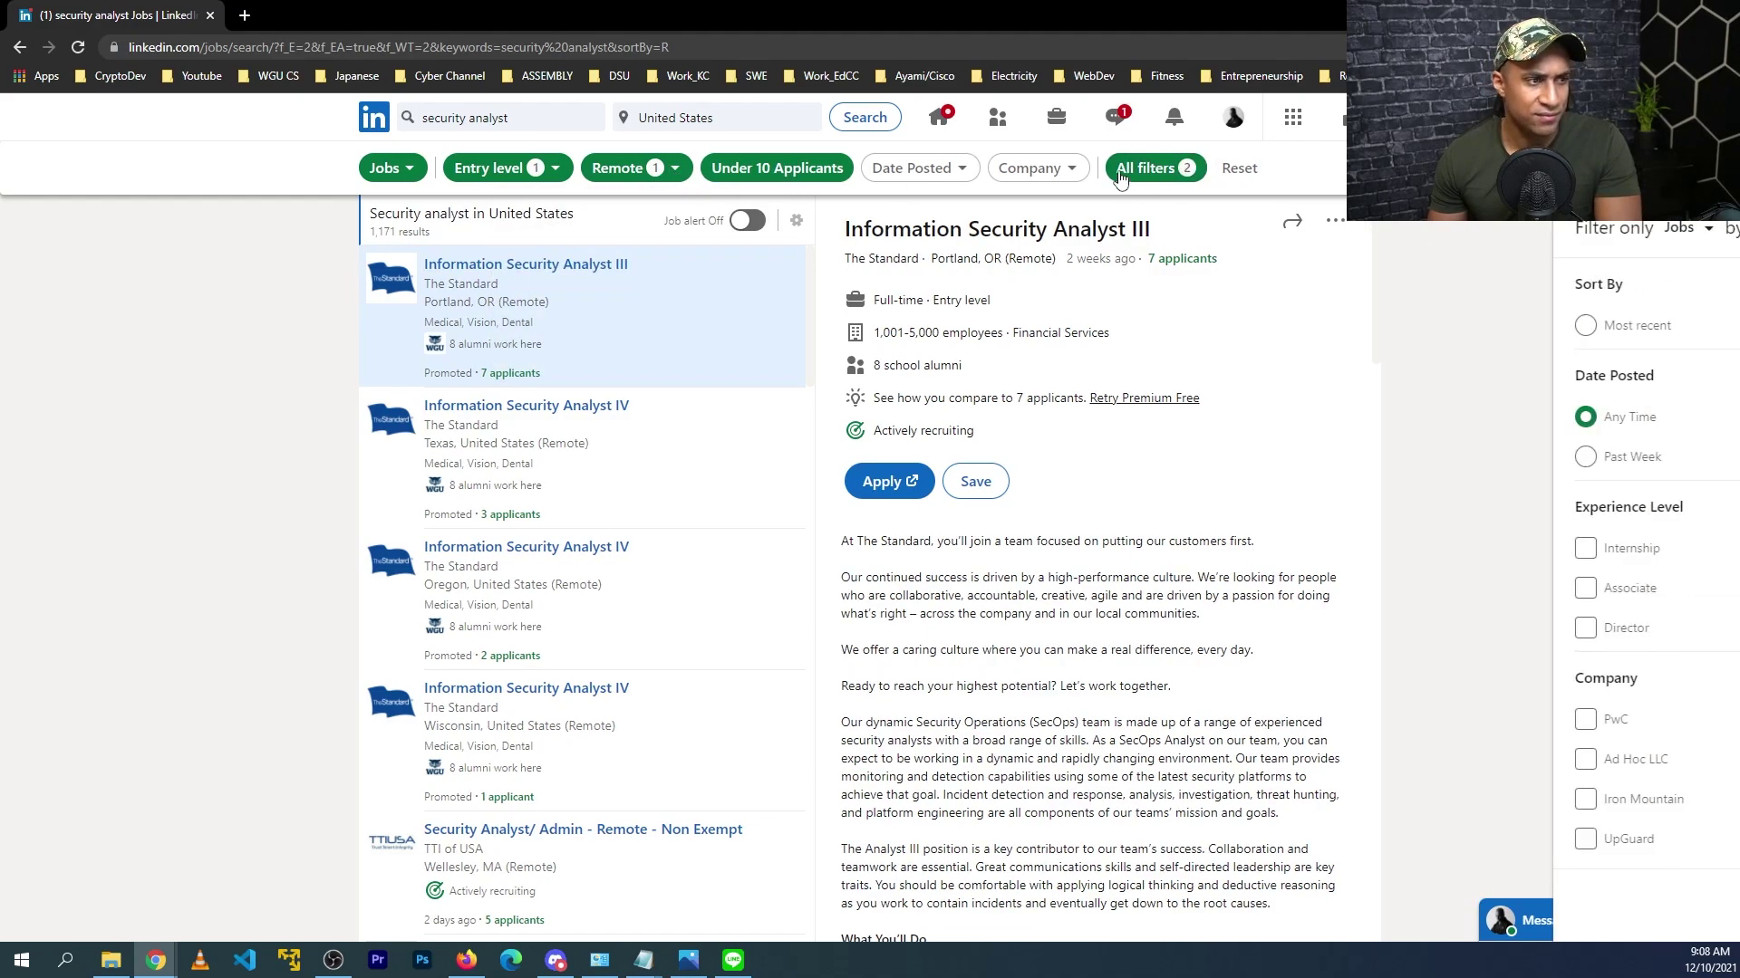
scroll(1537, 485, down, 5)
scroll(1537, 485, down, 7)
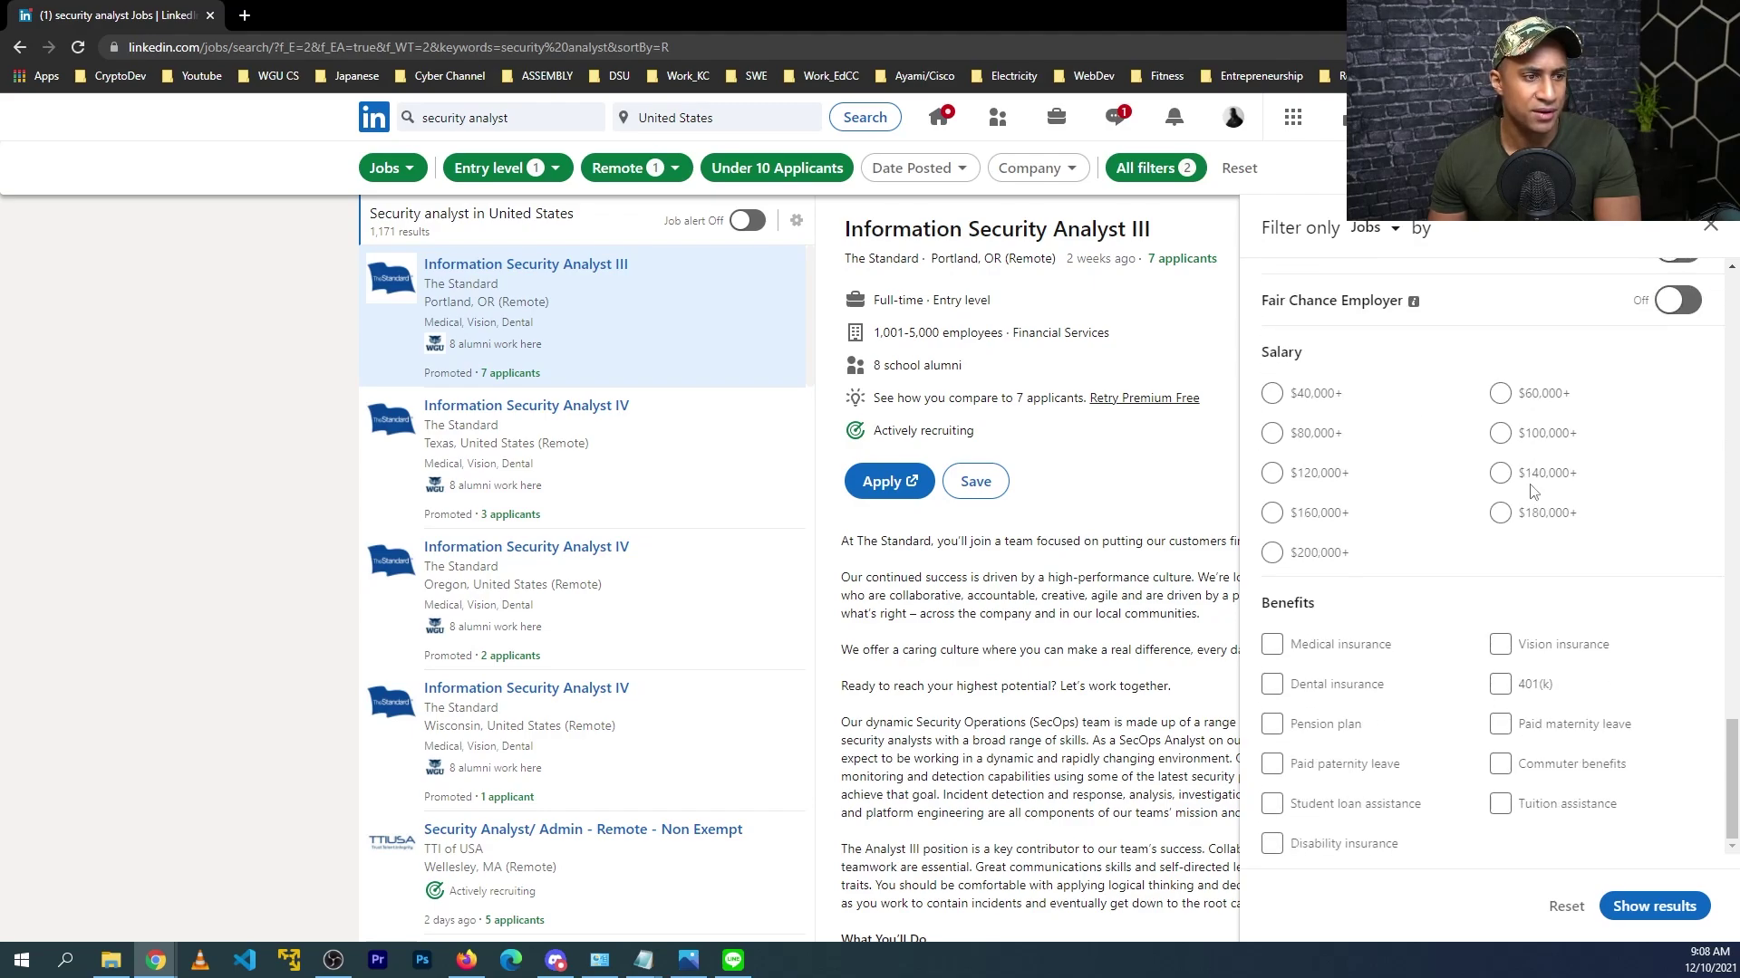
scroll(1544, 497, up, 3)
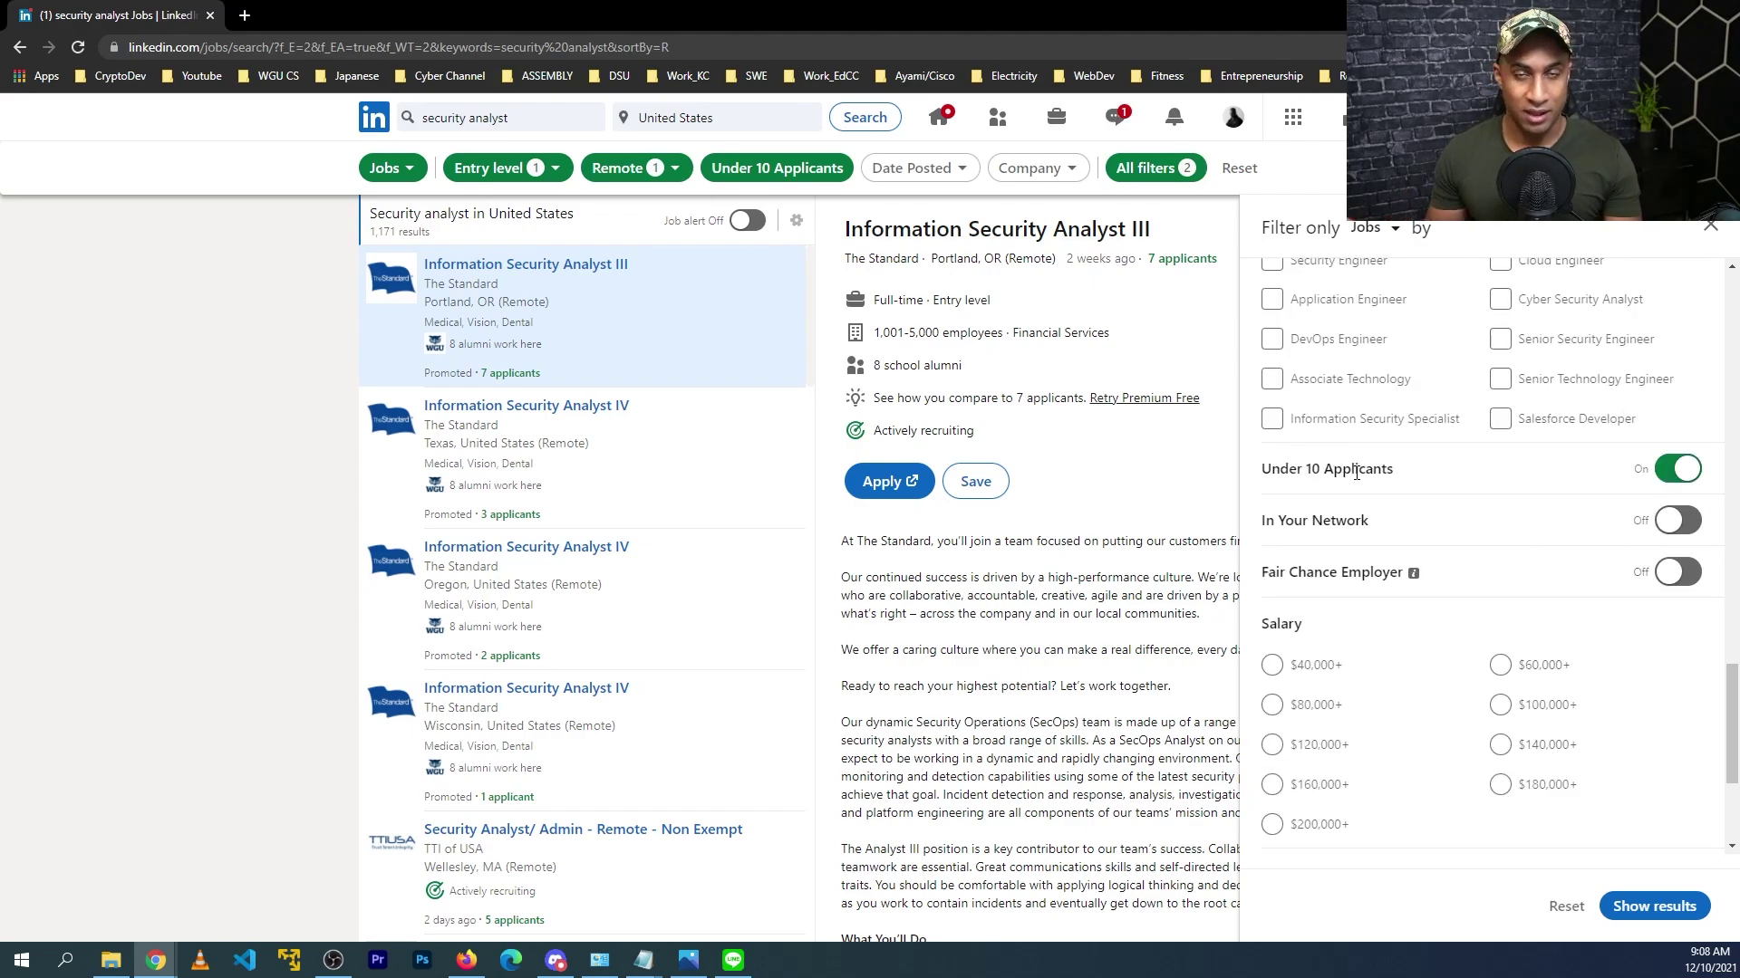
click(1654, 906)
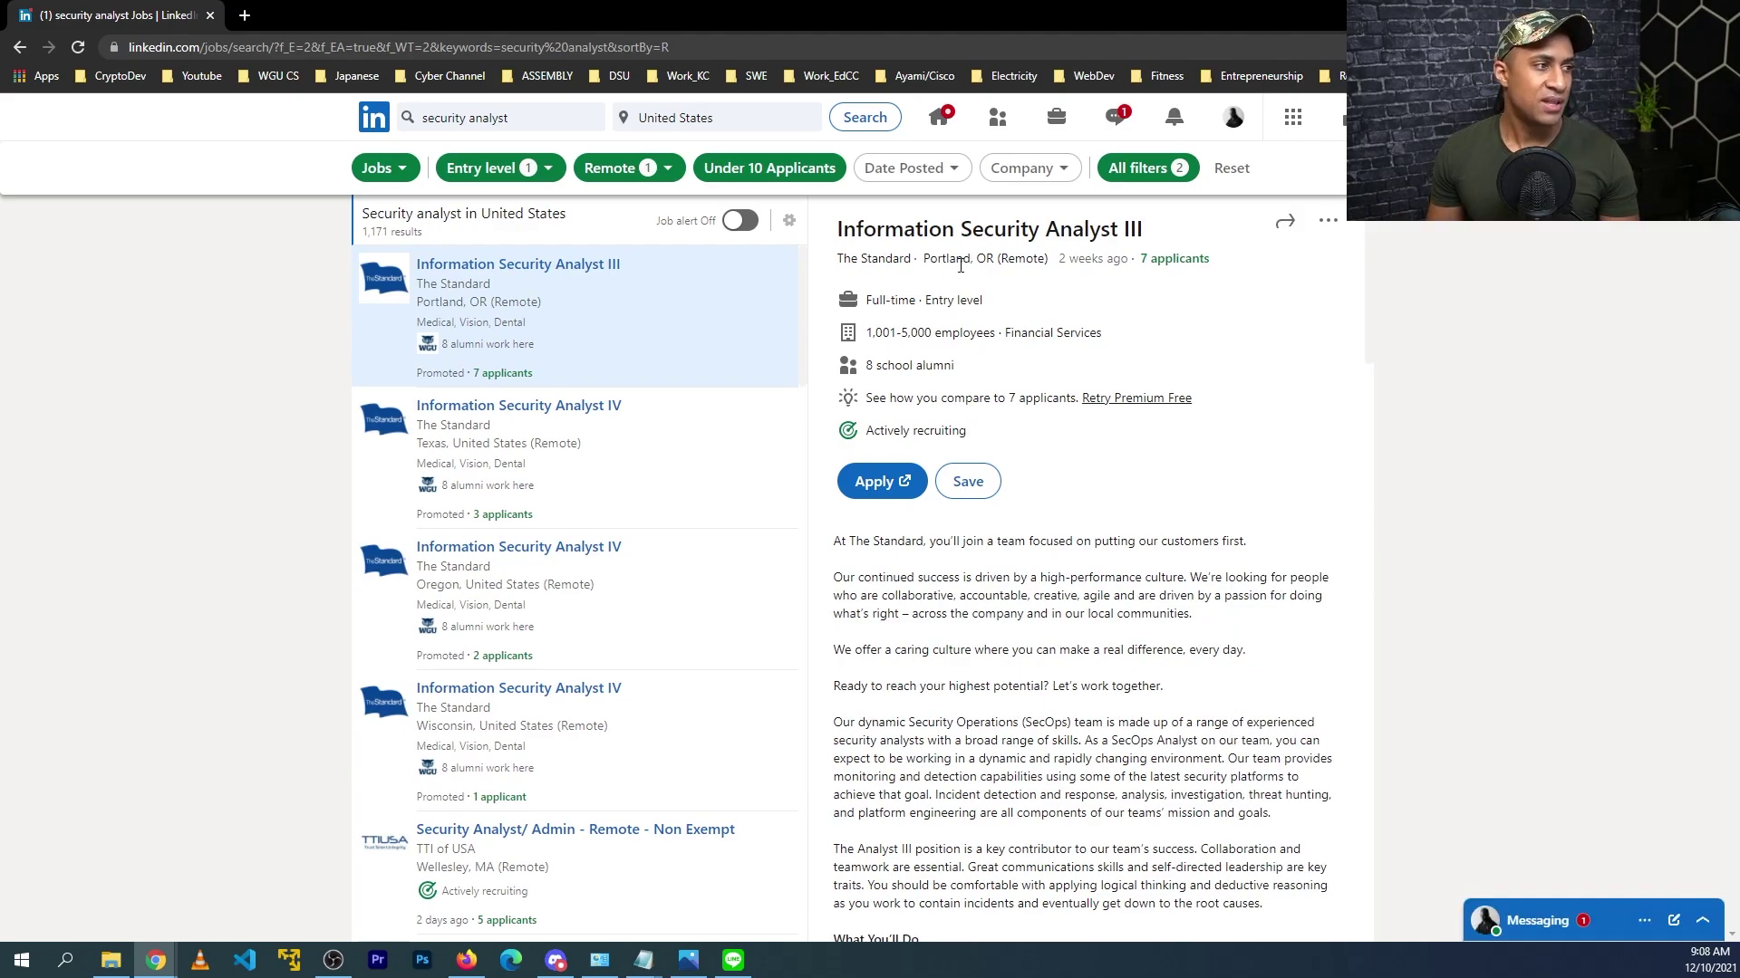
Step: Scroll the 1,171 filtered results and zoom in the page, then select the search keywords
click(453, 118)
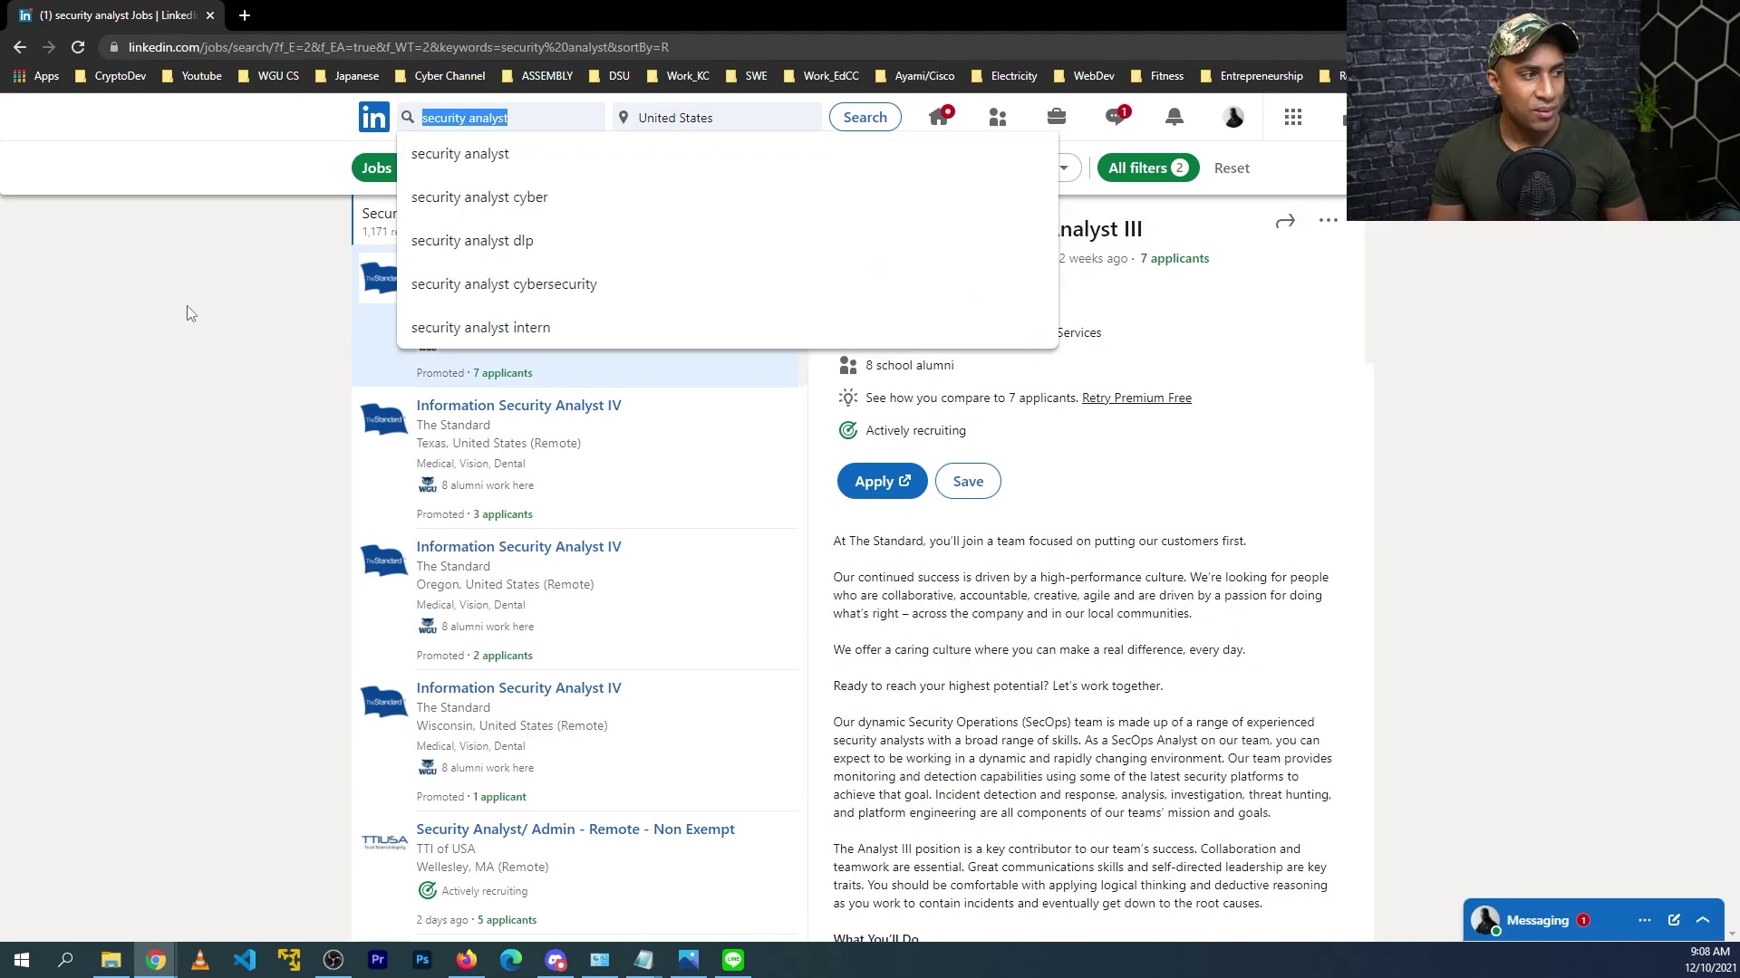
click(114, 299)
scroll(557, 462, down, 5)
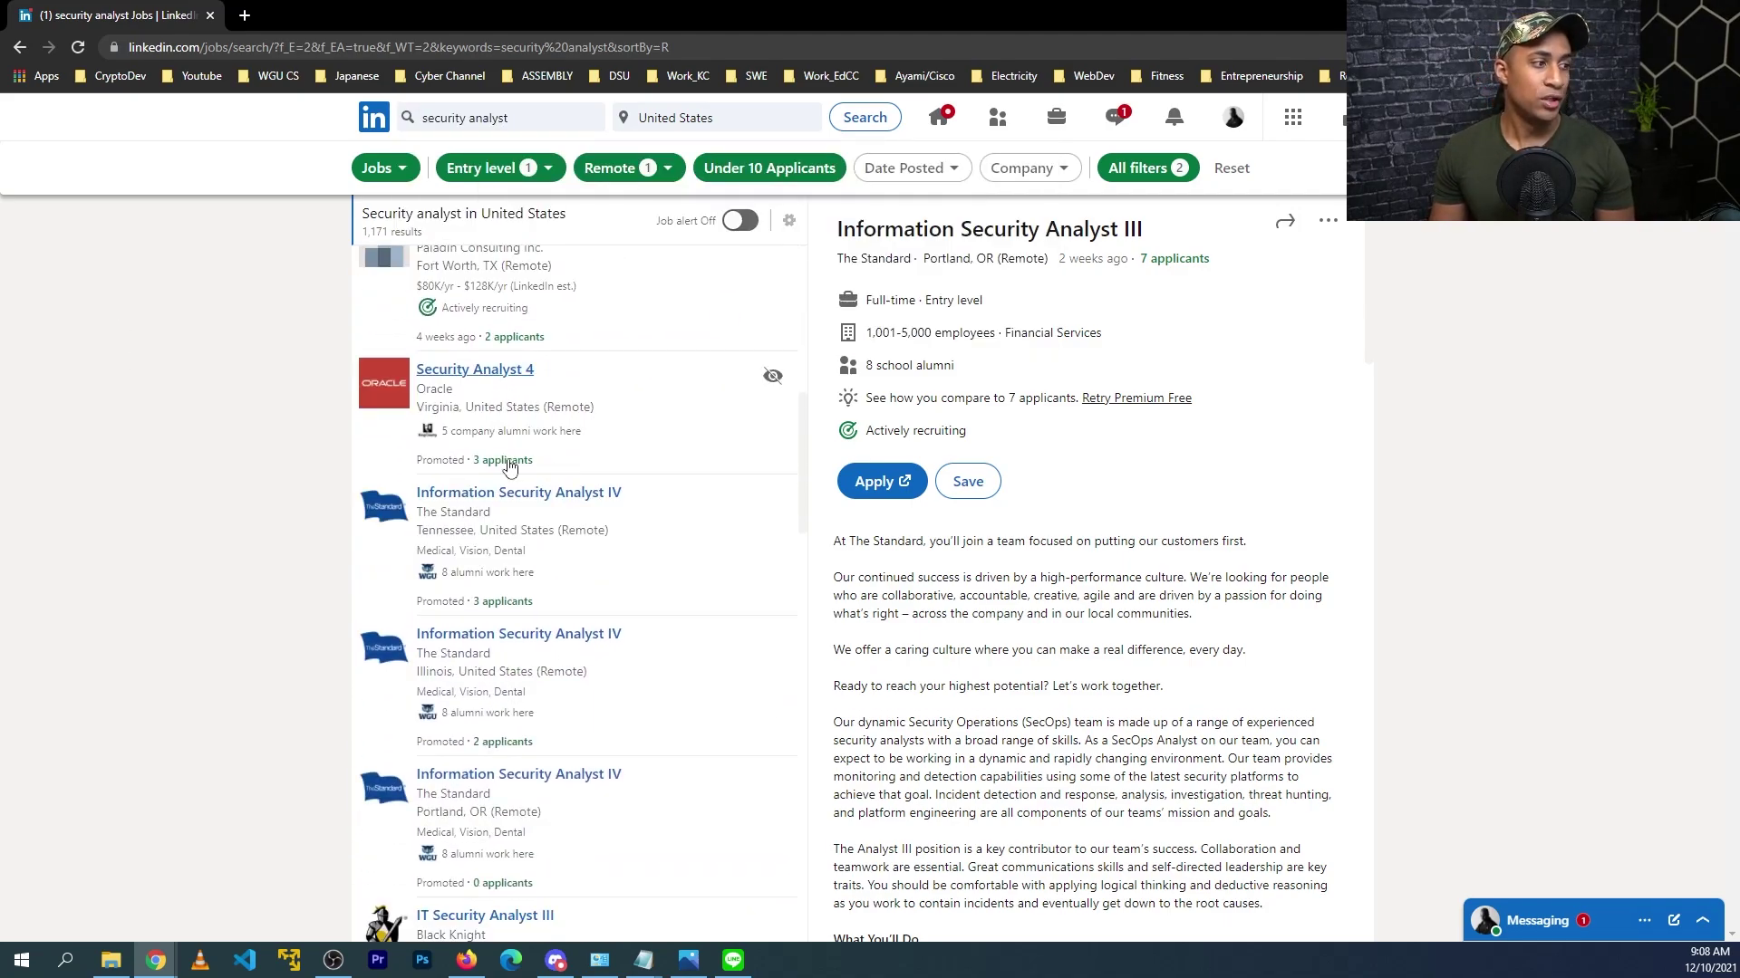
scroll(508, 458, up, 6)
key(ctrl+plus)
key(ctrl+plus)
key(ctrl+plus)
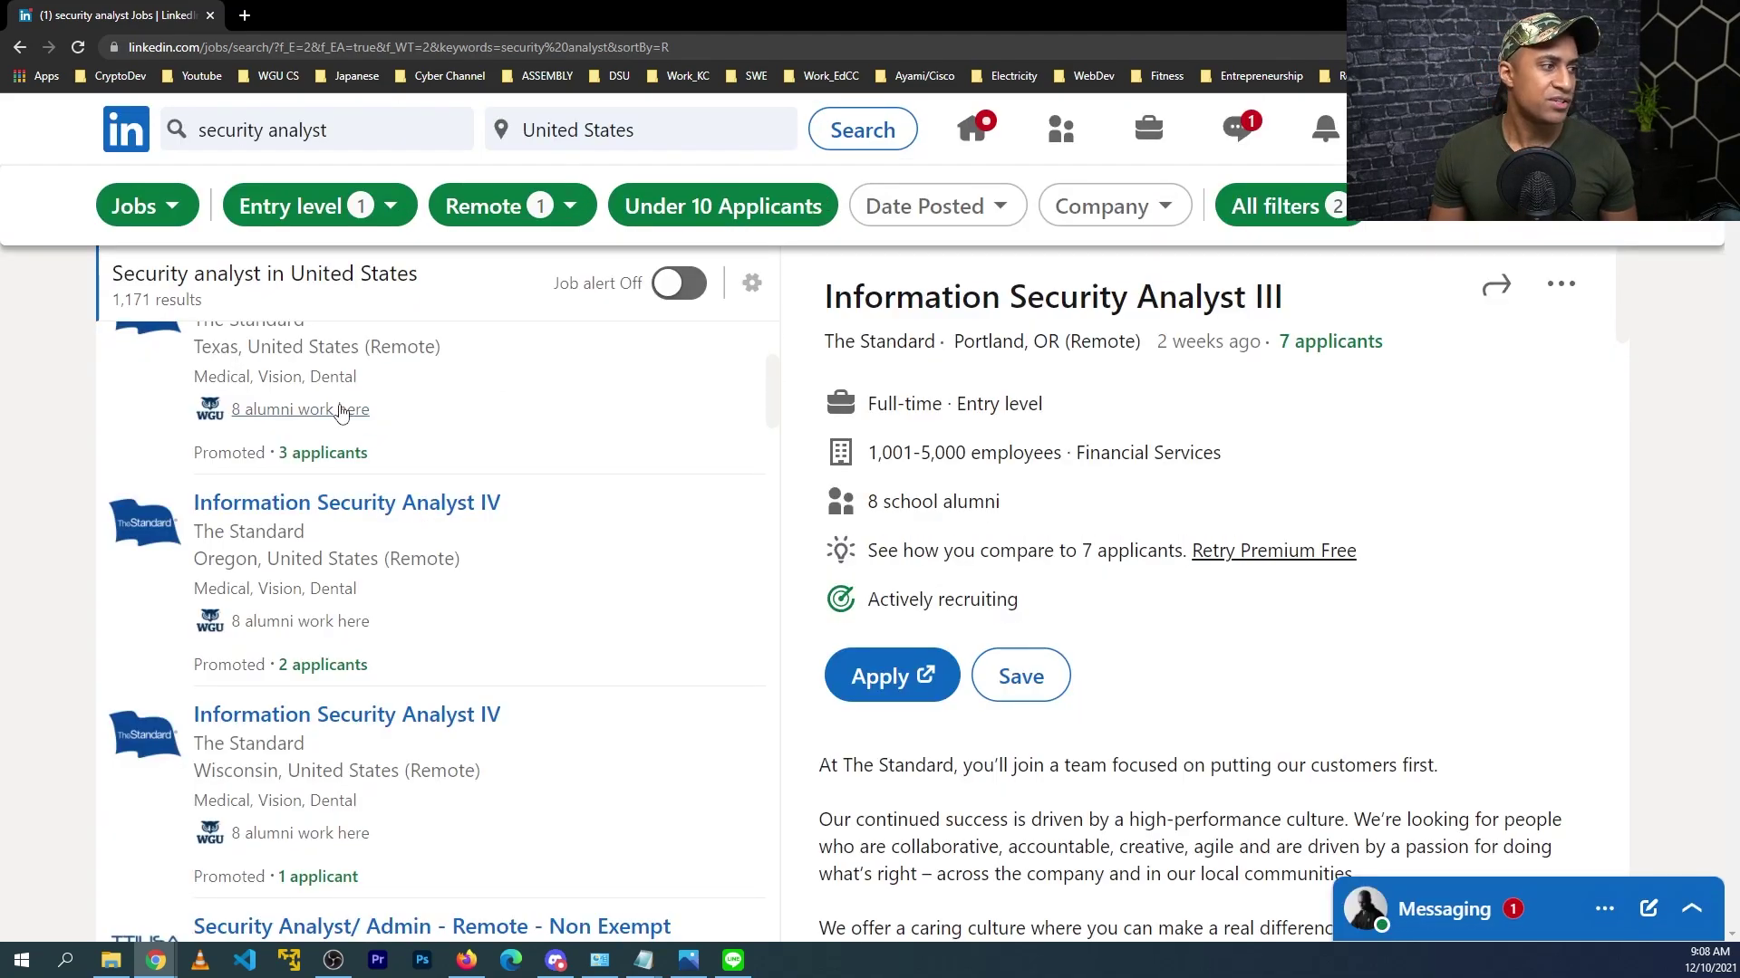
scroll(326, 678, down, 6)
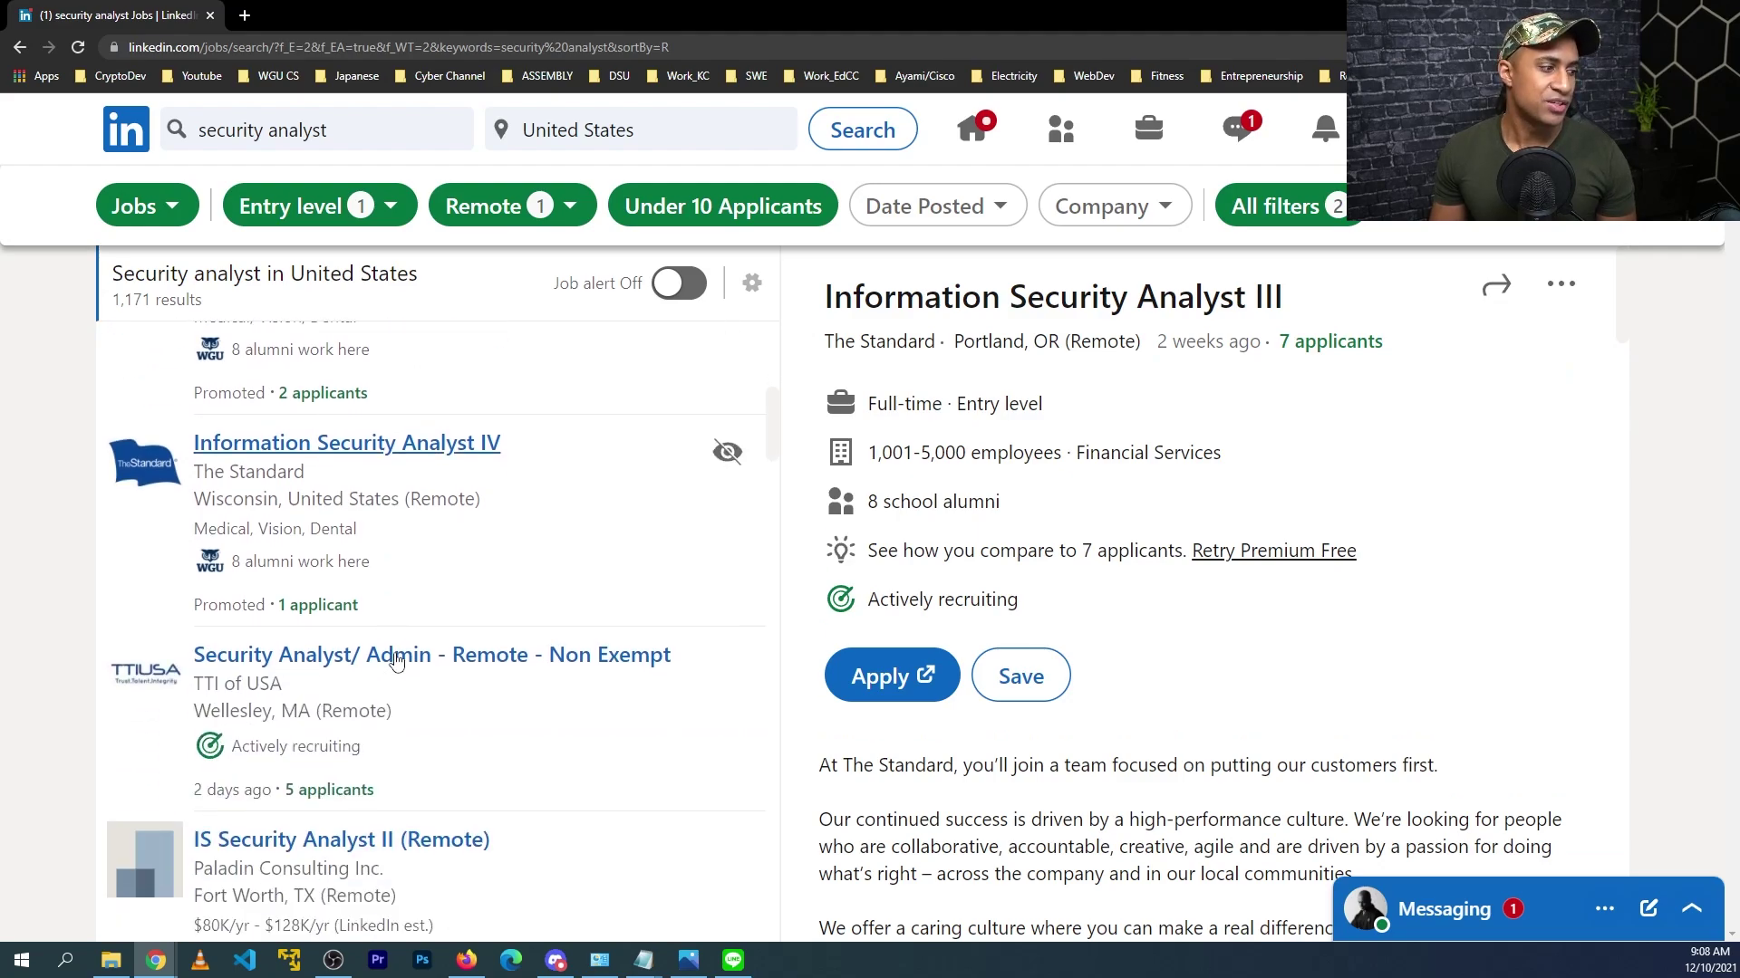
scroll(392, 713, up, 8)
click(272, 130)
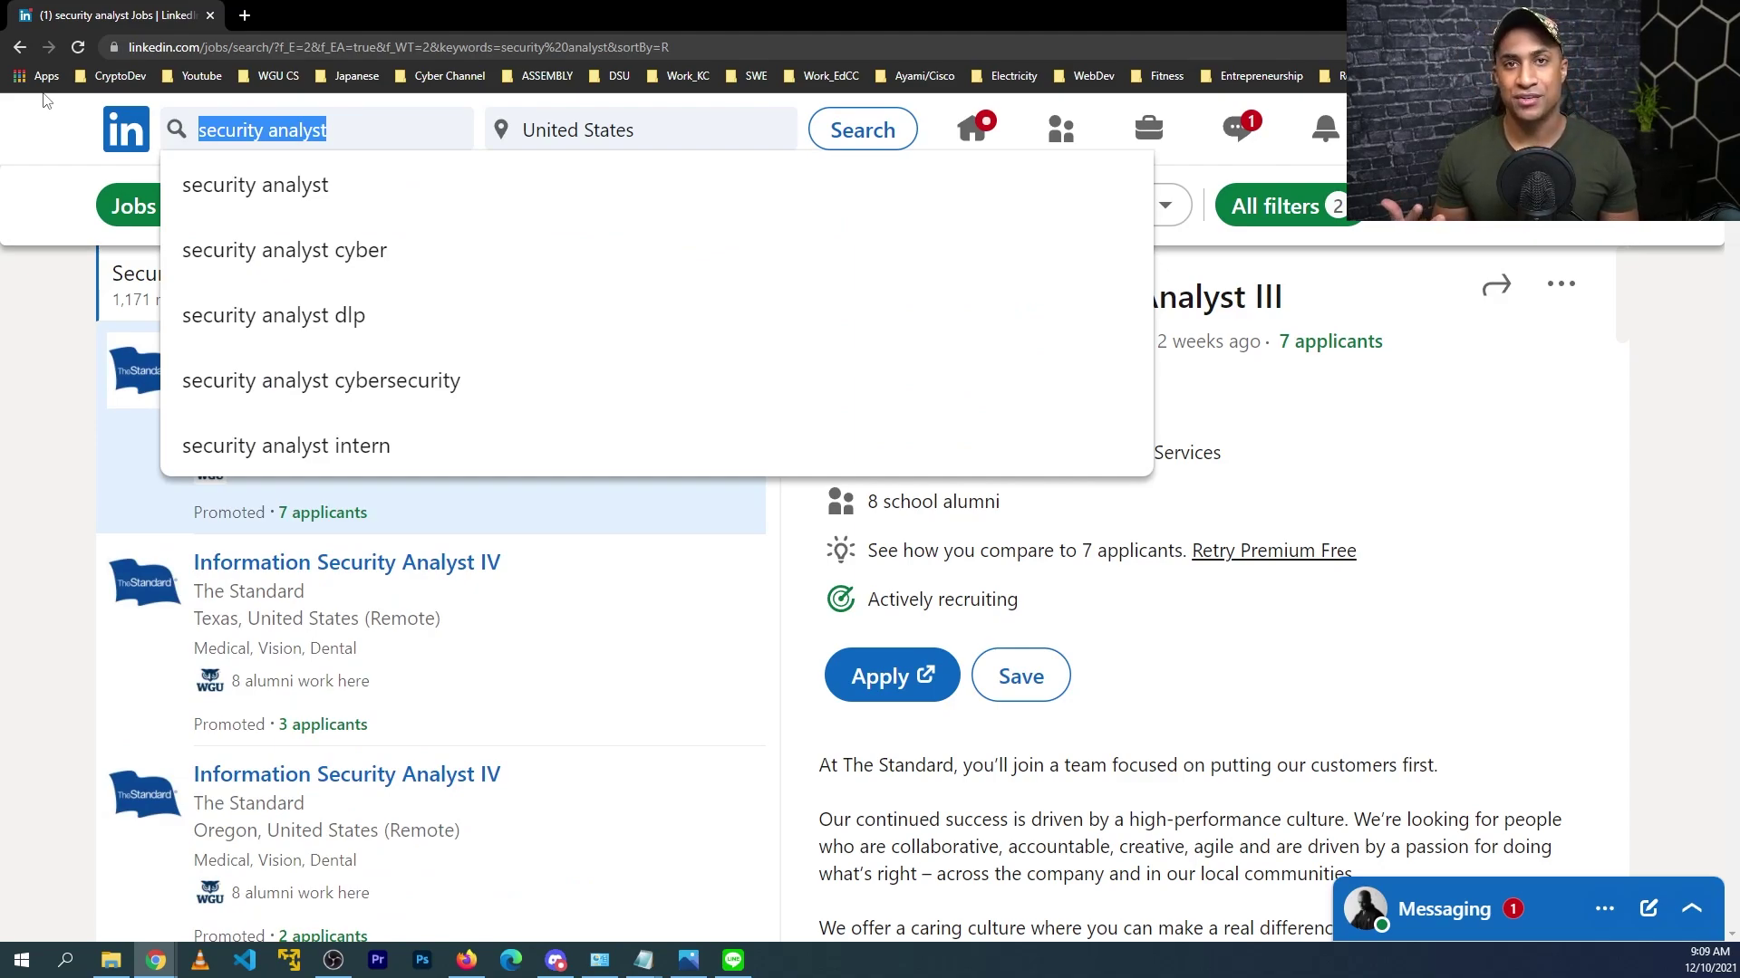
Step: Search LinkedIn jobs for 'SIEM' and scroll through the SIEM Content Developer posting's requirements
text(SIEM)
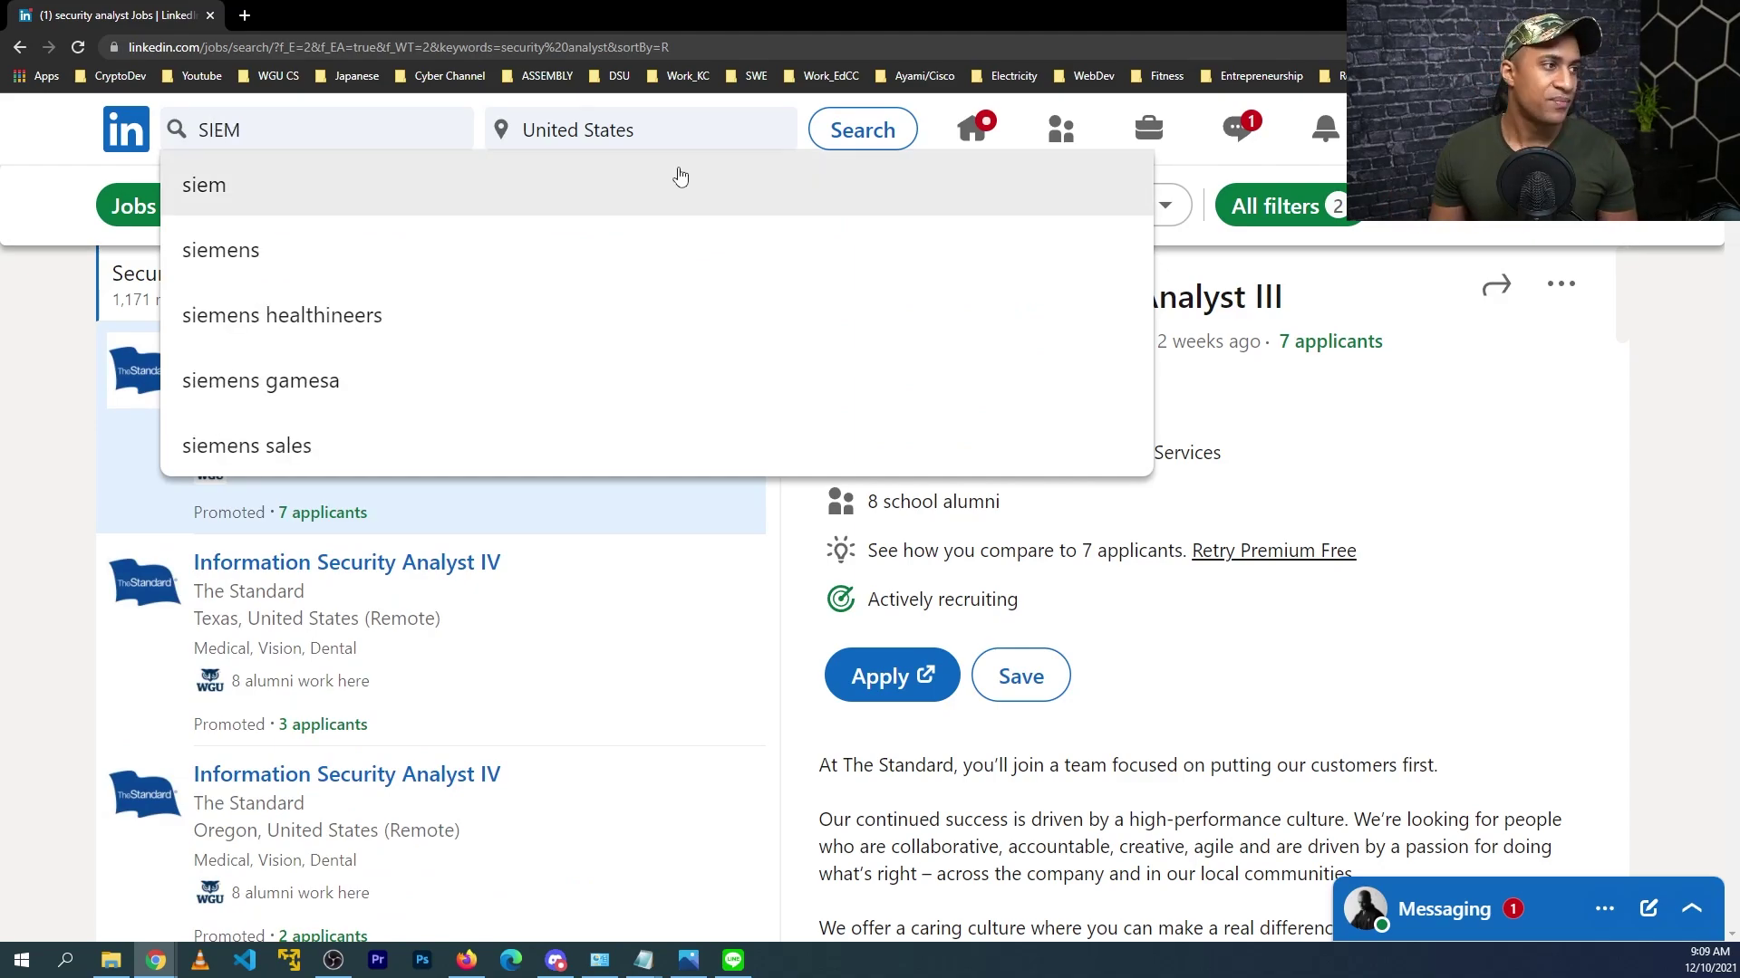
click(850, 143)
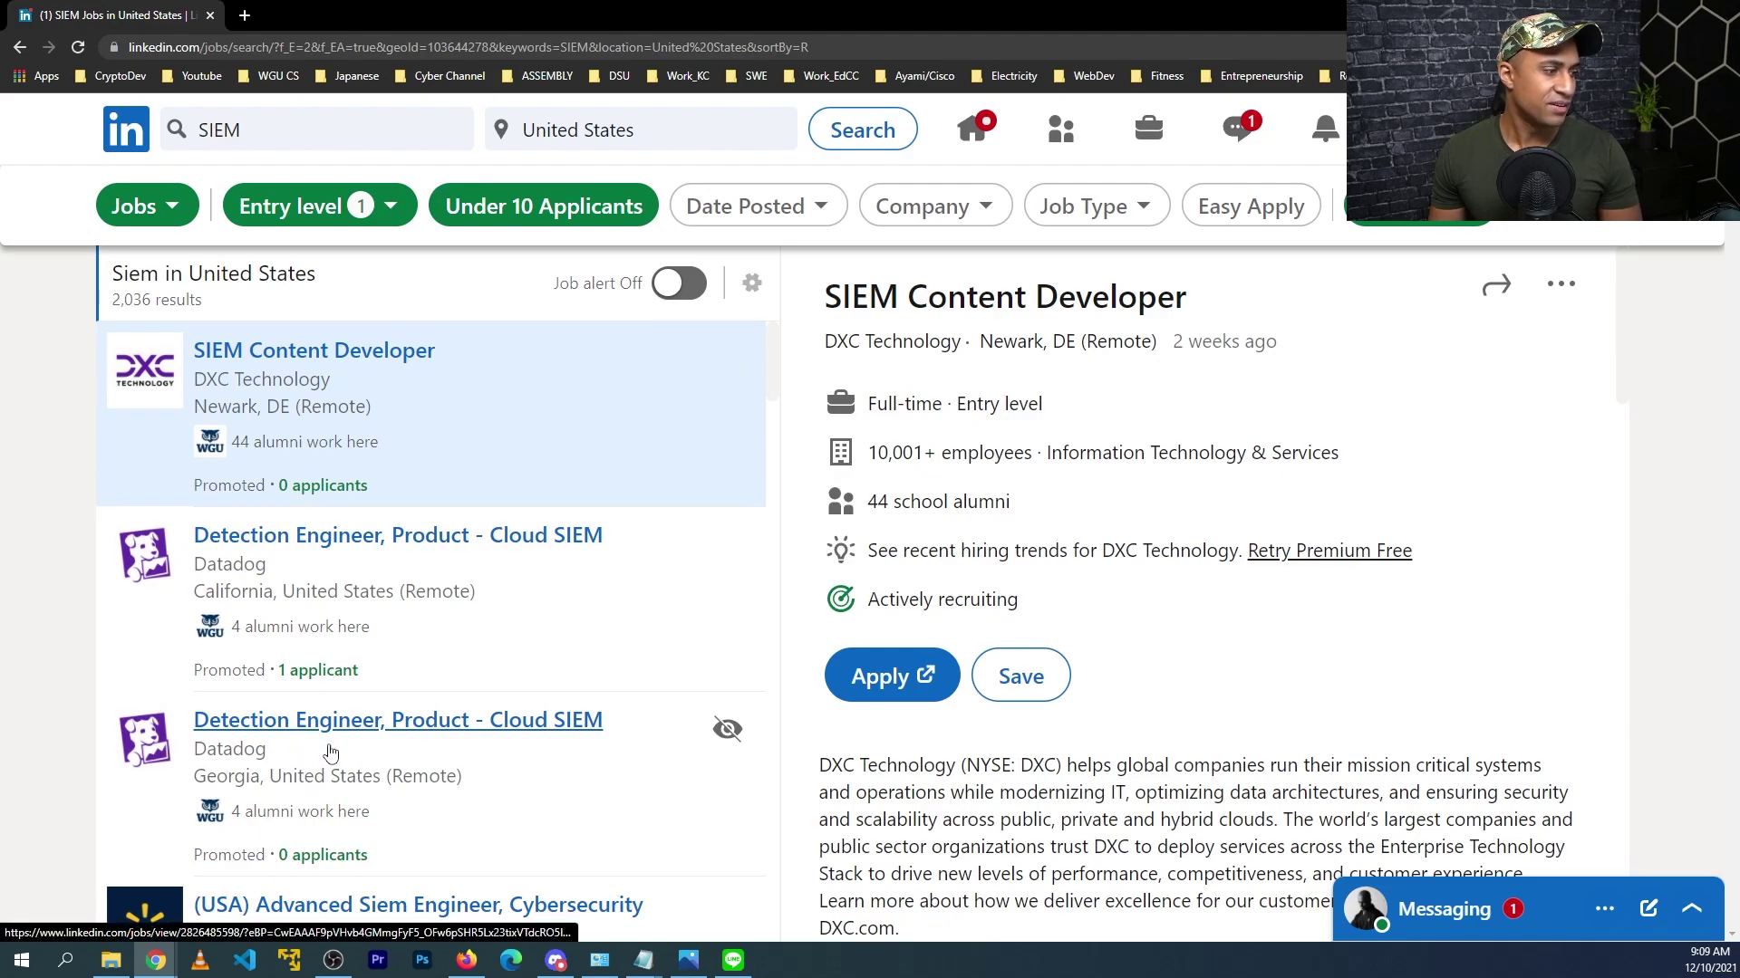
scroll(407, 646, down, 2)
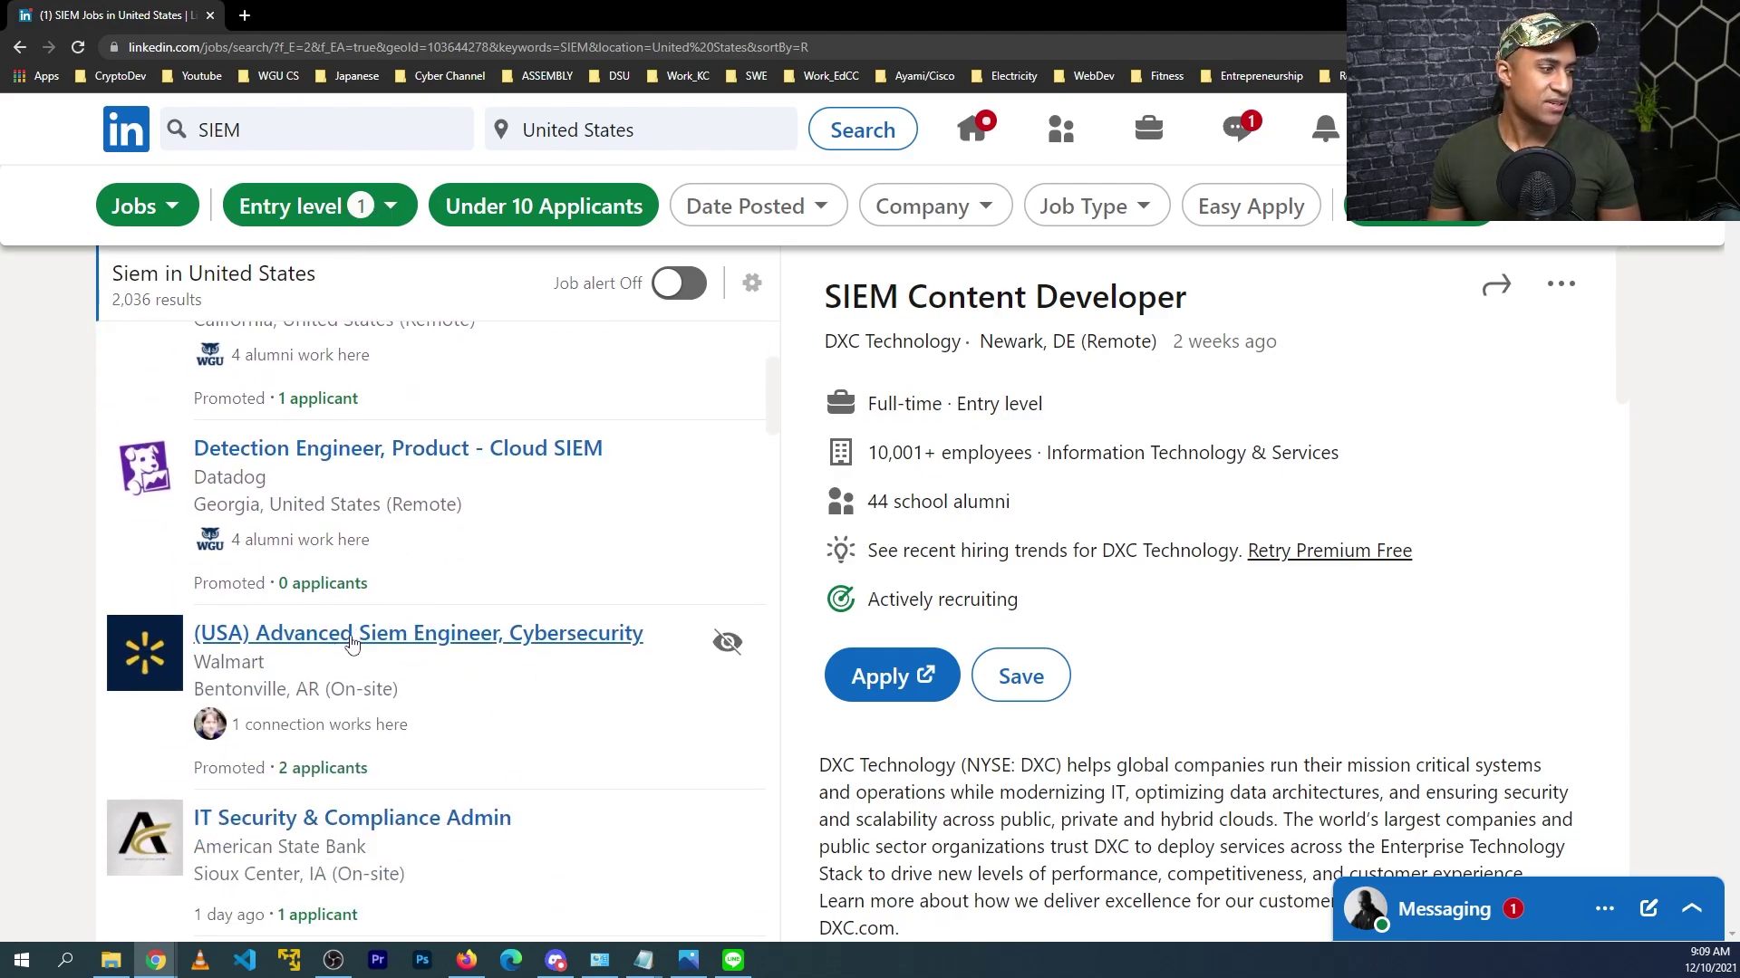
scroll(389, 630, down, 2)
scroll(391, 624, down, 3)
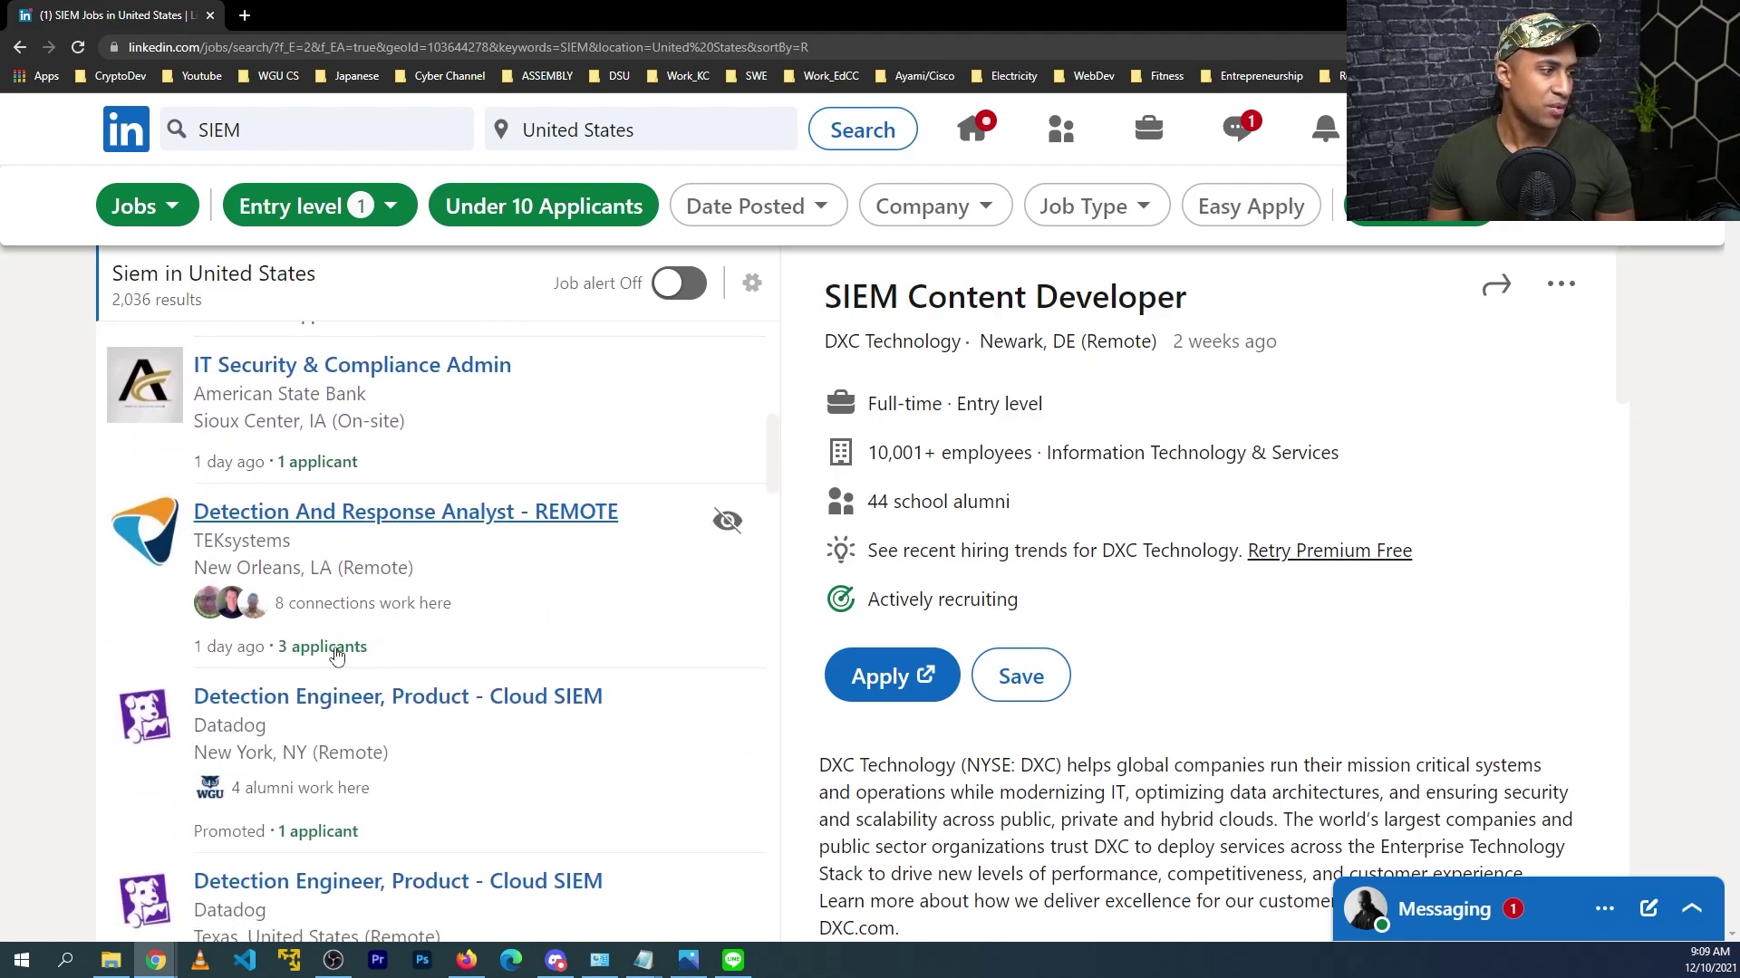
scroll(371, 639, up, 8)
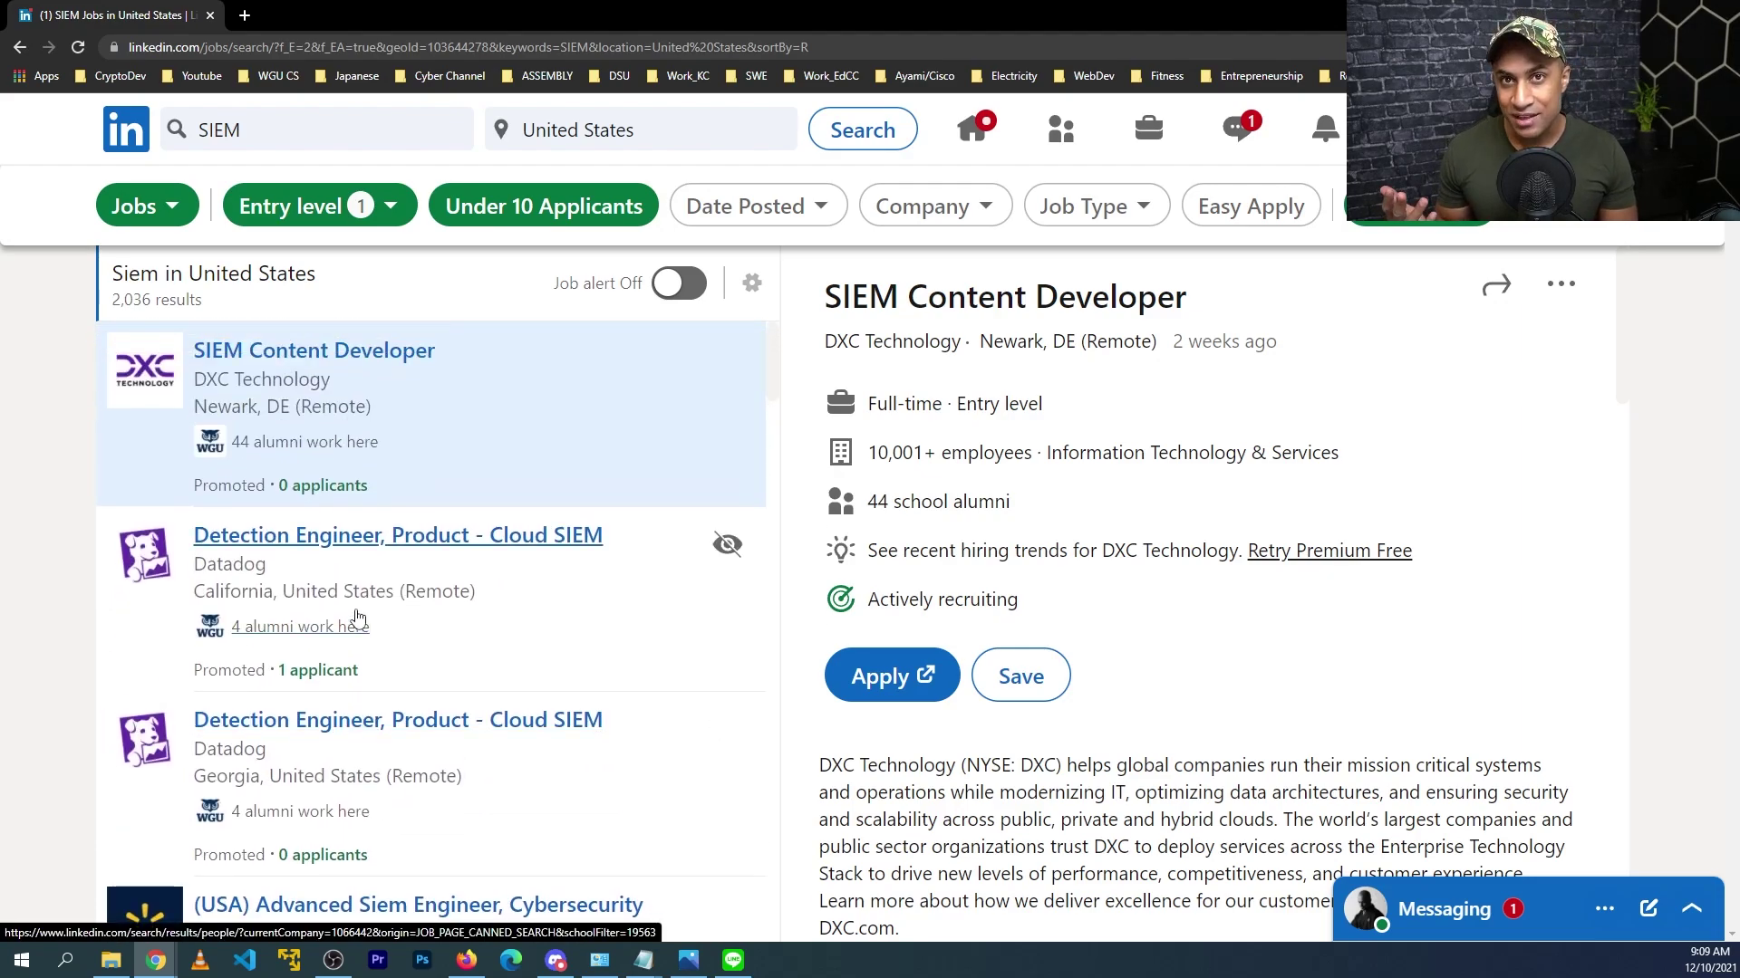
scroll(1054, 556, down, 10)
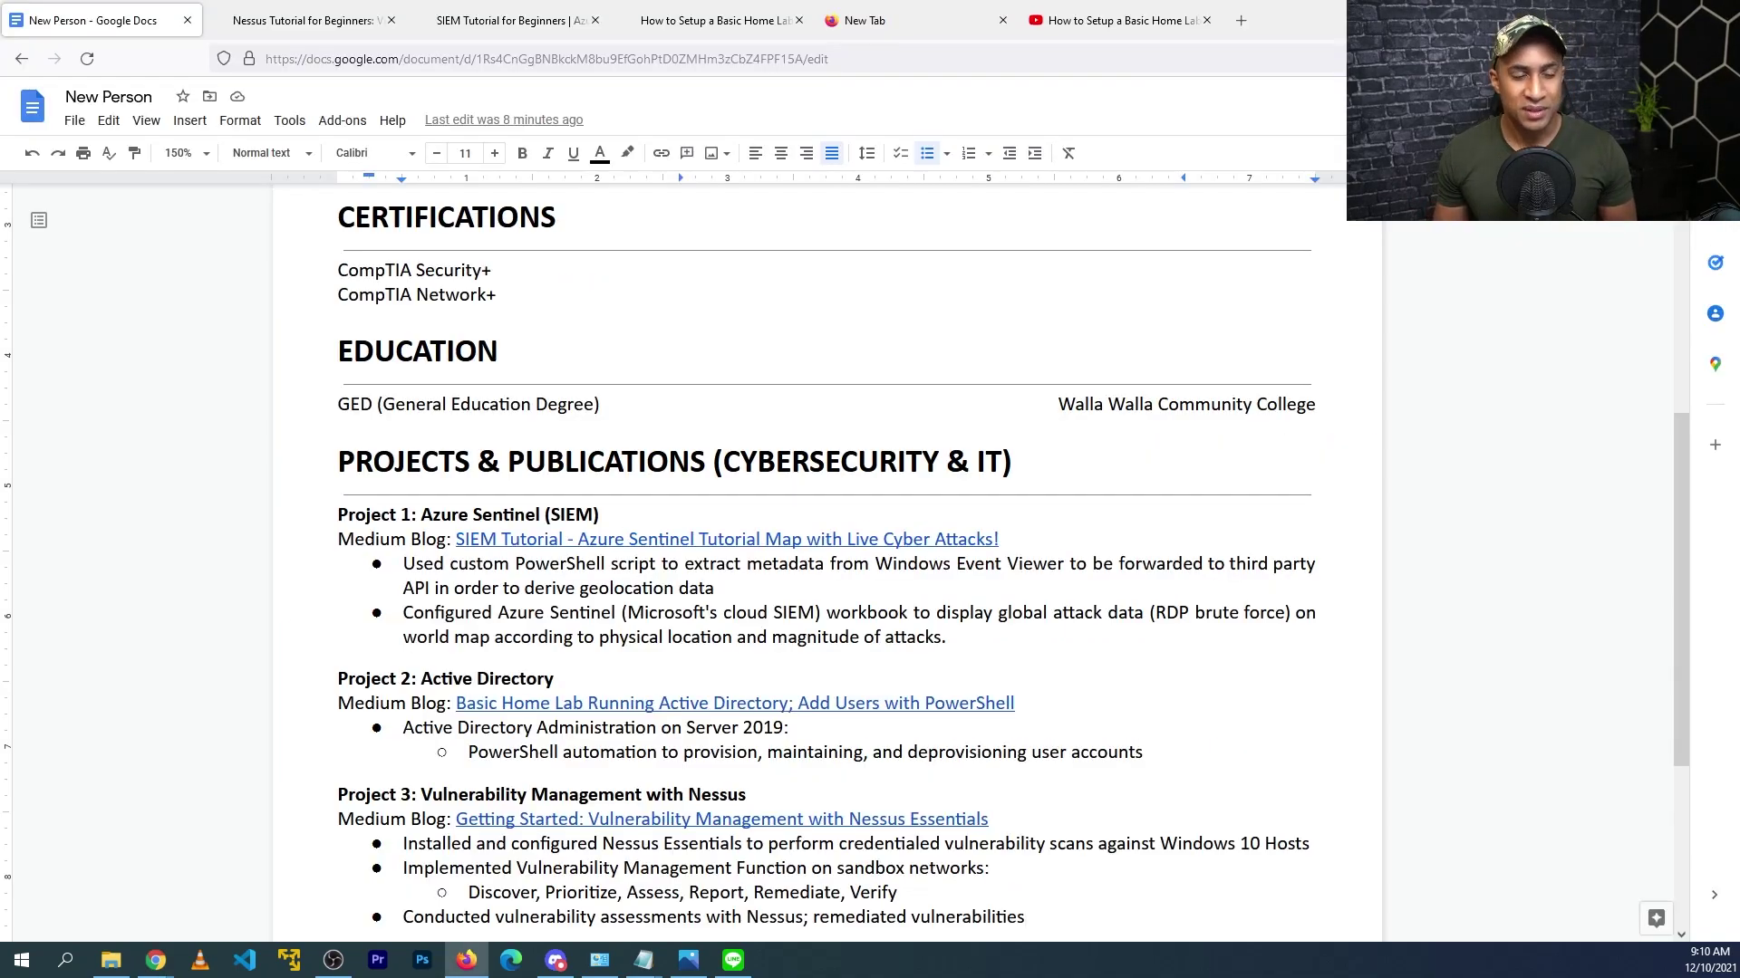
Step: Highlight Project 1 through Project 3 in the resume's Projects & Publications section, then deselect
scroll(349, 375, up, 5)
scroll(349, 375, down, 6)
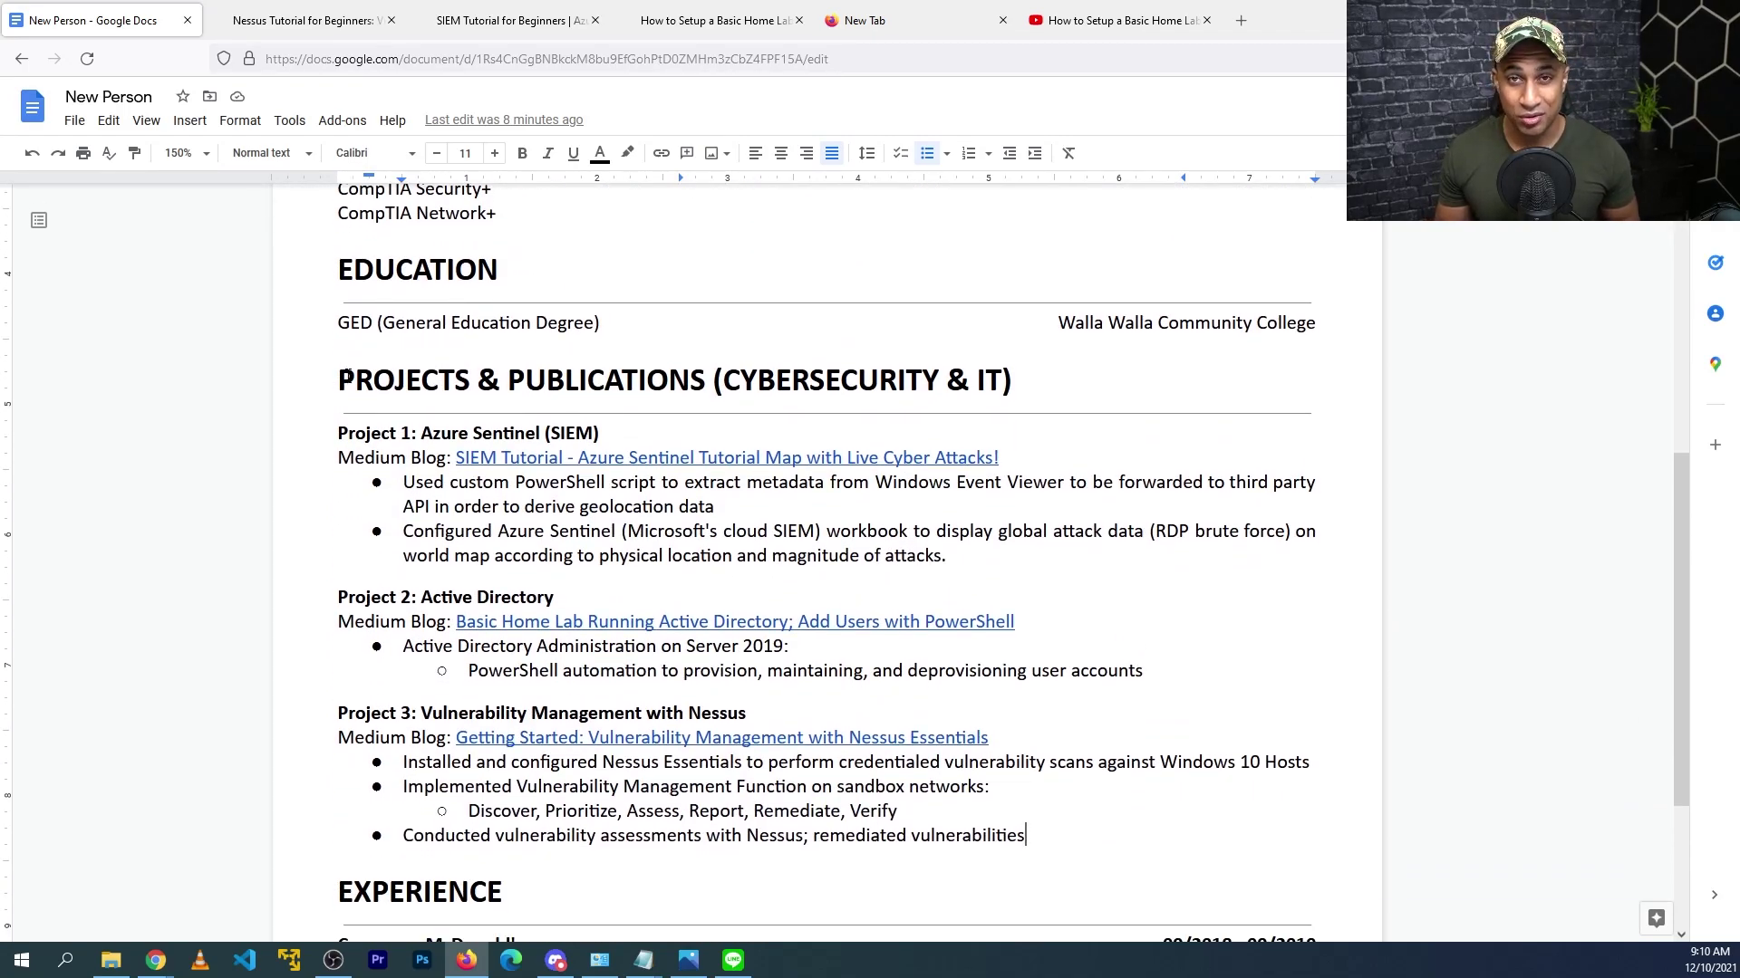
drag(1073, 826, 308, 433)
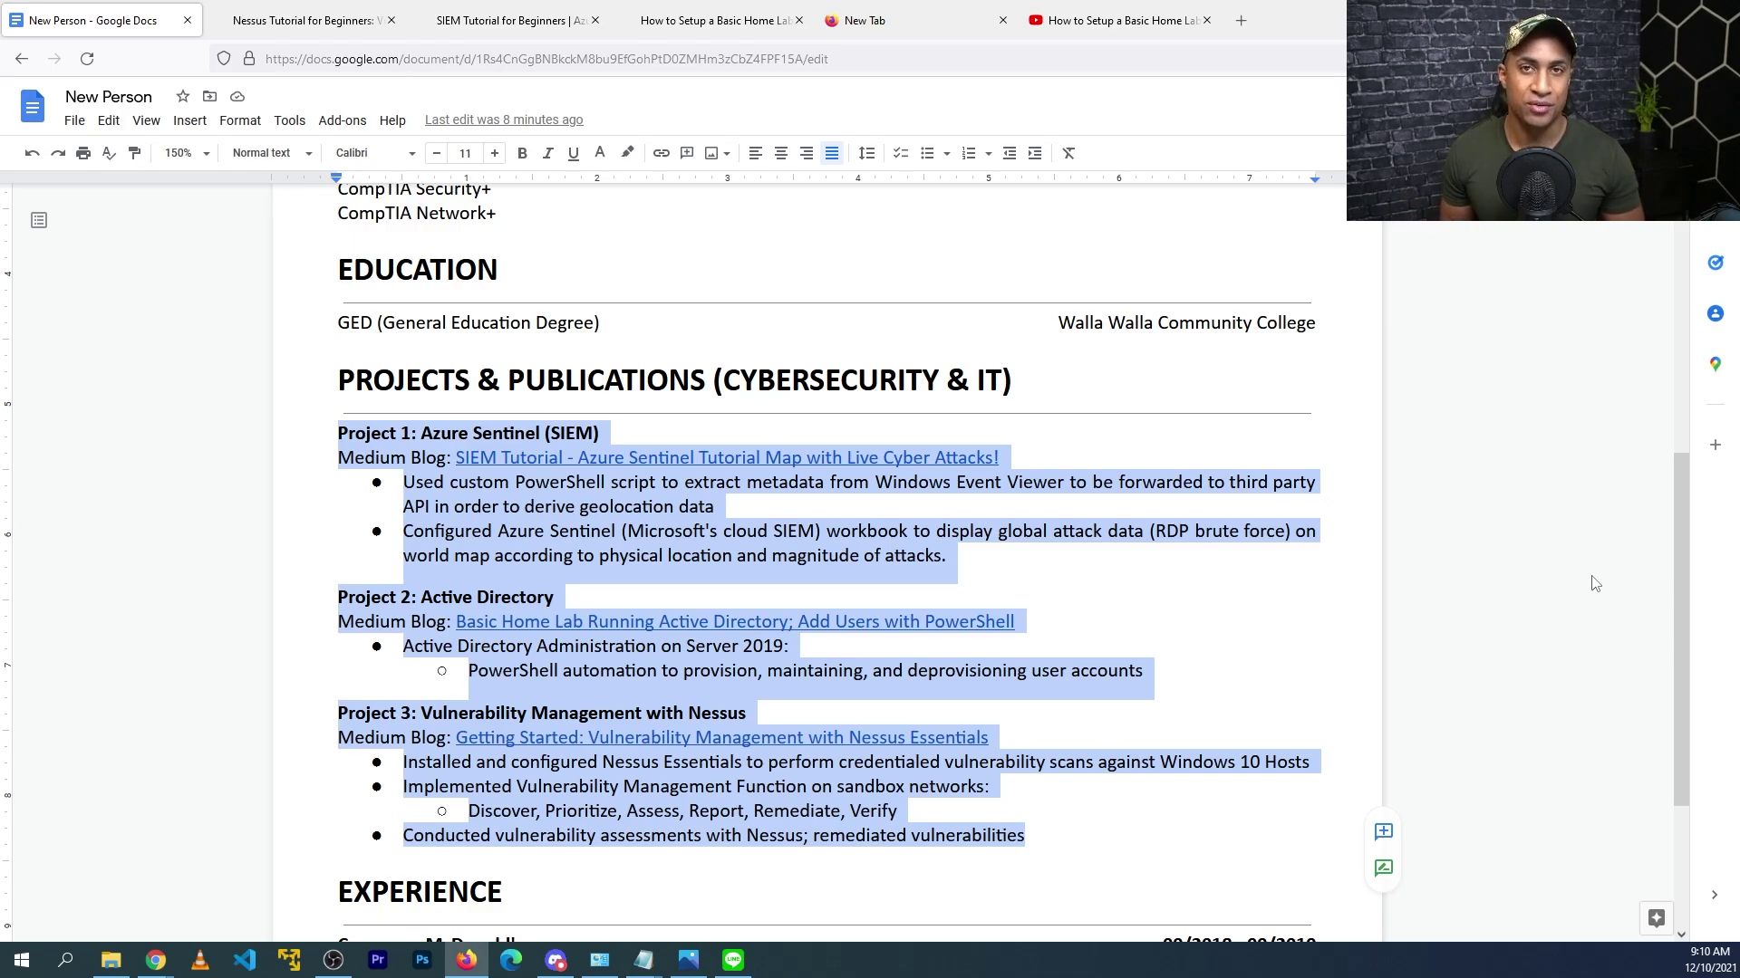
click(1010, 538)
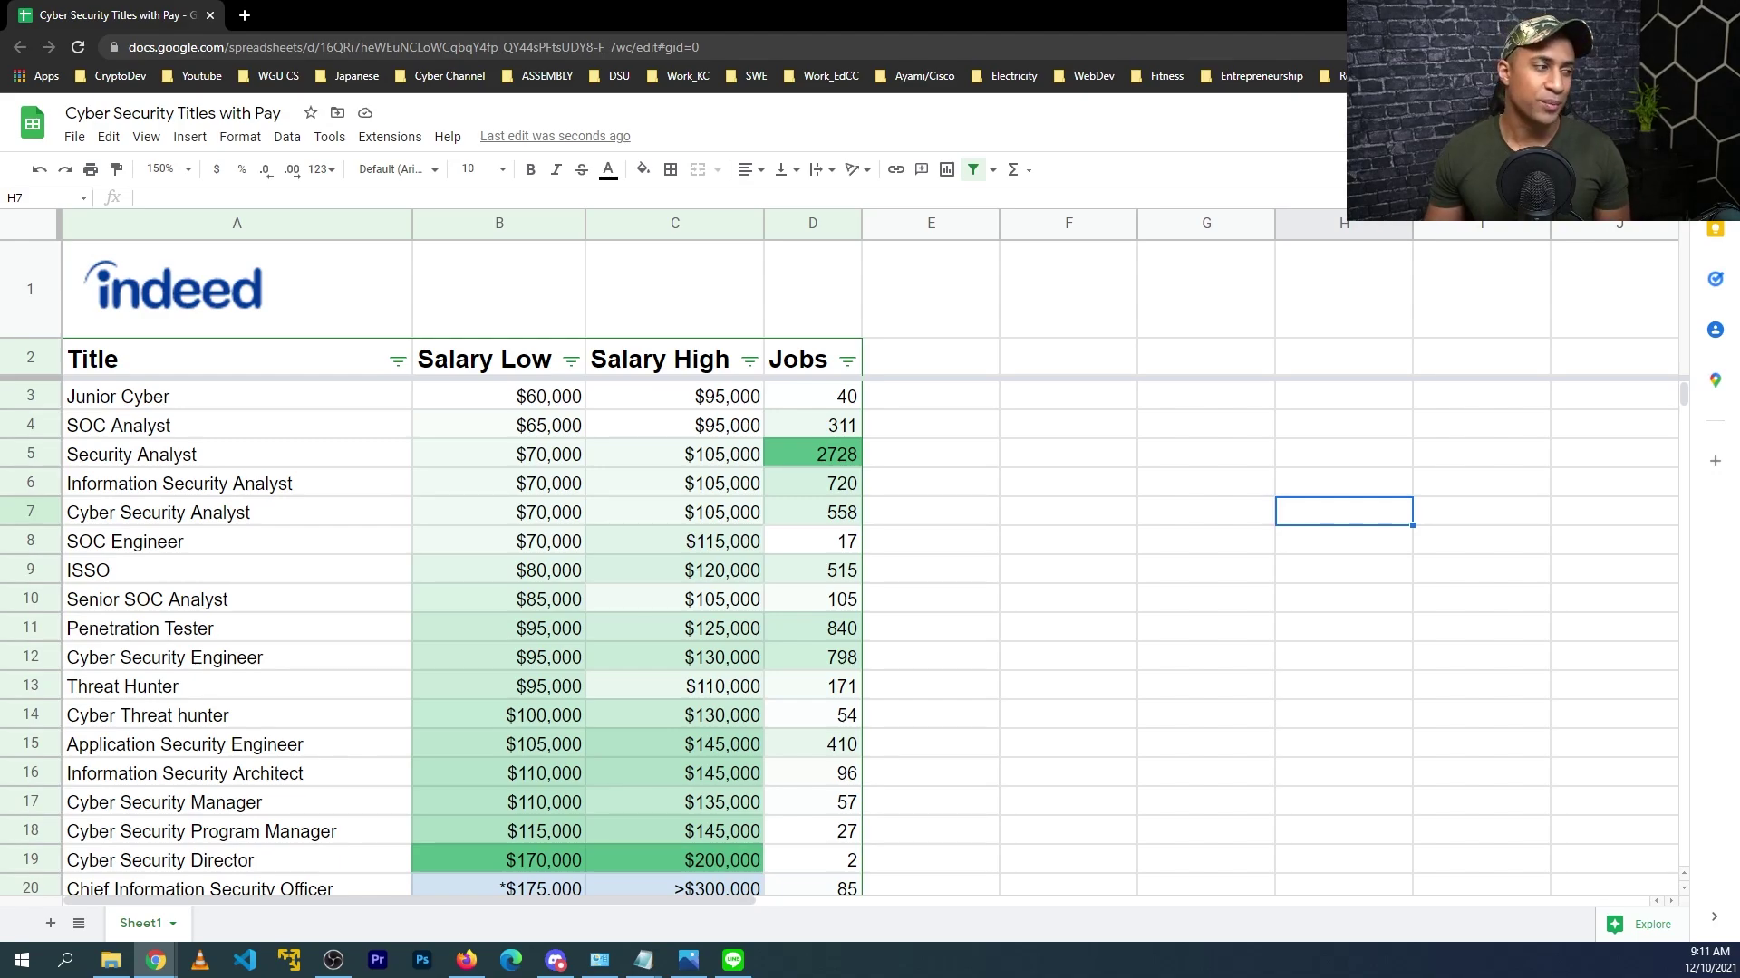
Step: Point out the Jobs column and the 2728 Security Analyst openings in the salary table
click(1033, 453)
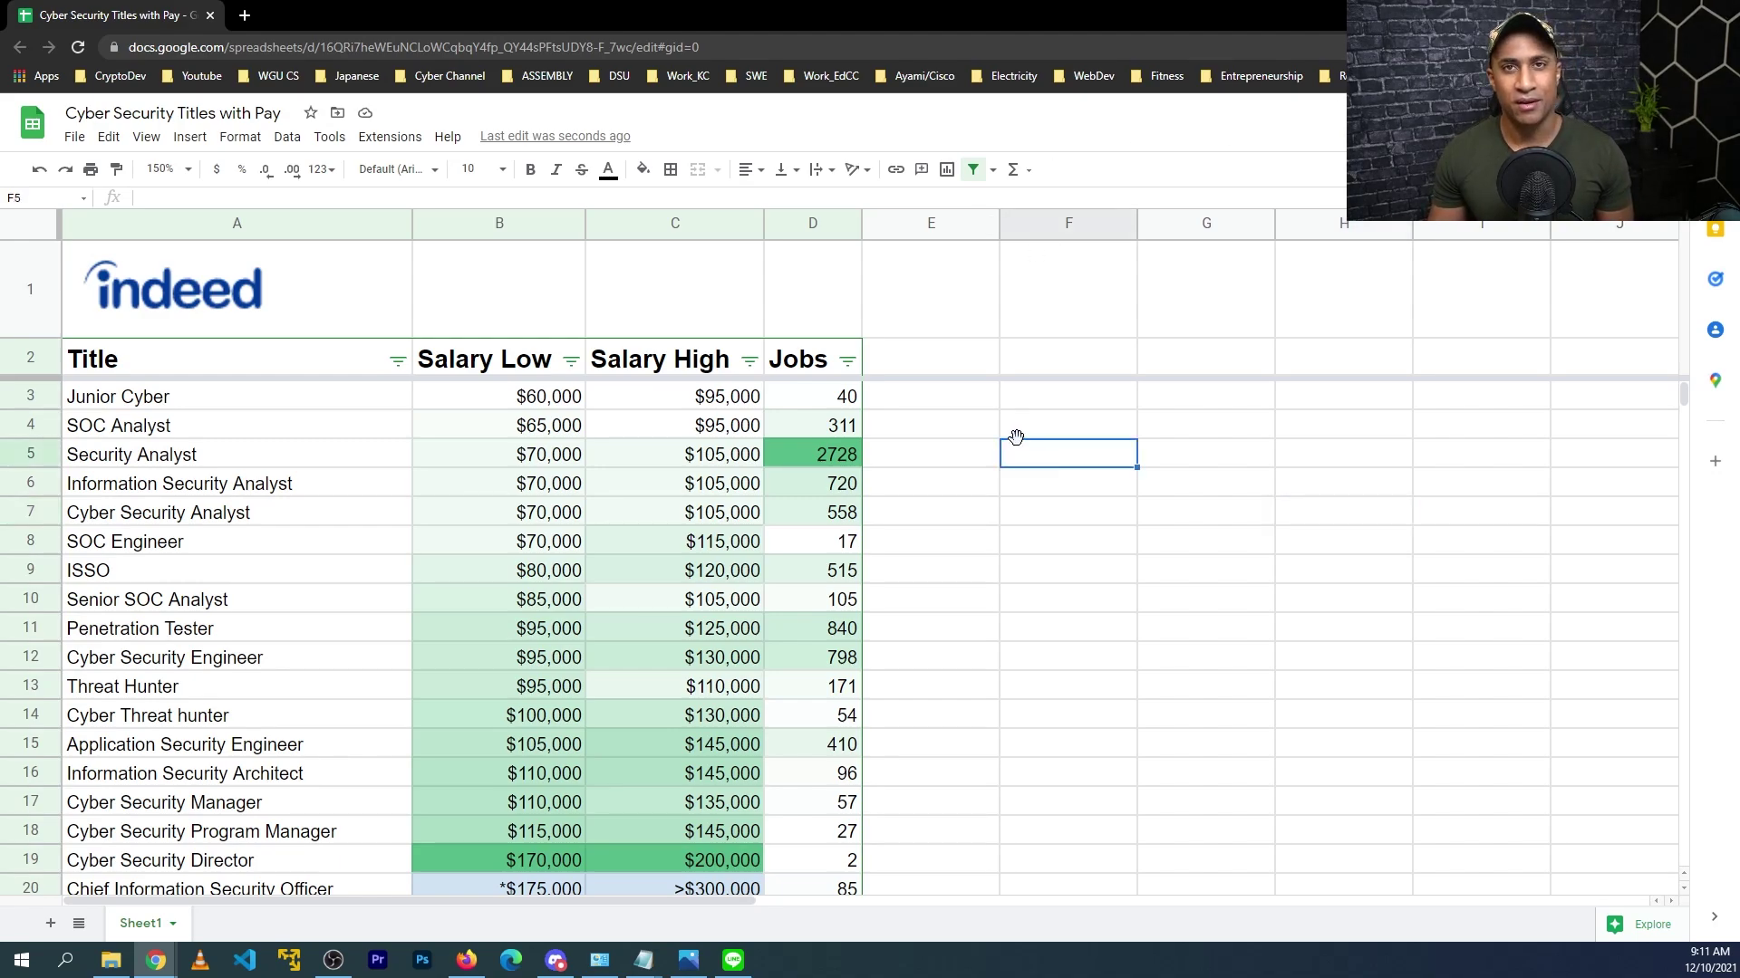
click(812, 223)
click(931, 432)
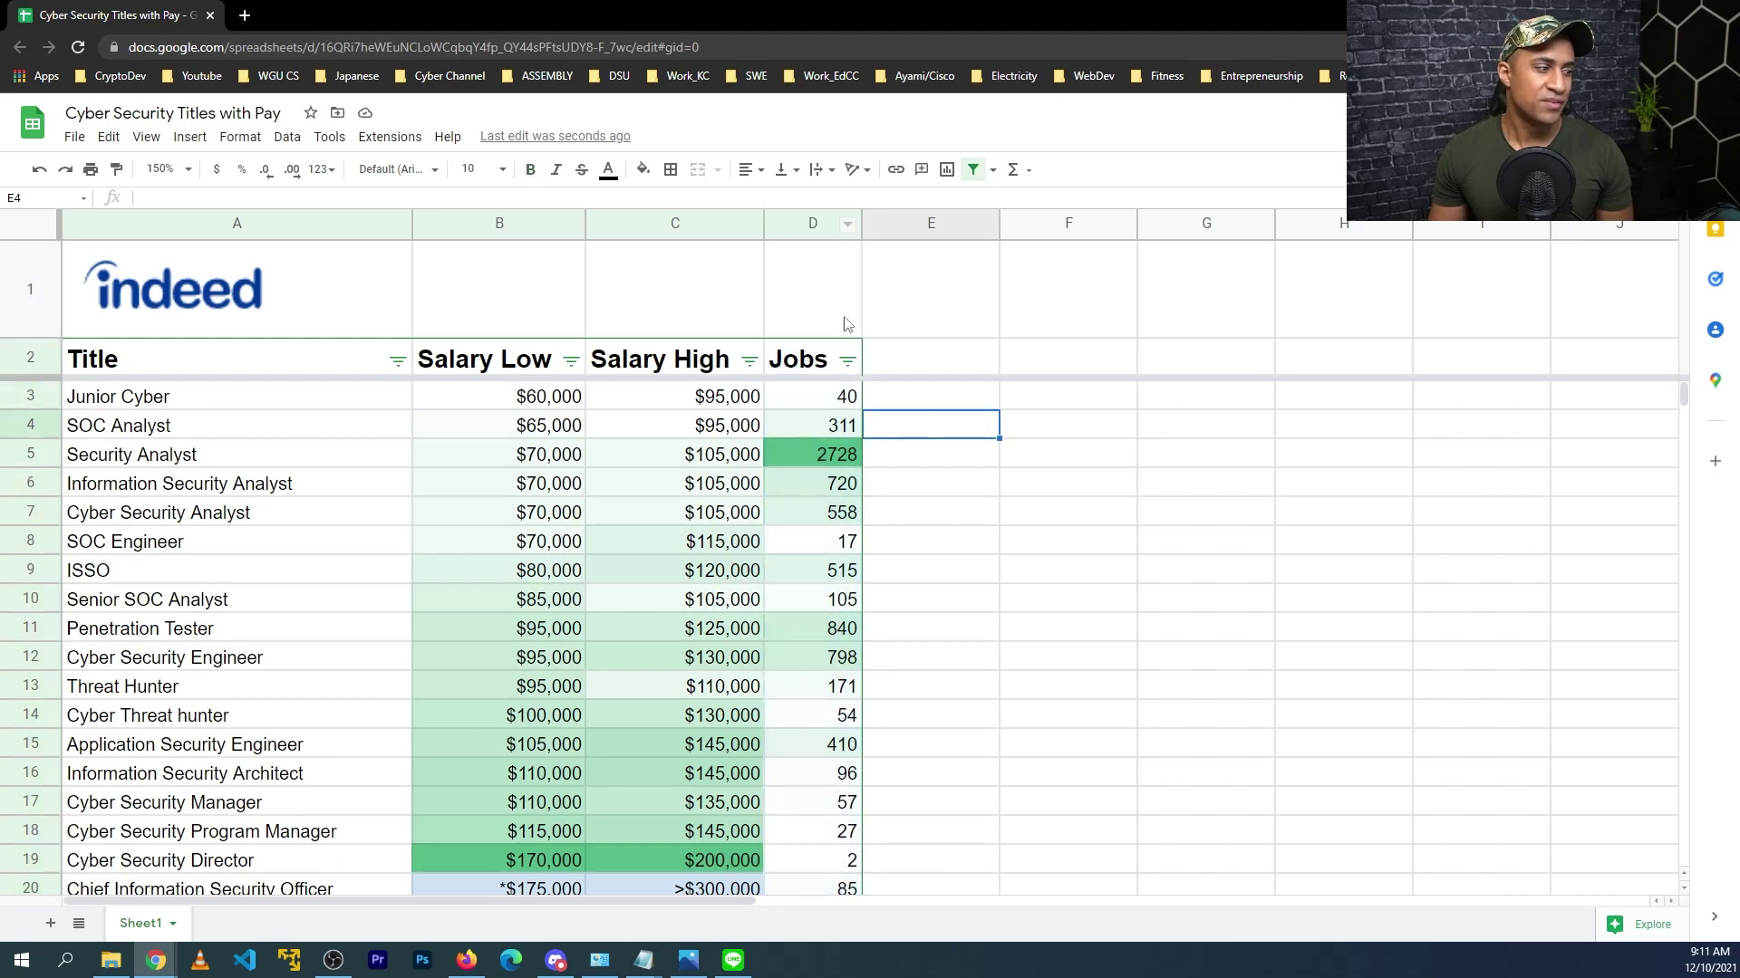
click(265, 404)
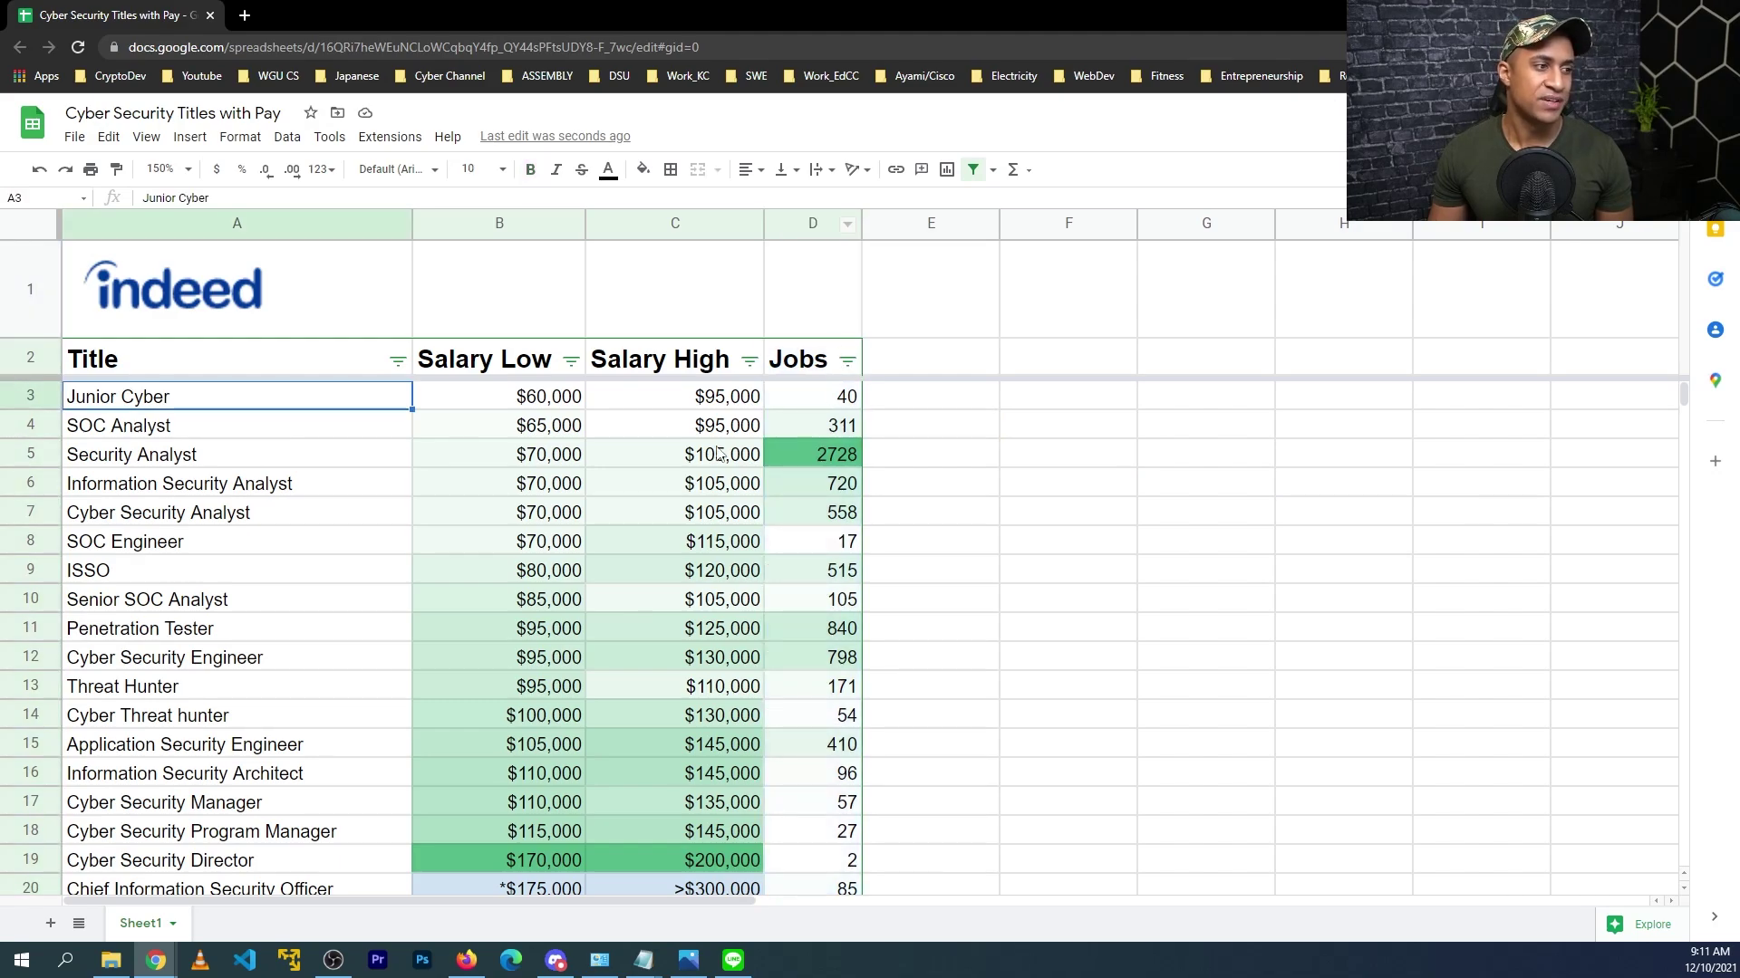
click(823, 458)
Step: Select cells A3:A8, covering Junior Cyber through SOC Engineer
drag(254, 405, 268, 575)
click(268, 575)
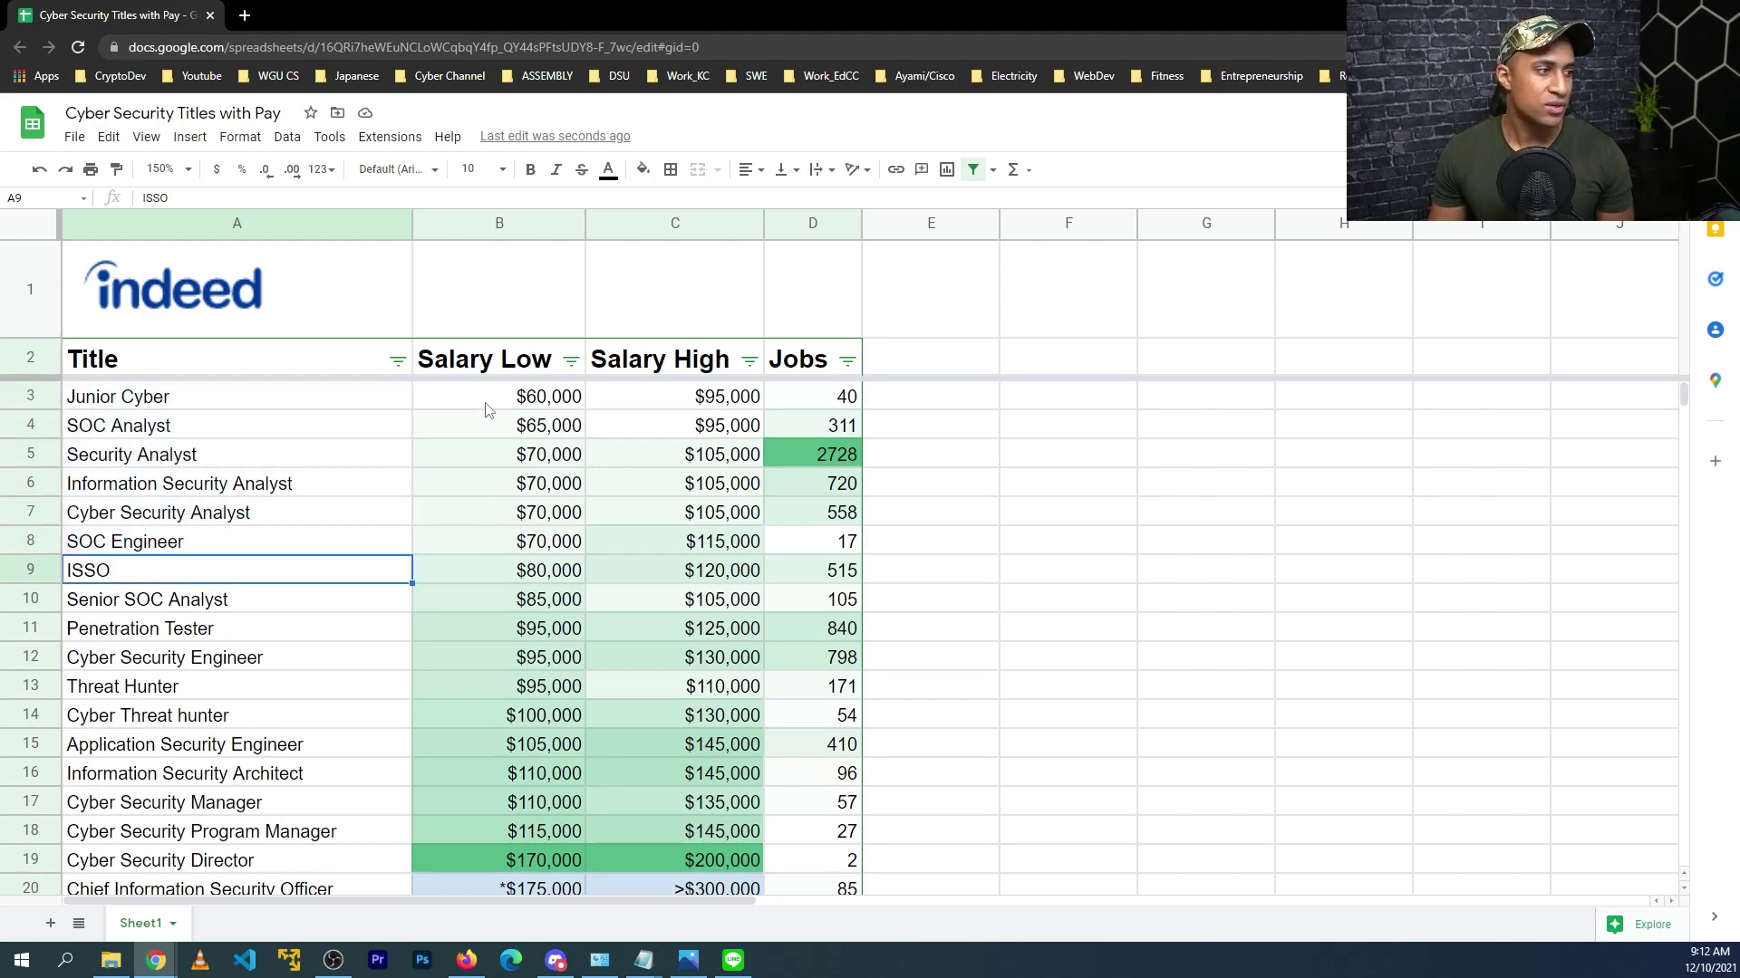
drag(163, 392, 385, 538)
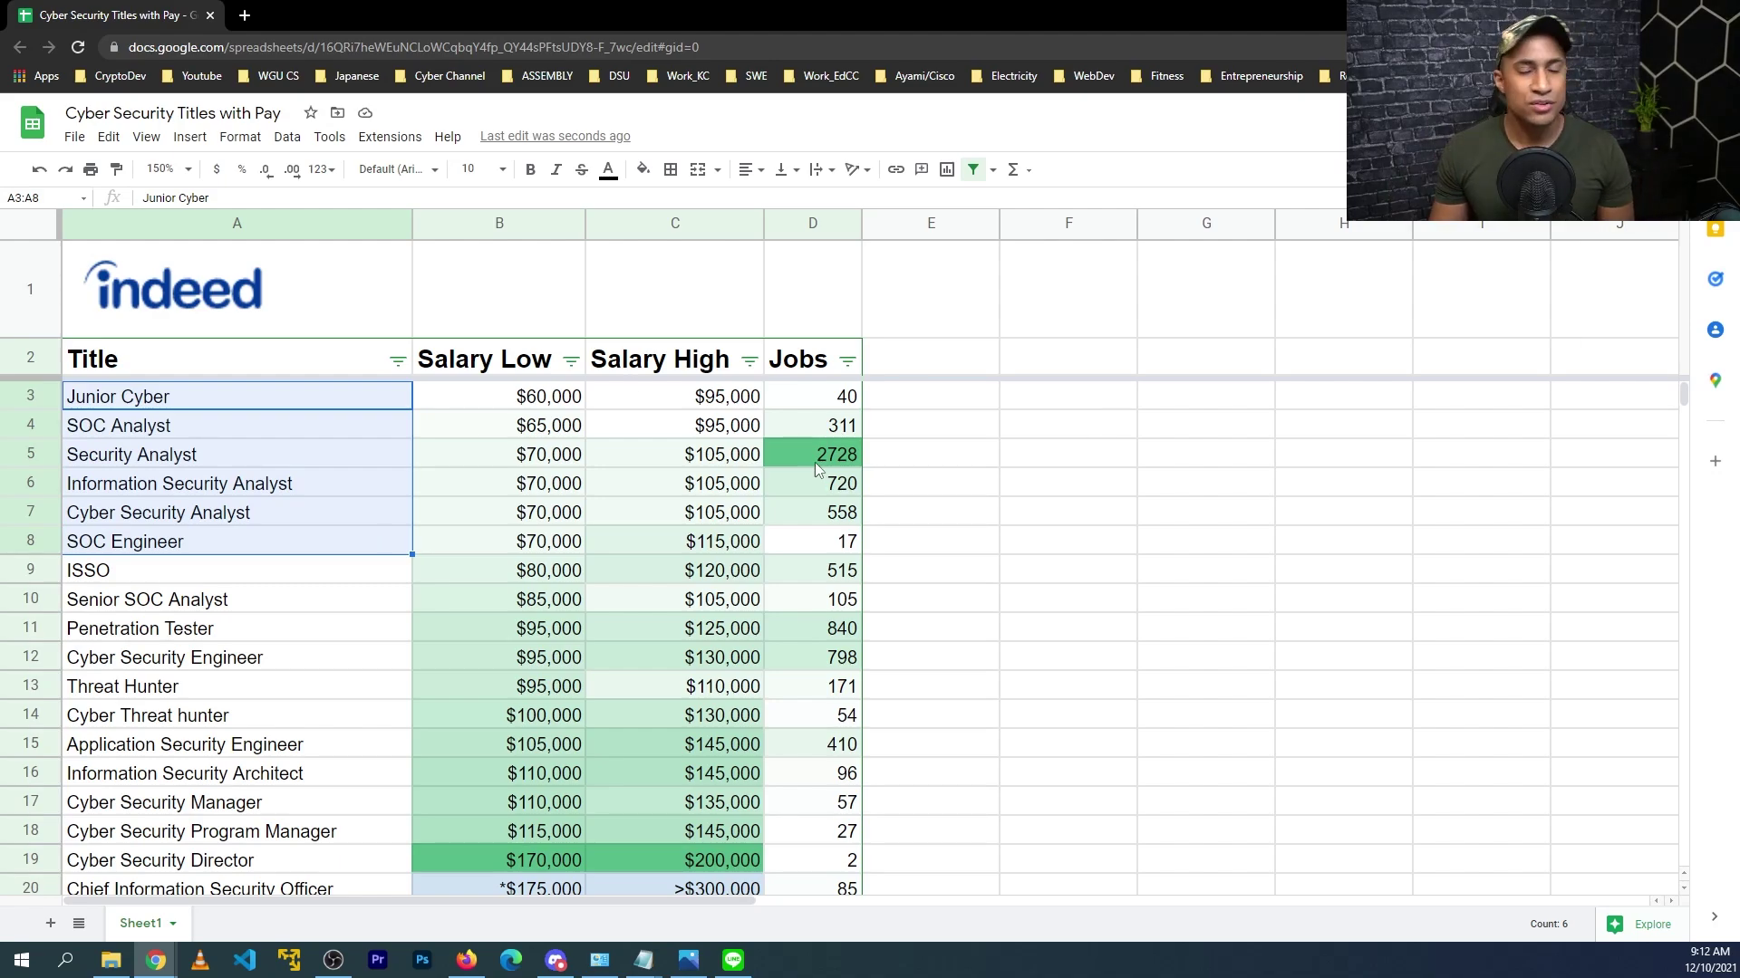